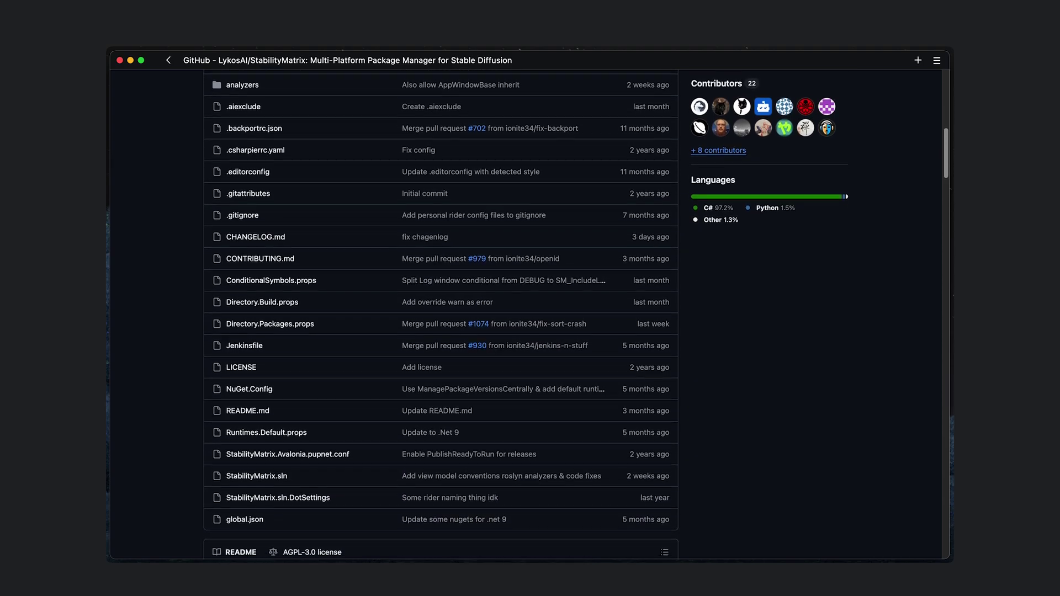
# Look through the StabilityMatrix GitHub repository, including its README and file list.
pyautogui.scroll(-3, 442, 315)
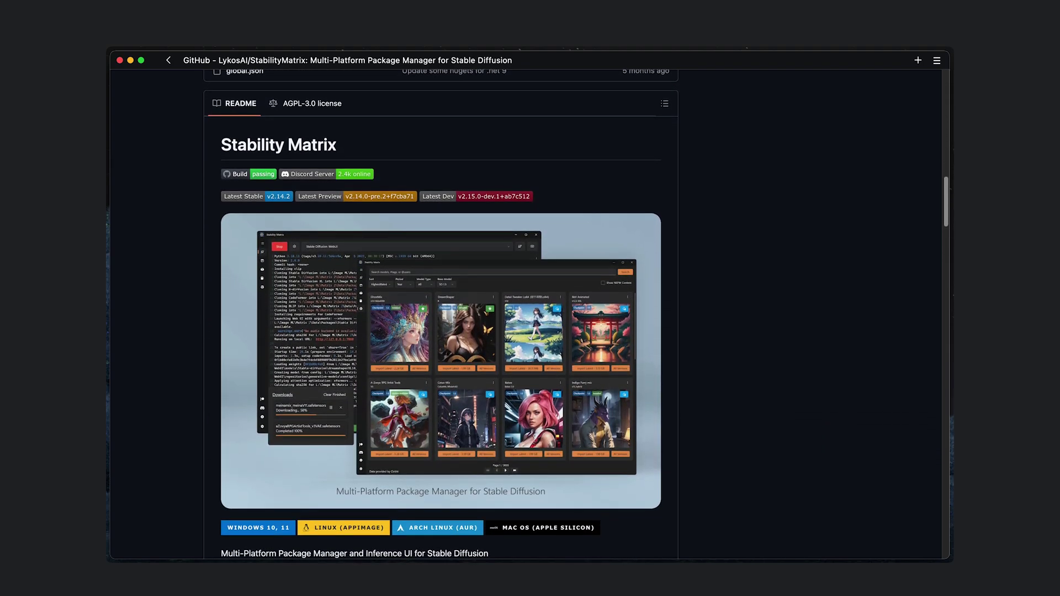
pyautogui.scroll(10, 939, 100)
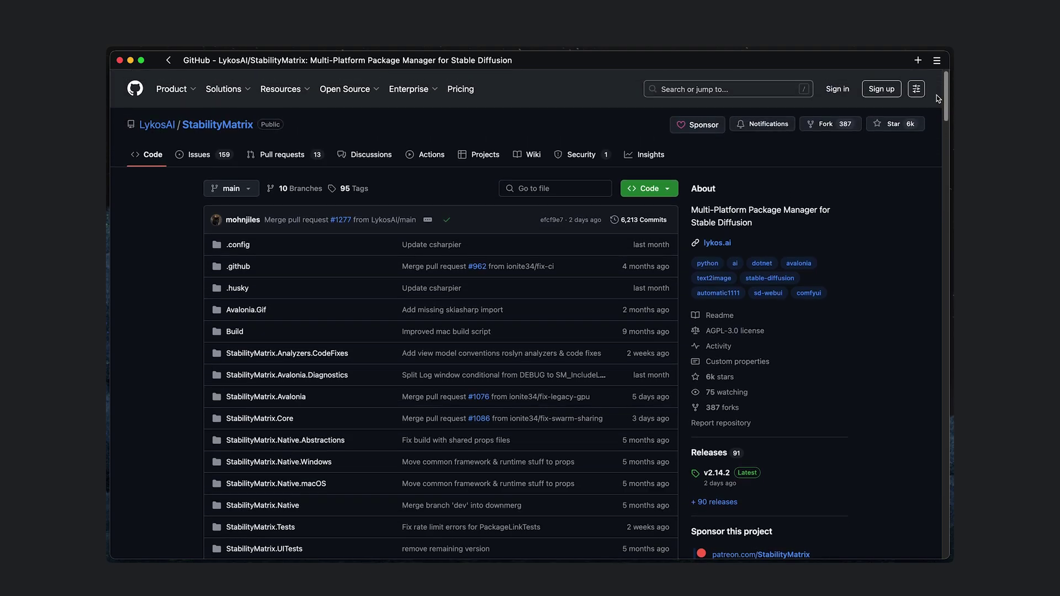
pyautogui.click(283, 162)
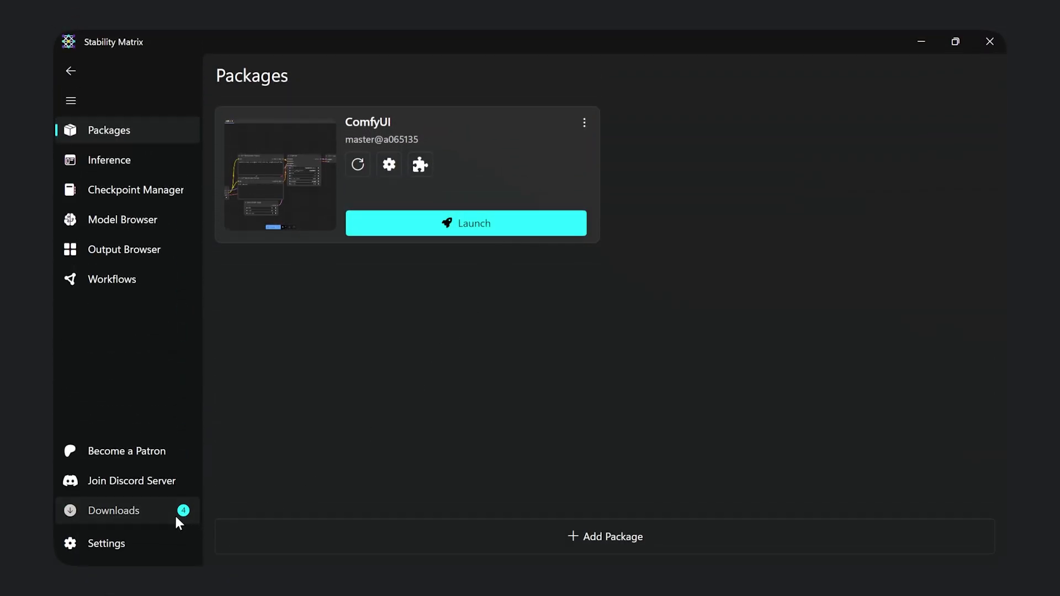
# In Stability Matrix, open the downloads list and clear the finished items.
pyautogui.click(174, 515)
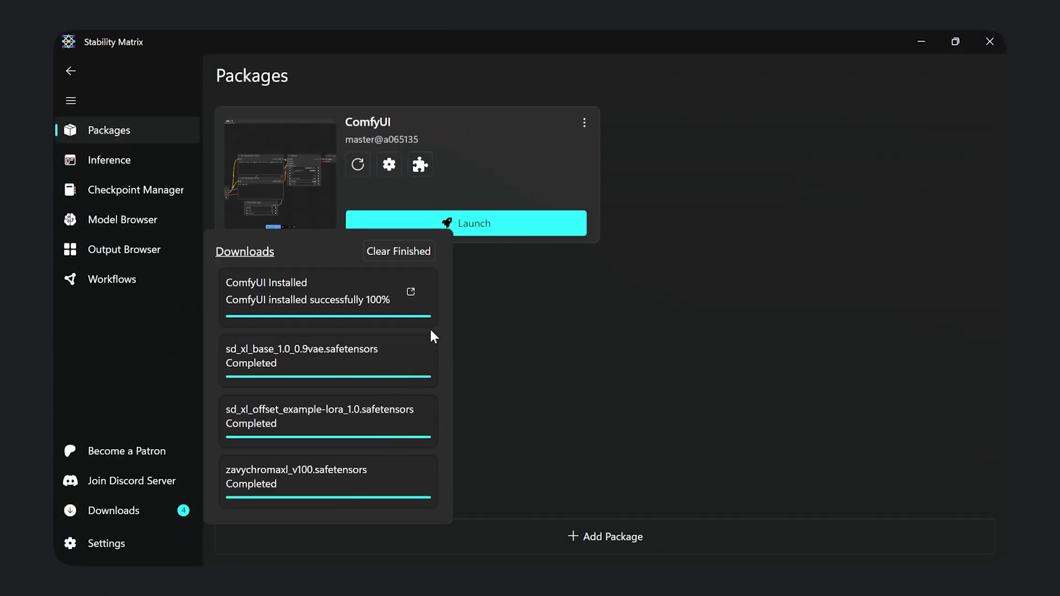
pyautogui.click(412, 256)
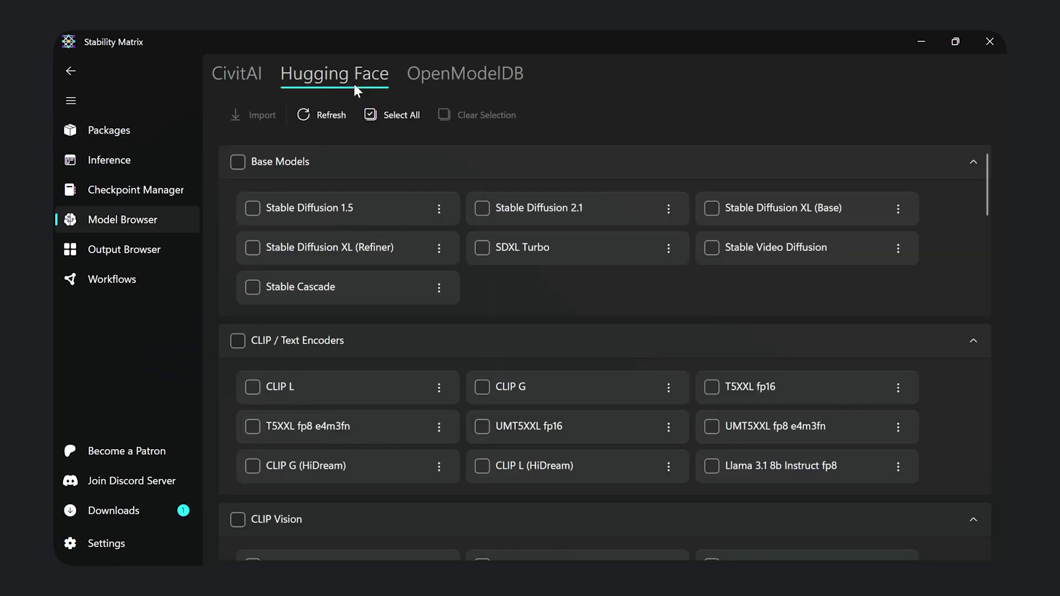
# Select the Stable Diffusion 1.5 and Stable Diffusion XL (Base) base models from Hugging Face.
pyautogui.click(337, 209)
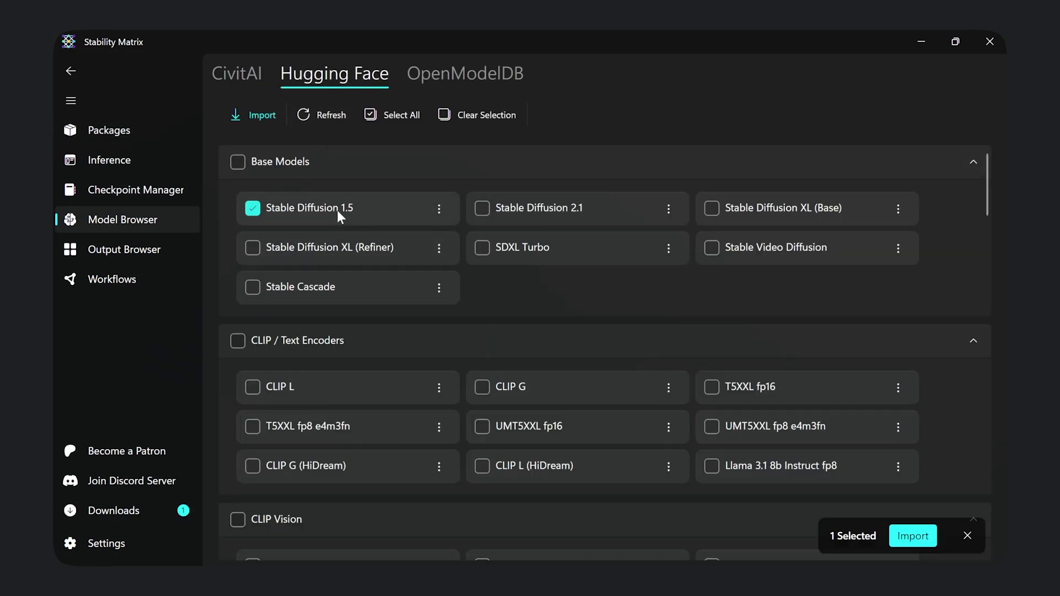
pyautogui.click(808, 210)
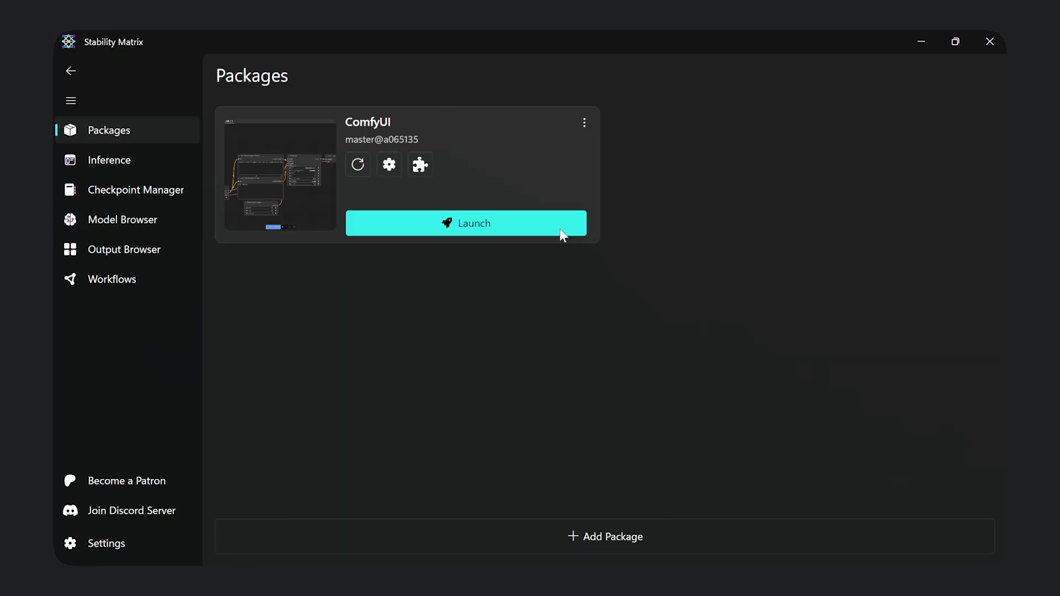
# Launch the installed ComfyUI package.
pyautogui.click(498, 231)
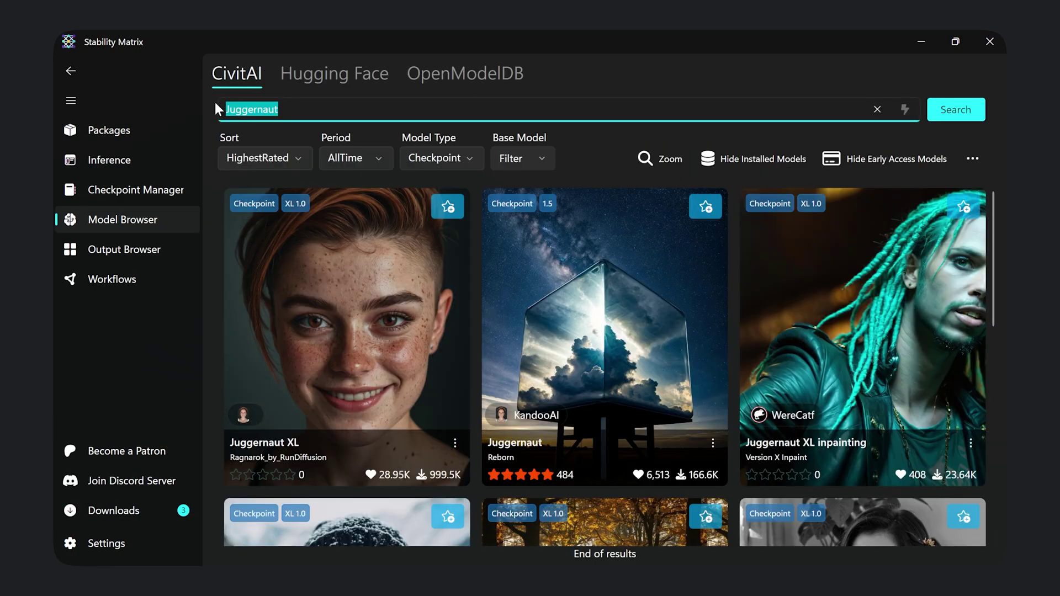
# Search the CivitAI models for ZavyChromaXL and open that checkpoint's details.
pyautogui.write('ZavyChromaX')
pyautogui.write('L')
pyautogui.press('Return')
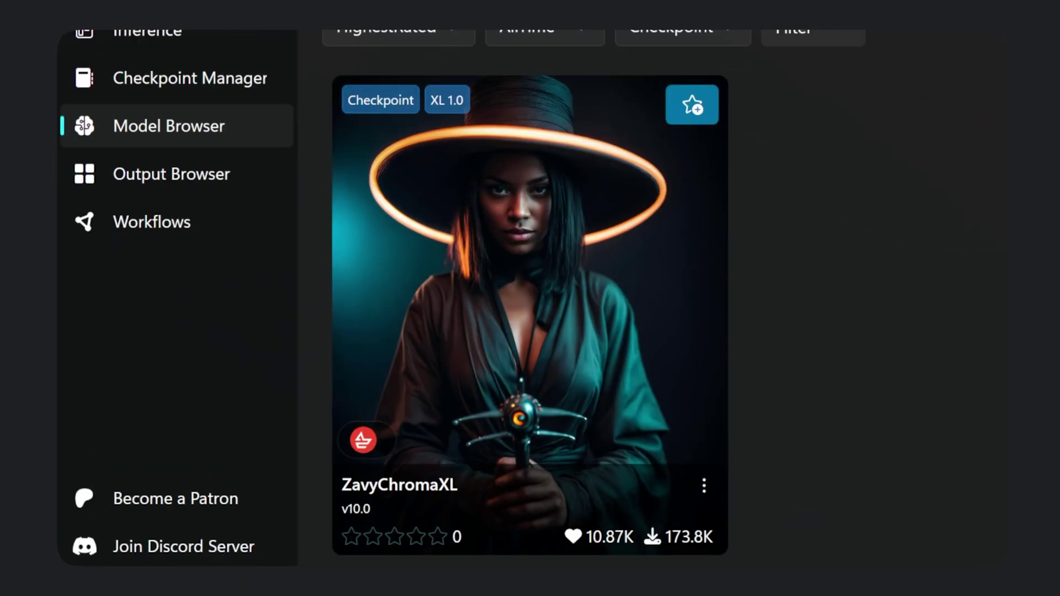
pyautogui.click(580, 302)
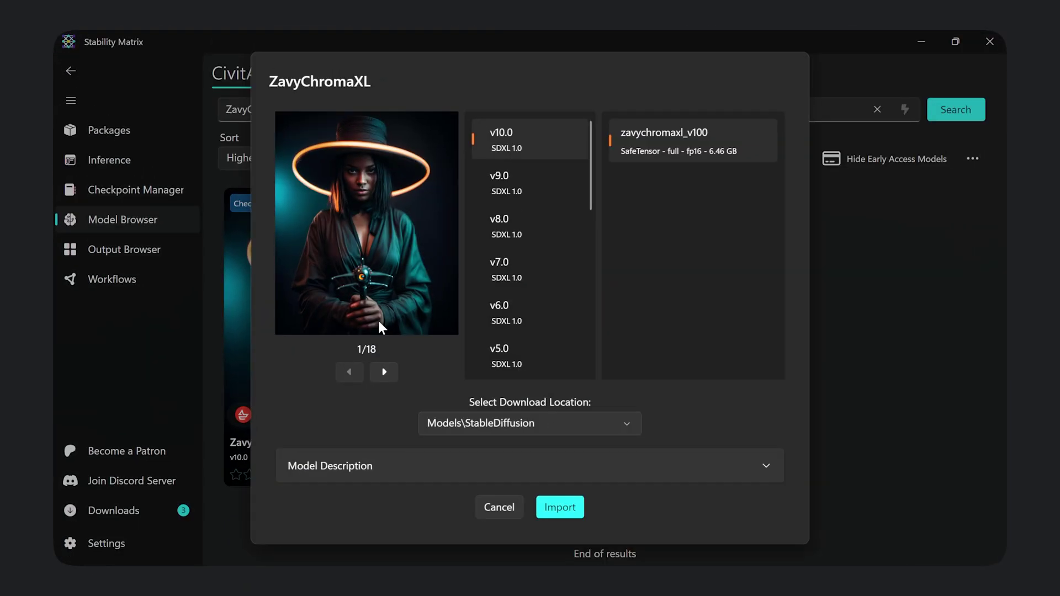
# Choose version v6.0 and a download location for ZavyChromaXL, and expand its model description.
pyautogui.moveTo(593, 180)
pyautogui.mouseDown()
pyautogui.moveTo(591, 359)
pyautogui.moveTo(579, 194)
pyautogui.mouseUp()
pyautogui.scroll(3, 552, 243)
pyautogui.click(519, 304)
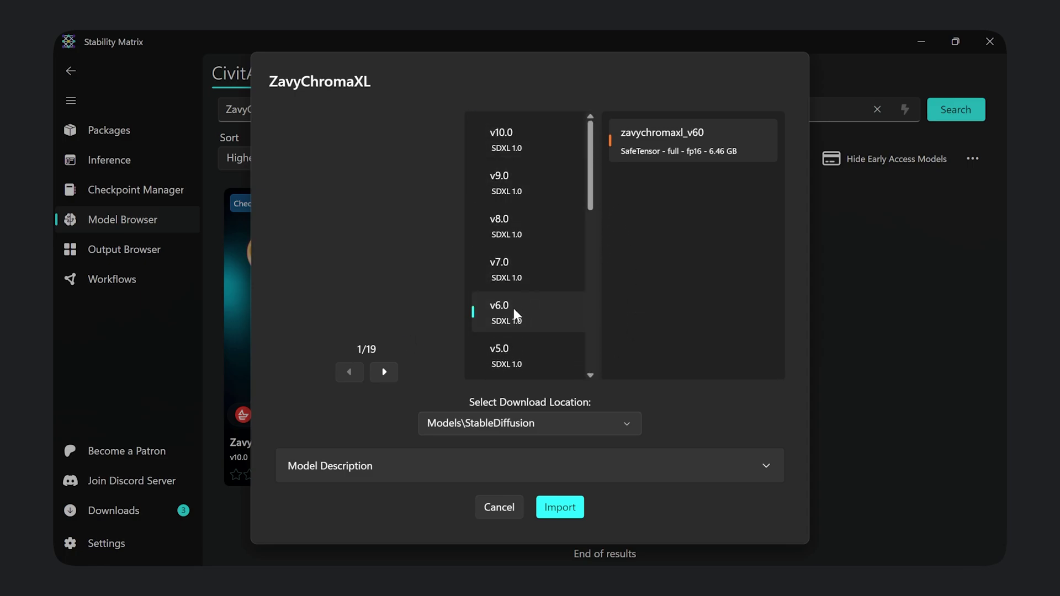
pyautogui.click(449, 425)
pyautogui.click(442, 452)
pyautogui.click(767, 466)
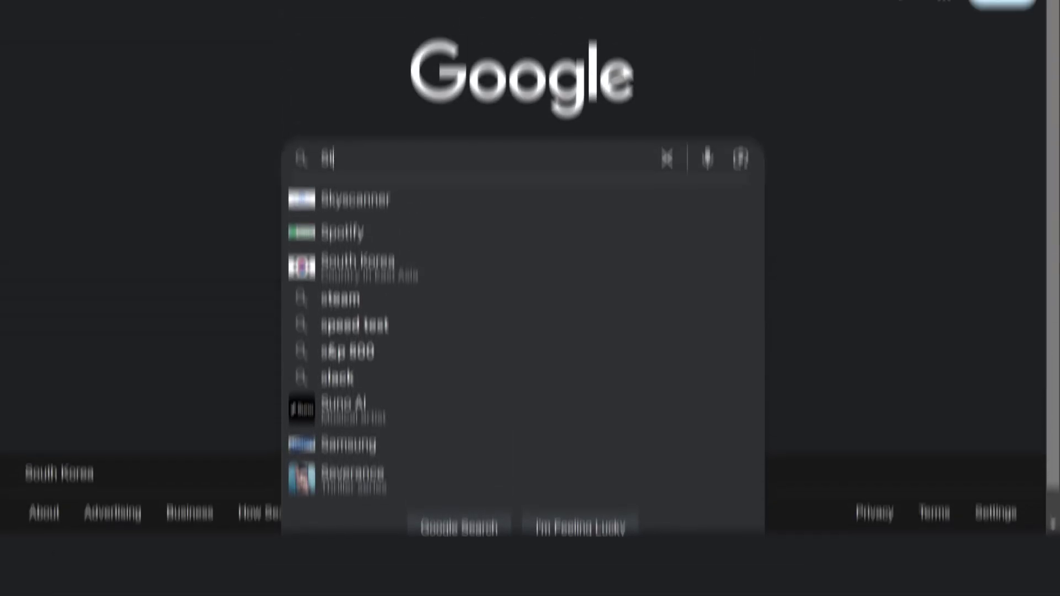
# In the web browser, search Google for Stability Matrix and open its download page on the Lykos AI site.
pyautogui.write('ability M')
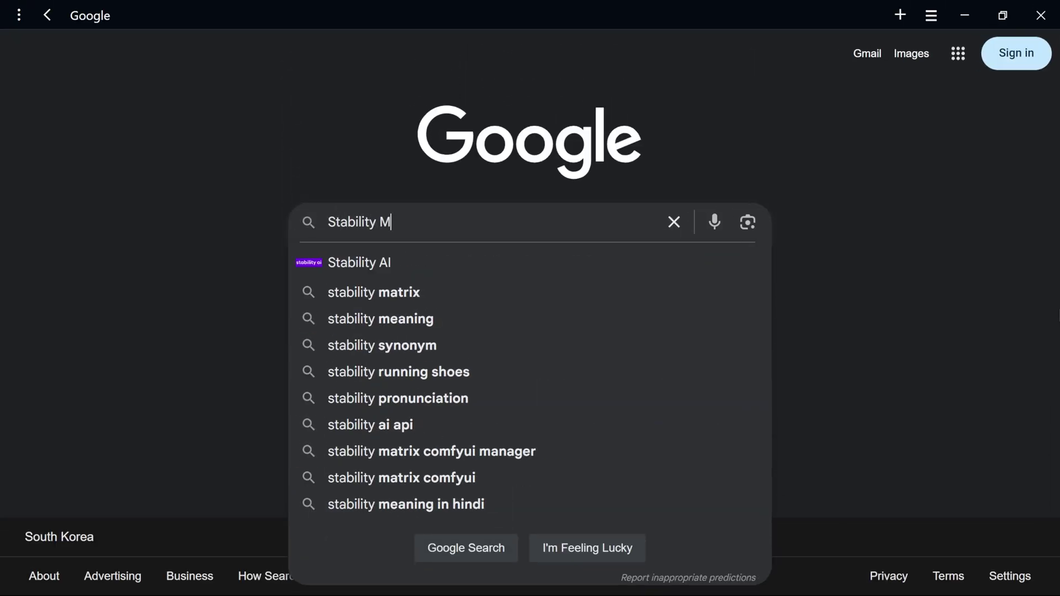
pyautogui.write('atrix')
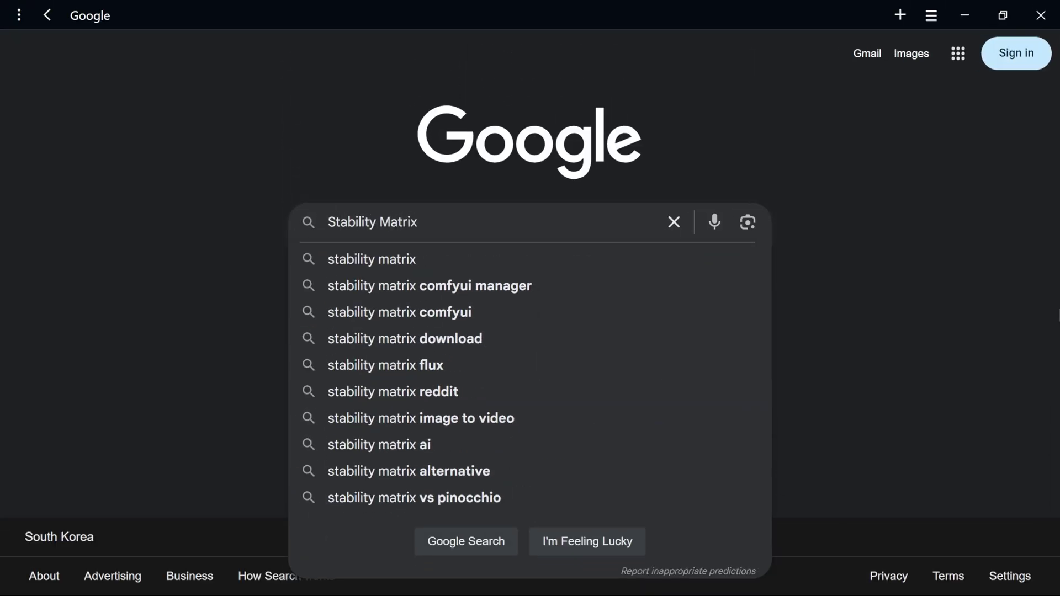
pyautogui.press('Return')
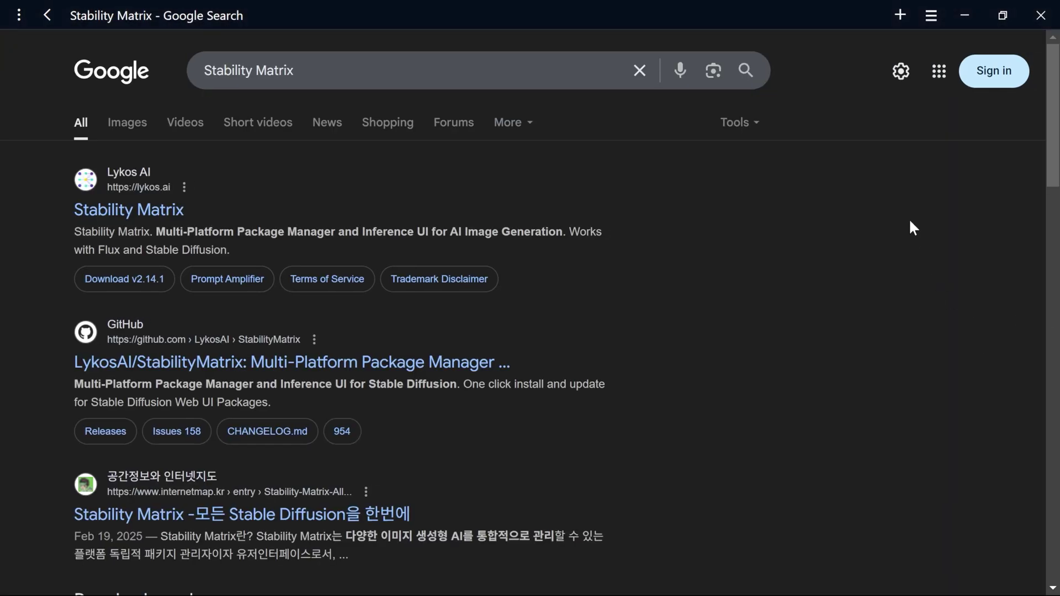
pyautogui.click(114, 212)
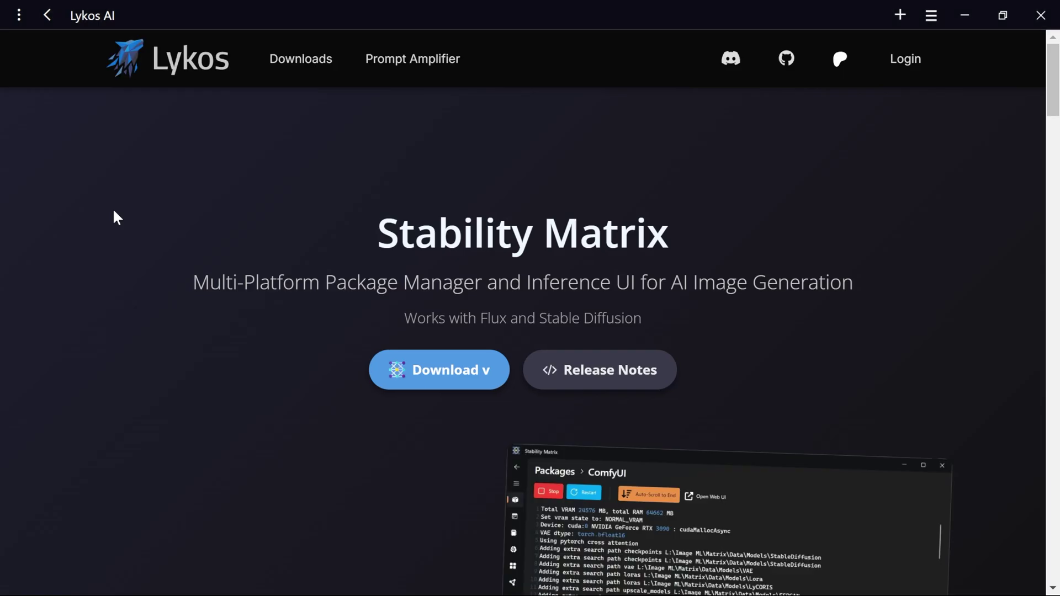
pyautogui.click(456, 381)
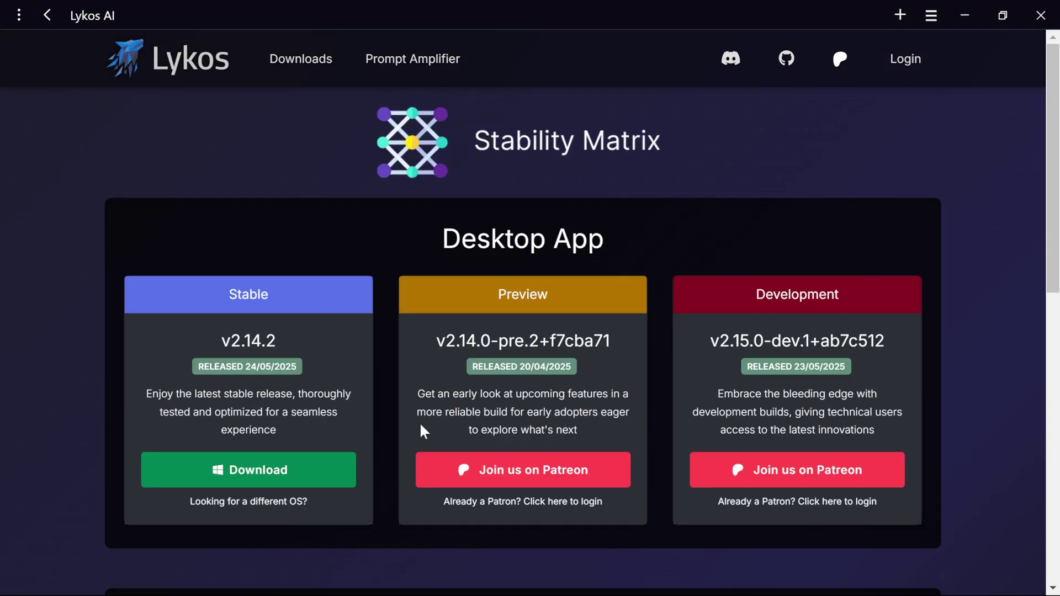
# Download the stable v2.14.2 Windows build to the desktop as StabilityMatrix-win-x64.zip and show the file in its folder.
pyautogui.click(301, 504)
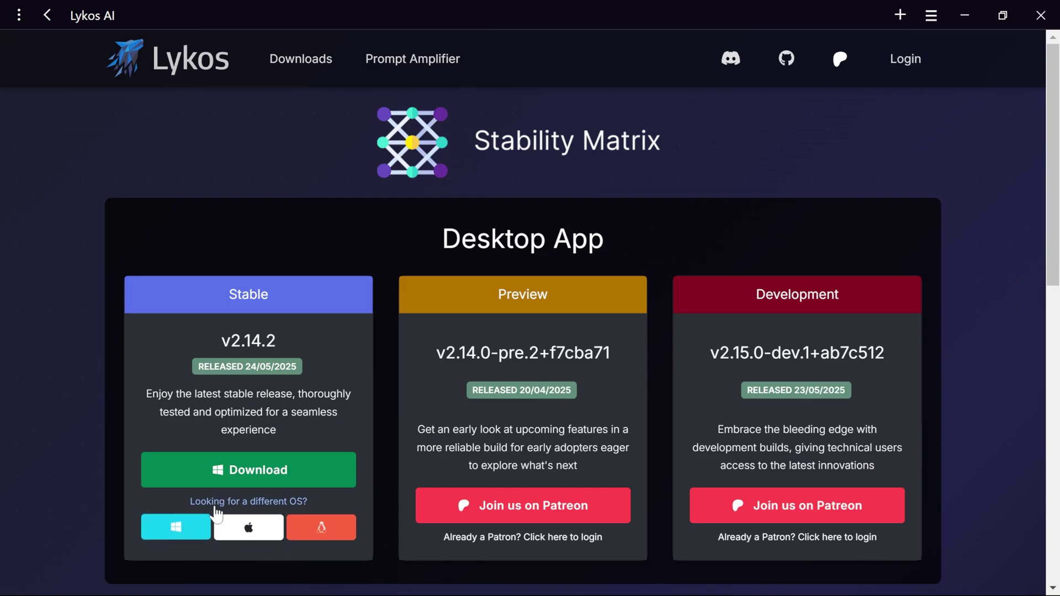
pyautogui.click(243, 478)
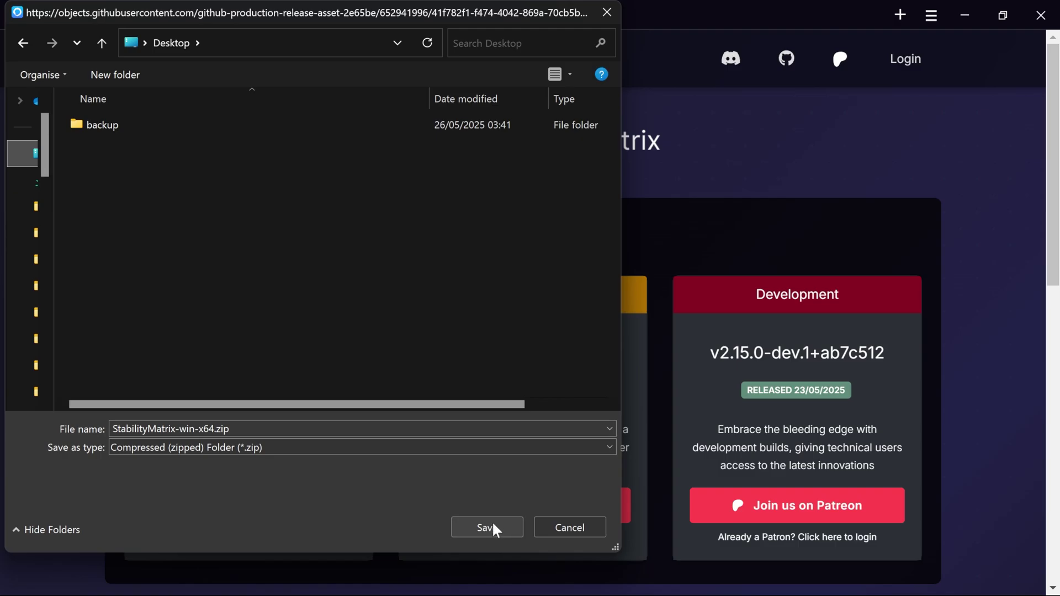
pyautogui.click(496, 528)
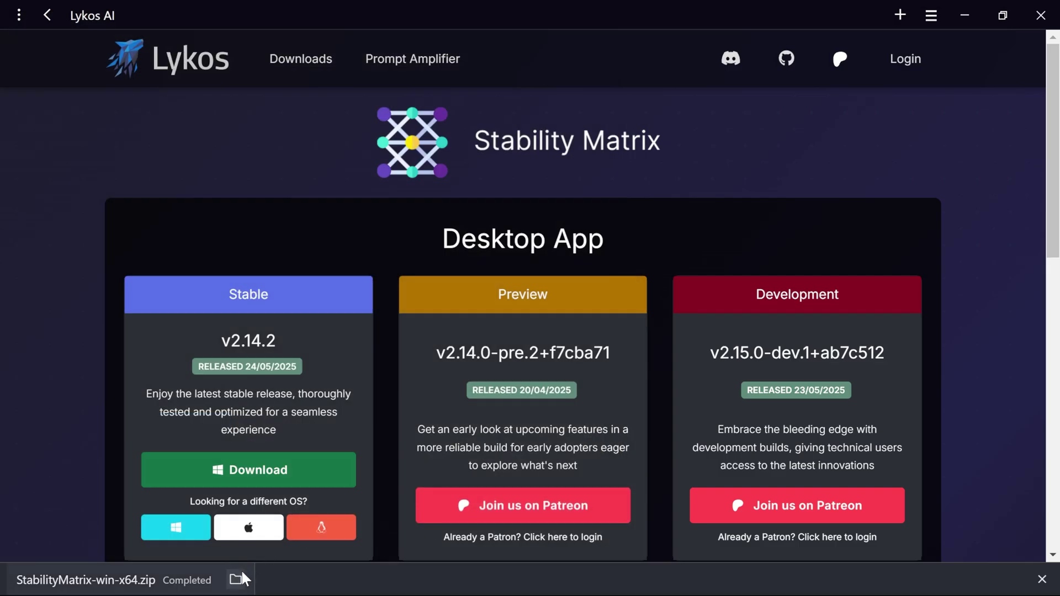
pyautogui.click(237, 579)
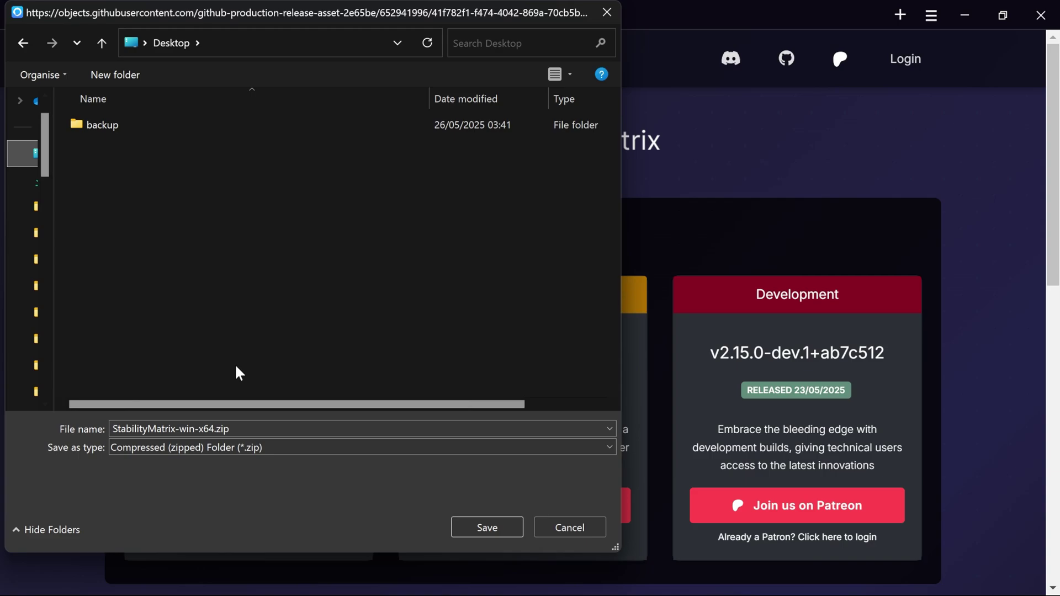
pyautogui.click(495, 526)
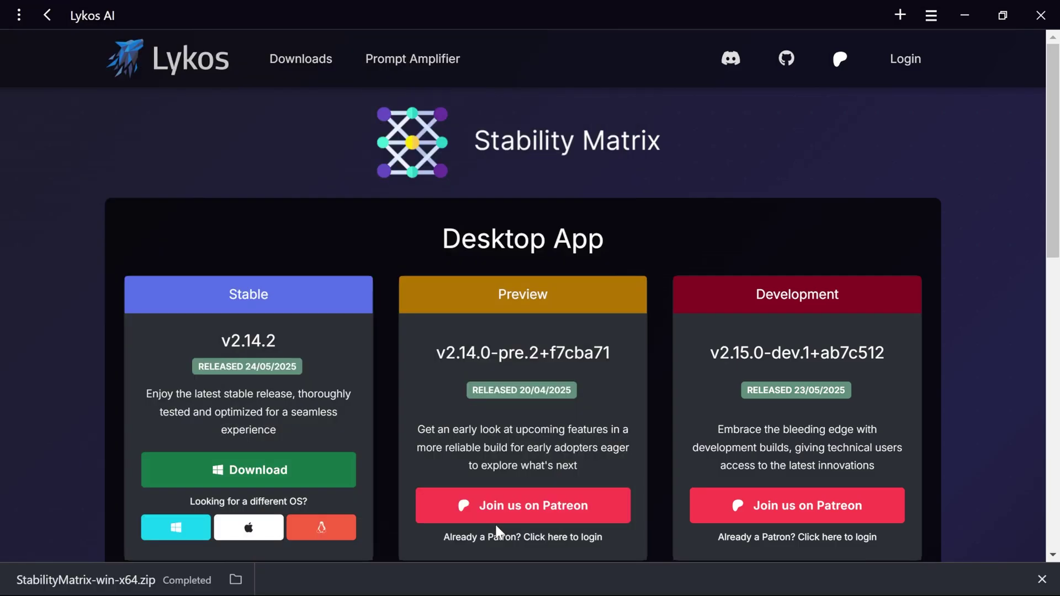
pyautogui.click(237, 579)
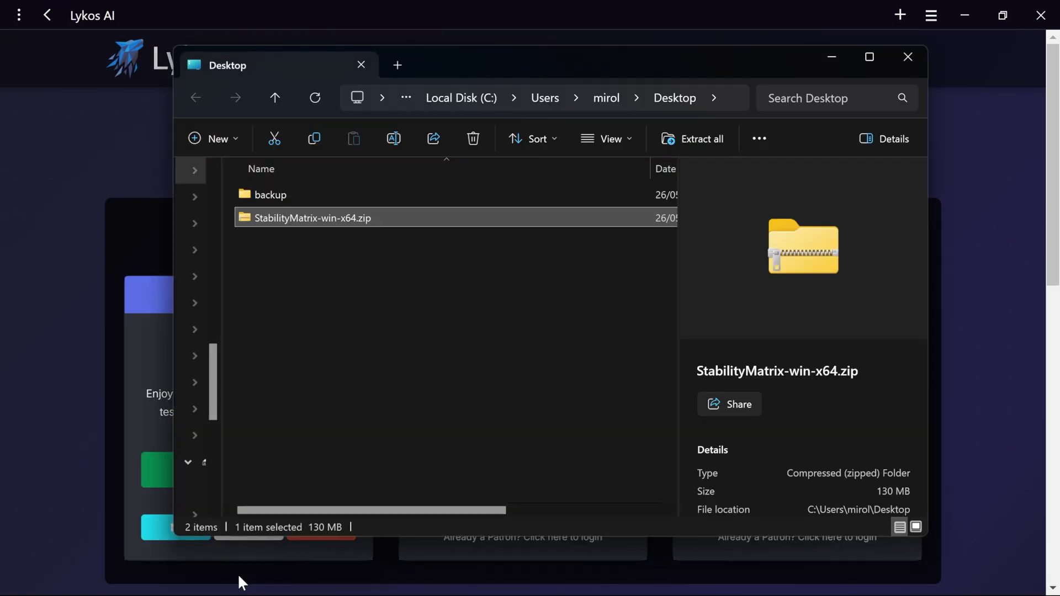
# Extract StabilityMatrix-win-x64.zip into its own folder on the desktop.
pyautogui.click(702, 138)
pyautogui.click(672, 483)
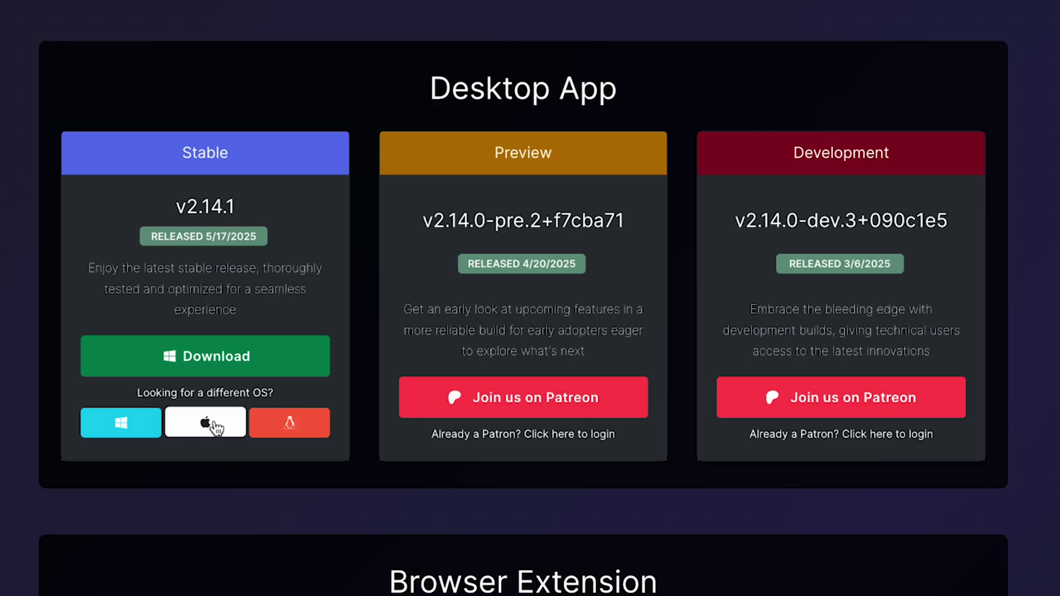
# Download the macOS build of the stable v2.14.1 release from the Lykos download page.
pyautogui.click(216, 428)
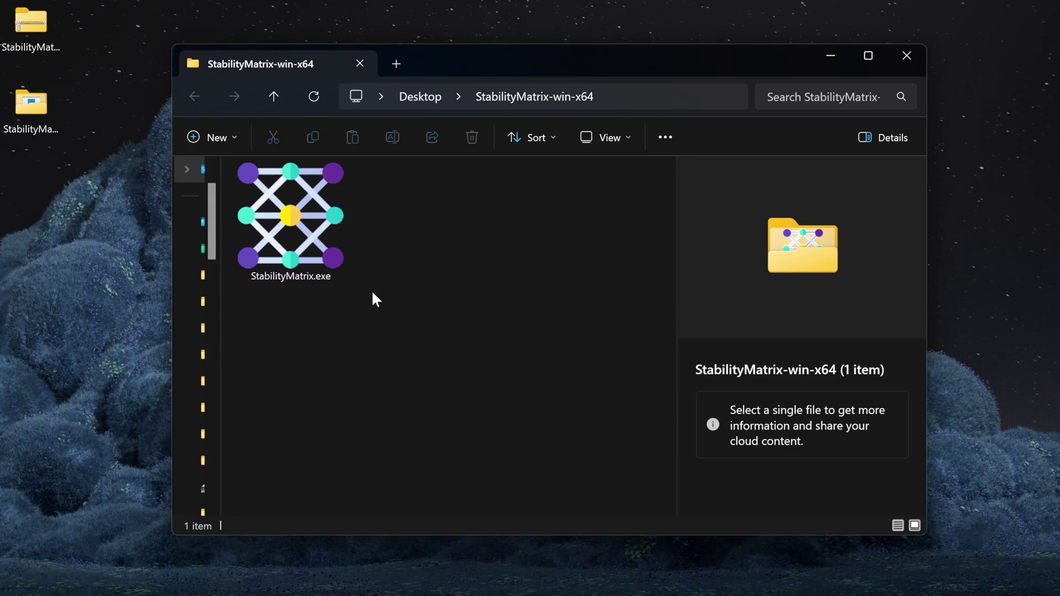
# Go back up to the Desktop folder in File Explorer and delete StabilityMatrix-win-x64.zip.
pyautogui.click(313, 262)
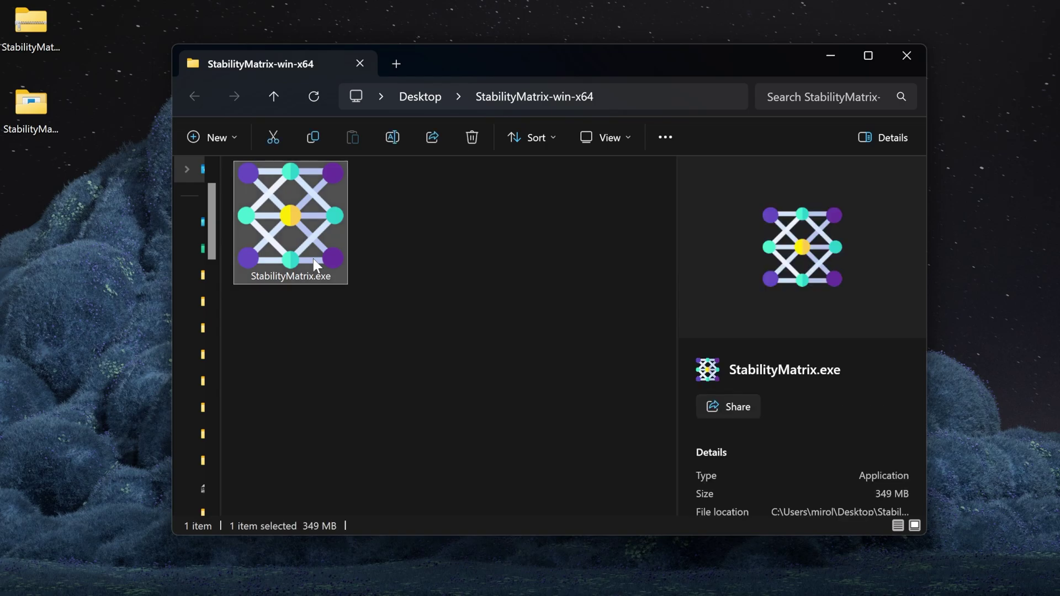
pyautogui.click(276, 98)
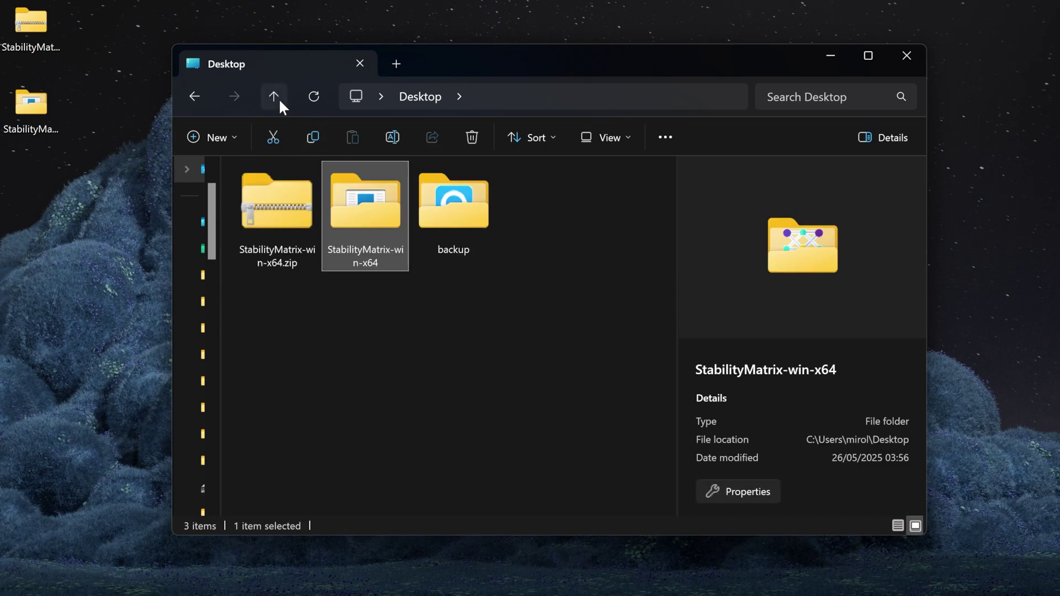
pyautogui.click(269, 250)
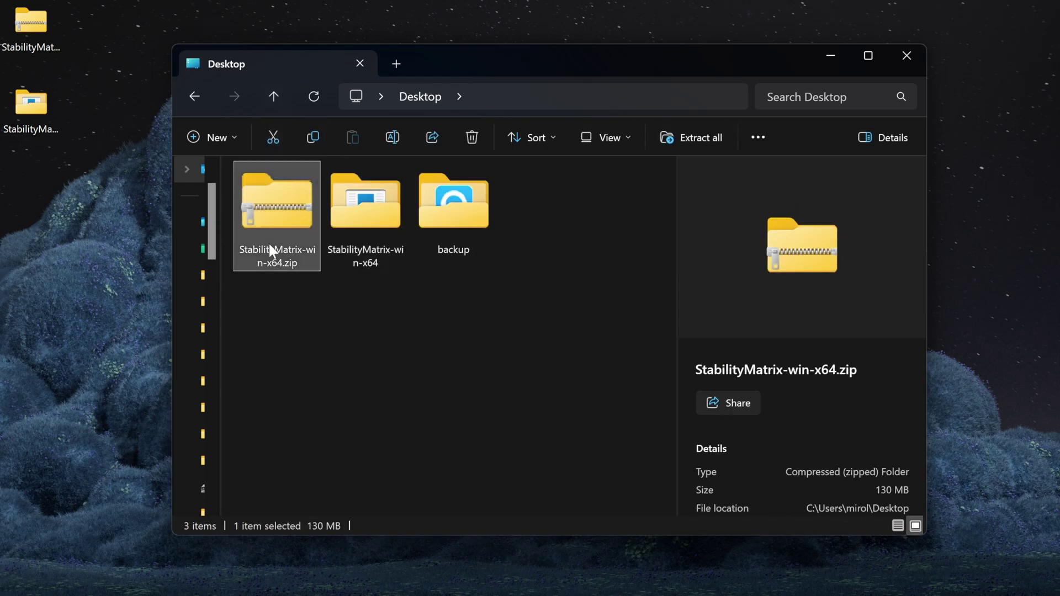
pyautogui.press('Delete')
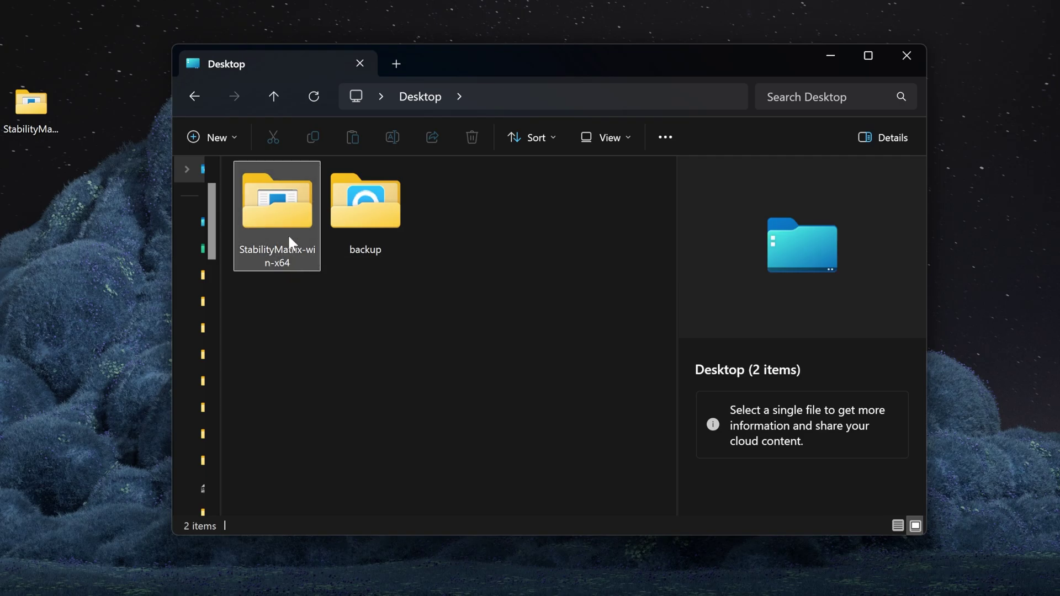
# Run StabilityMatrix.exe from the extracted StabilityMatrix-win-x64 folder and allow it to run despite the Windows SmartScreen block.
pyautogui.doubleClick(287, 231)
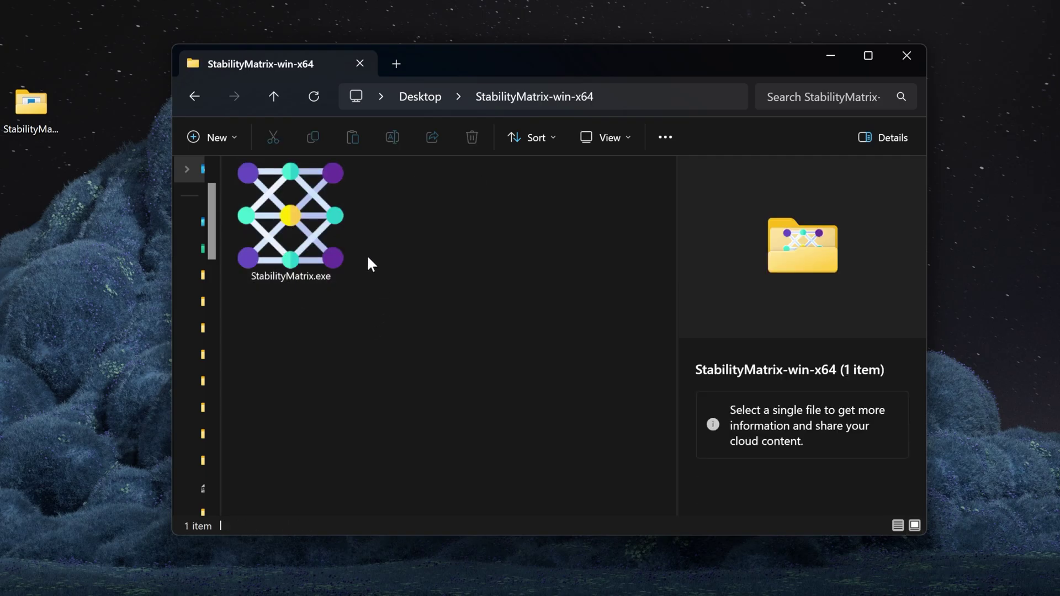
pyautogui.click(323, 231)
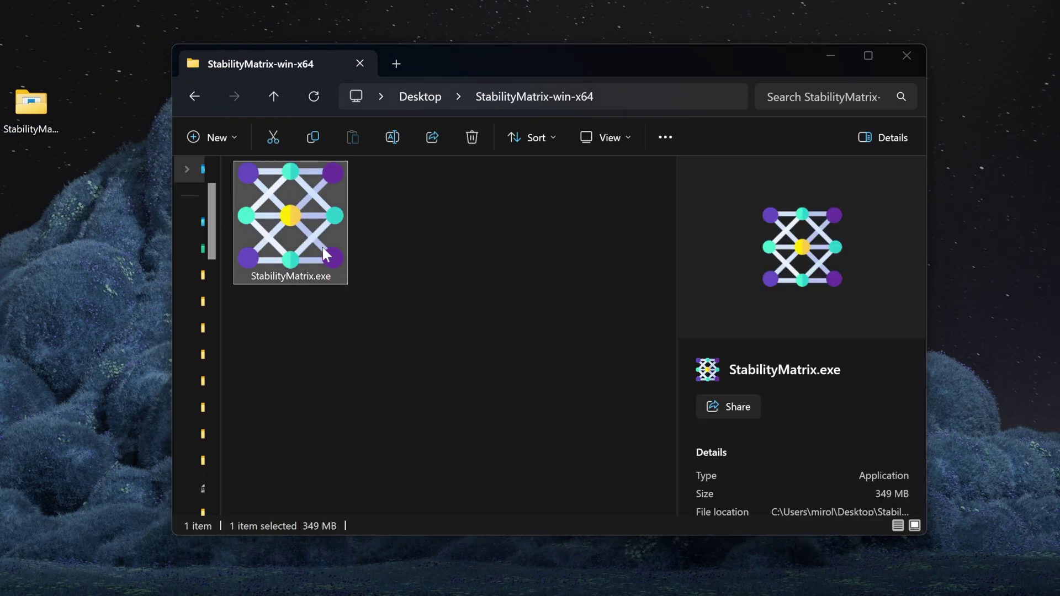
pyautogui.doubleClick(326, 254)
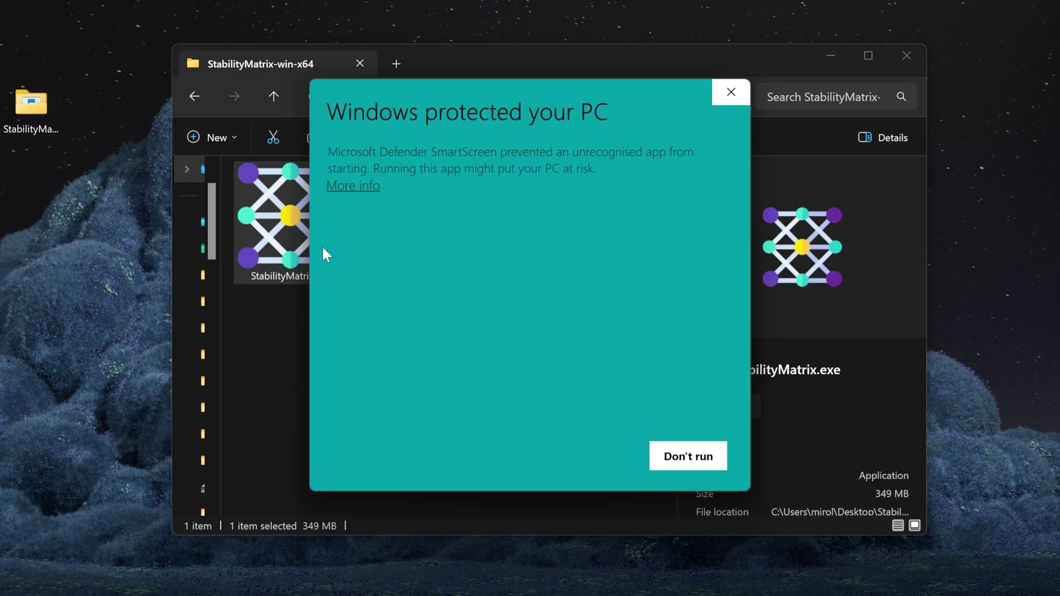
pyautogui.click(369, 190)
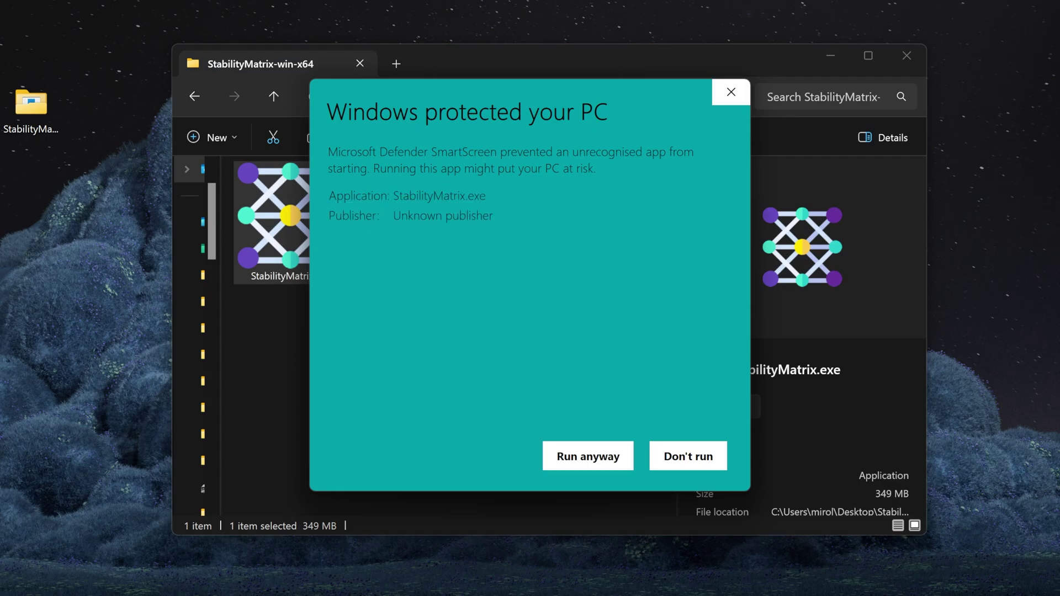
pyautogui.click(591, 464)
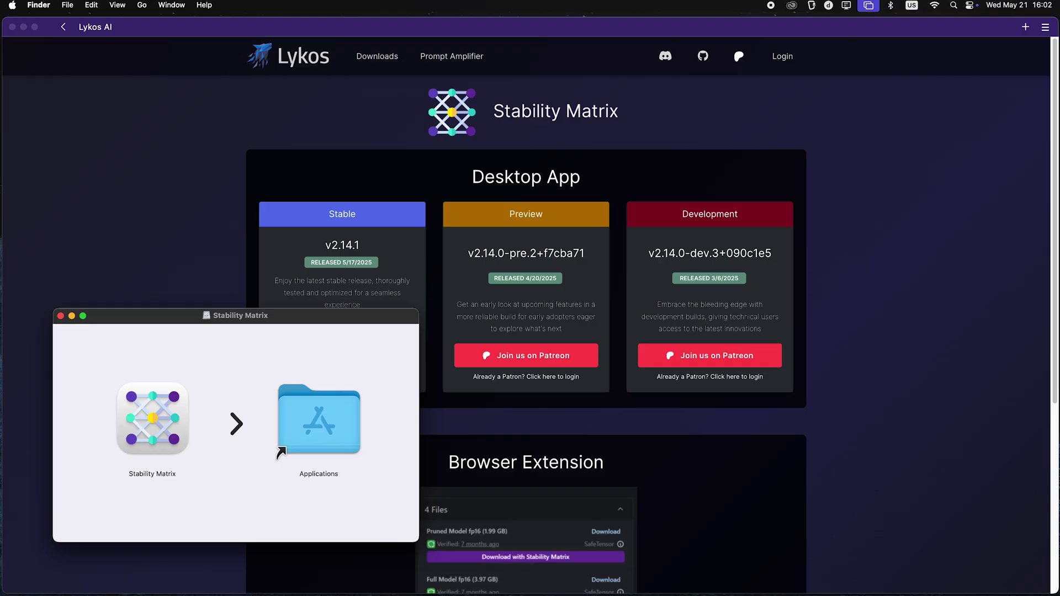
# On the Mac, move the Stability Matrix installer window to mid-screen and copy the app into the Applications folder.
pyautogui.moveTo(285, 319); pyautogui.dragTo(609, 221)
pyautogui.moveTo(494, 320); pyautogui.dragTo(646, 381)
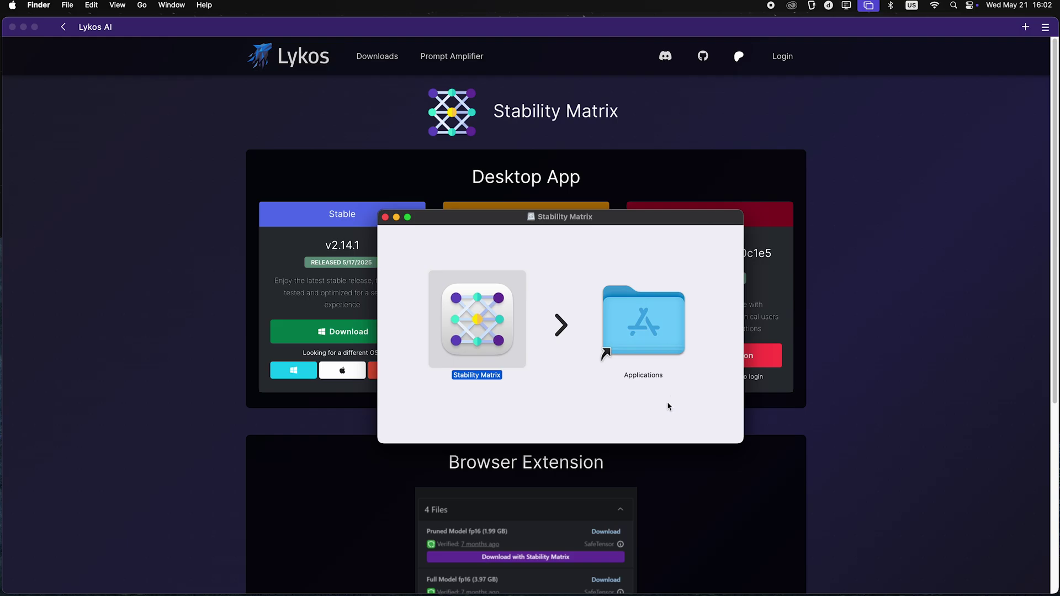
# Open the Applications folder from the installer window and launch Stability Matrix.
pyautogui.click(654, 347)
pyautogui.doubleClick(654, 346)
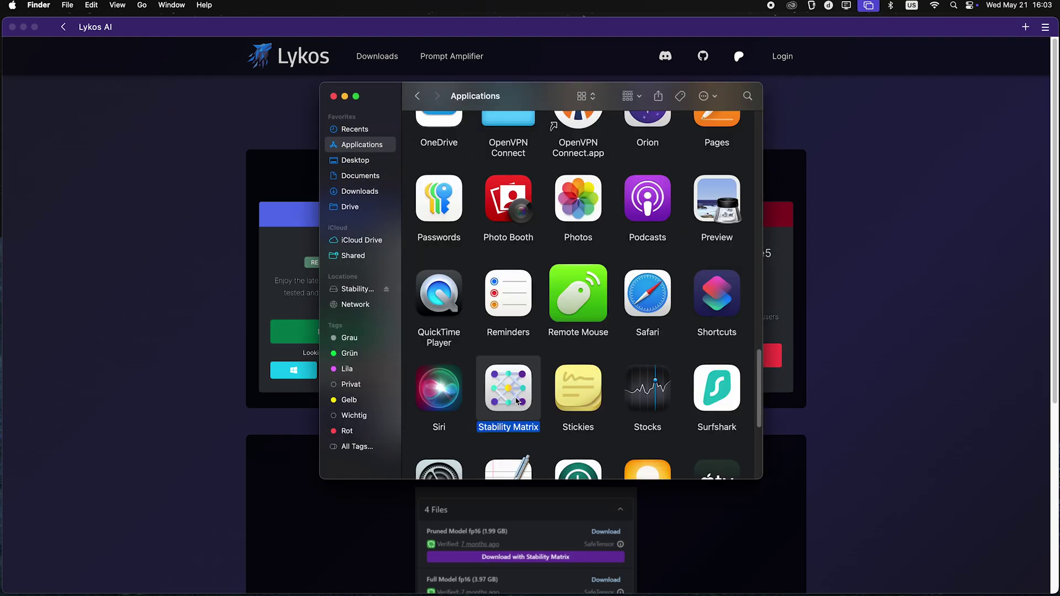
pyautogui.doubleClick(518, 402)
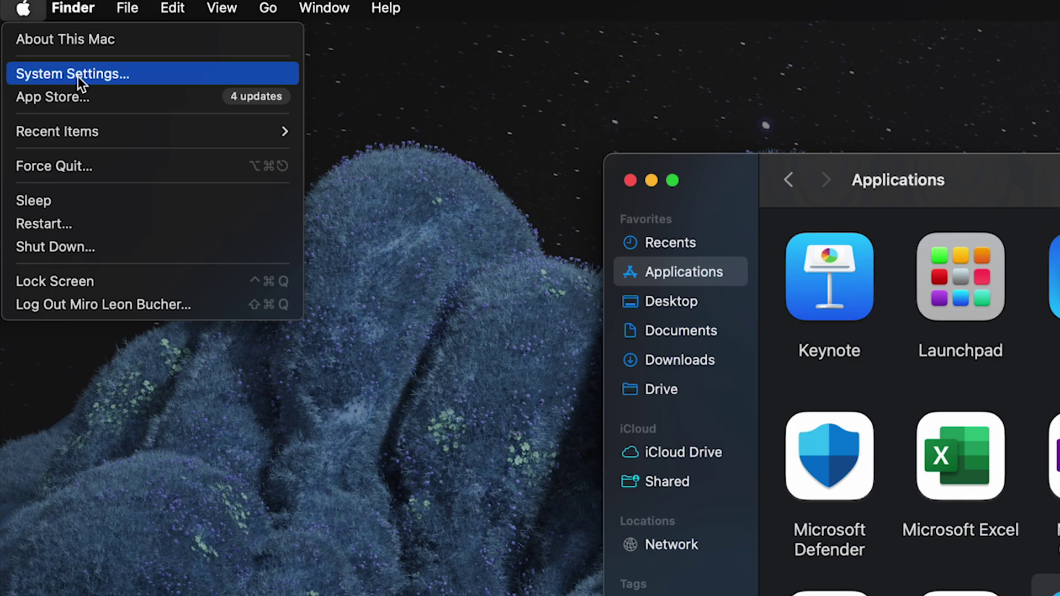
# In the Mac's System Settings, go to Privacy & Security and allow the blocked app "Min" to open anyway.
pyautogui.click(79, 74)
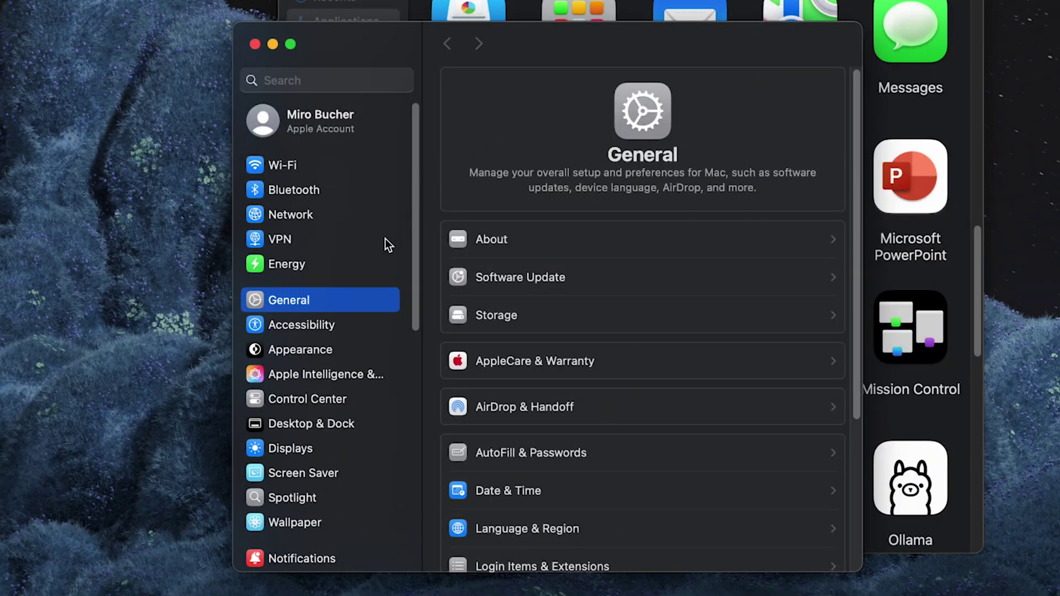
pyautogui.scroll(-10, 402, 304)
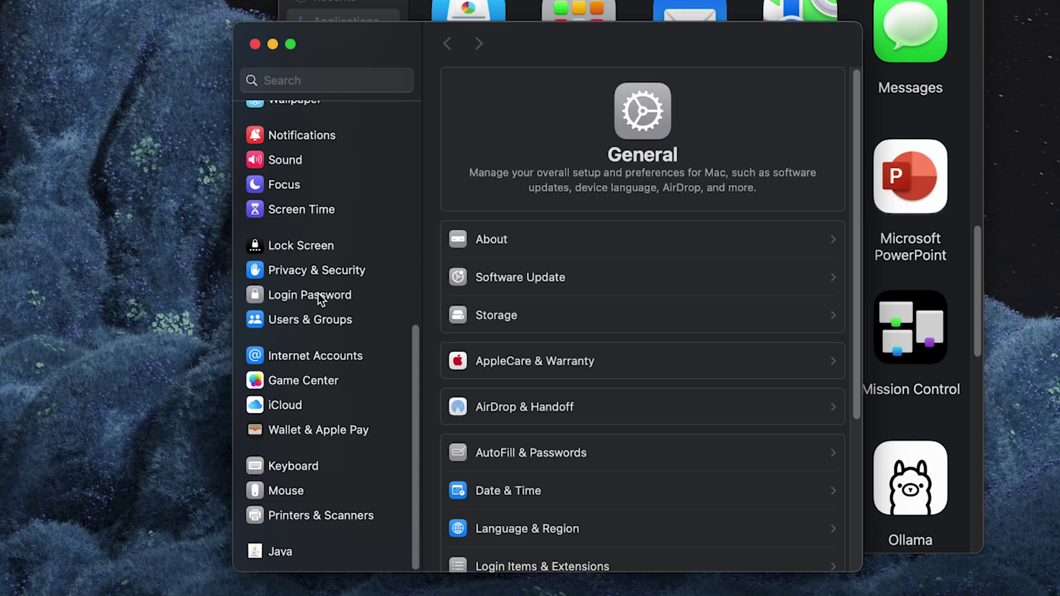
pyautogui.click(323, 279)
pyautogui.scroll(-15, 704, 413)
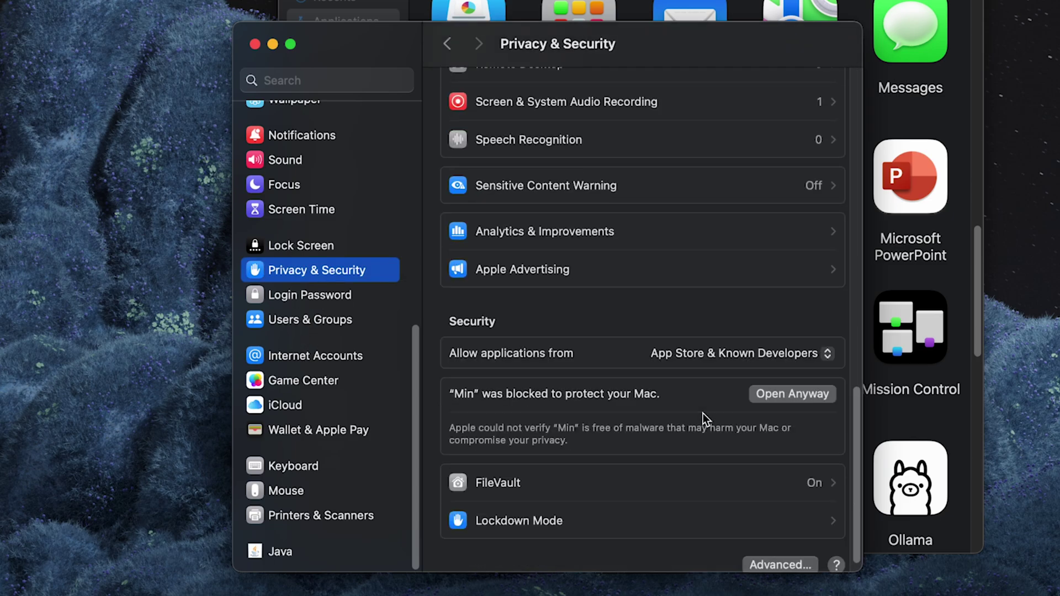
pyautogui.click(793, 375)
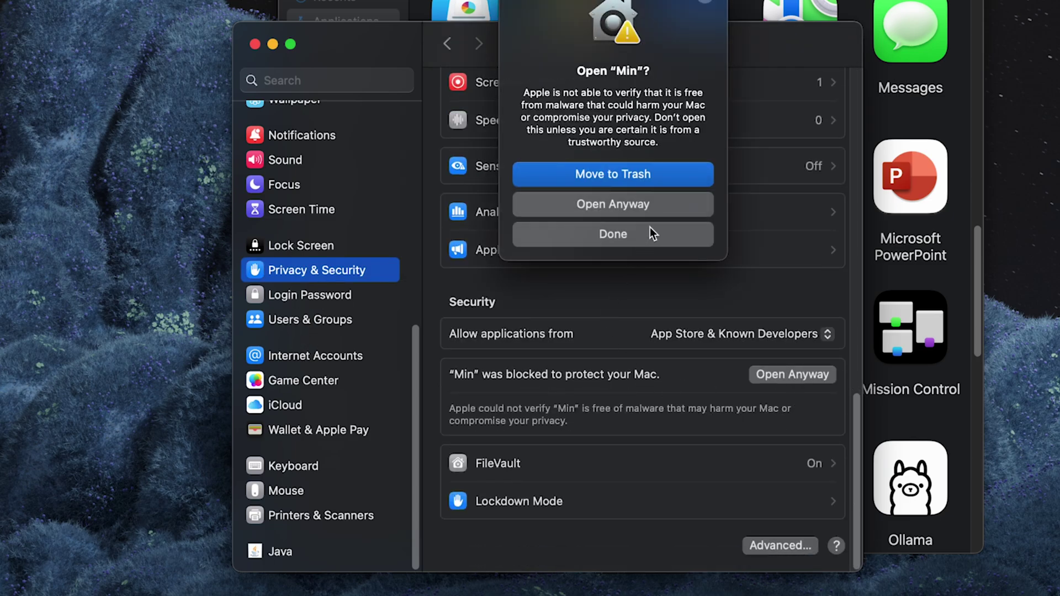
pyautogui.click(652, 204)
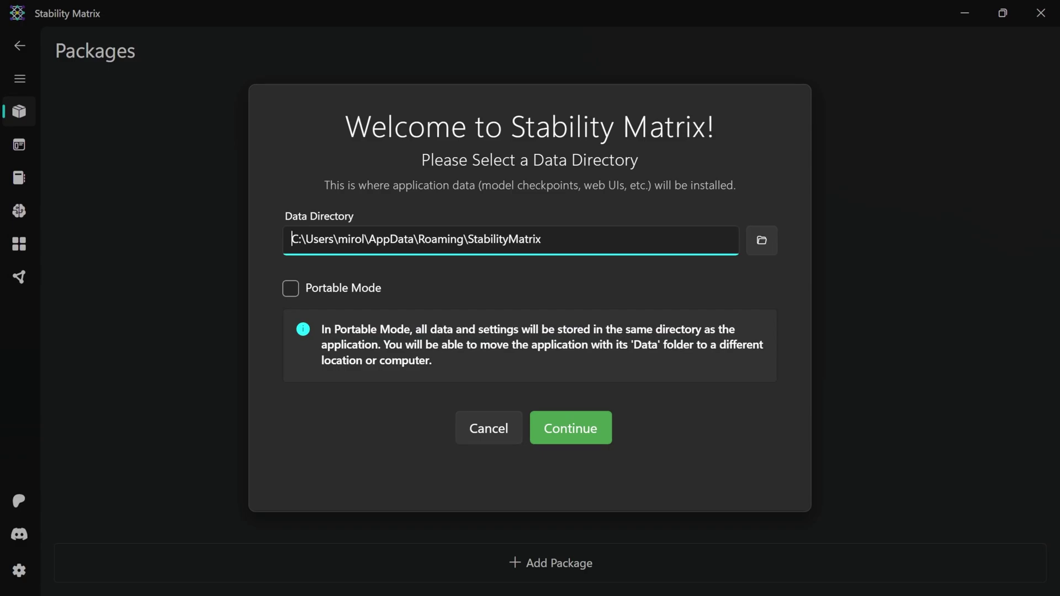
# In the Stability Matrix first-run setup on Windows, enable Portable Mode for the data directory and decline sharing analytics.
pyautogui.click(344, 289)
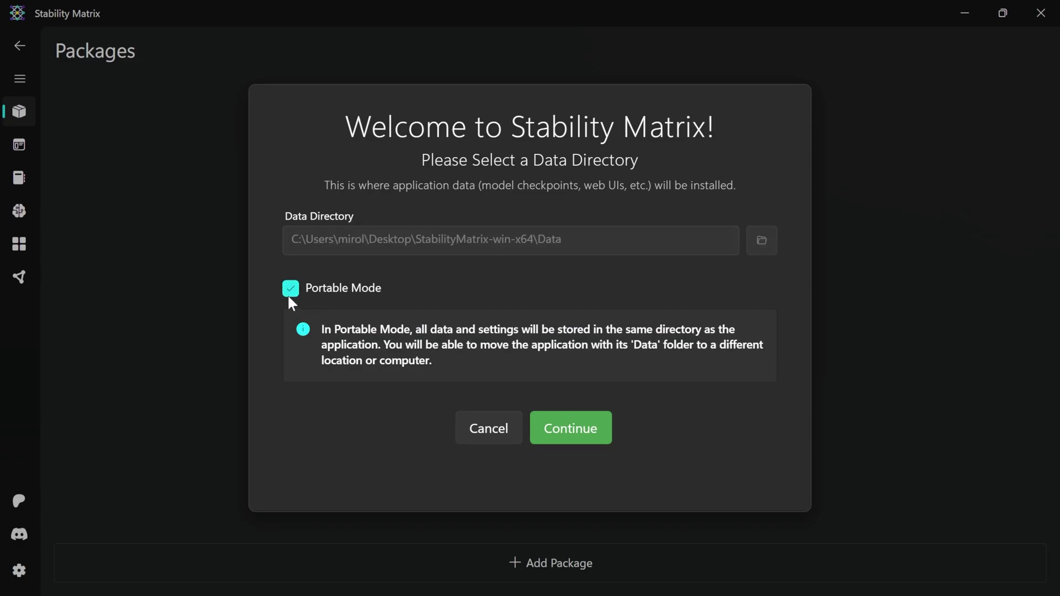
pyautogui.click(602, 432)
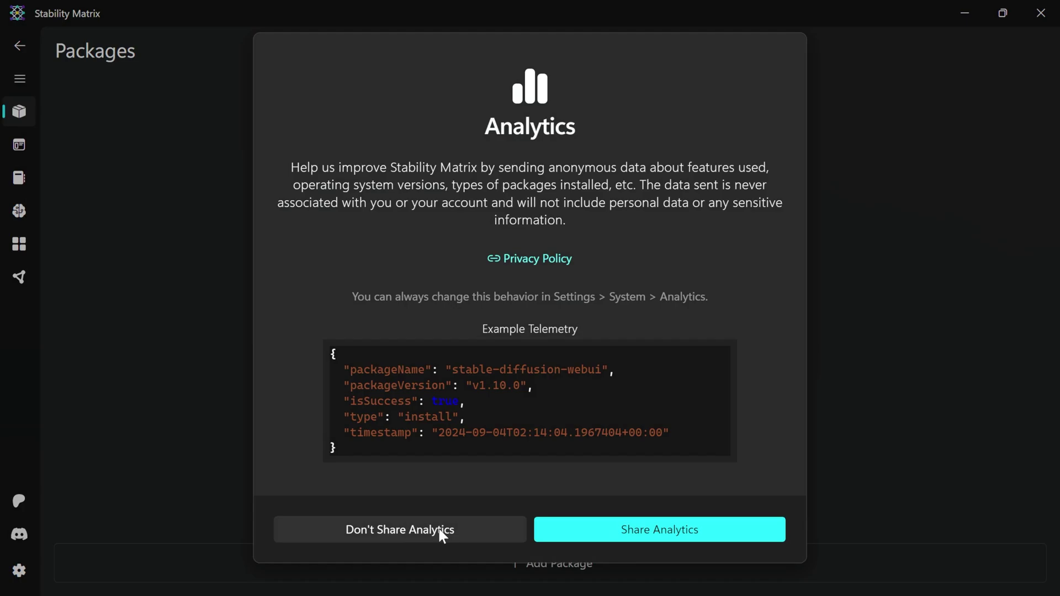
pyautogui.click(438, 527)
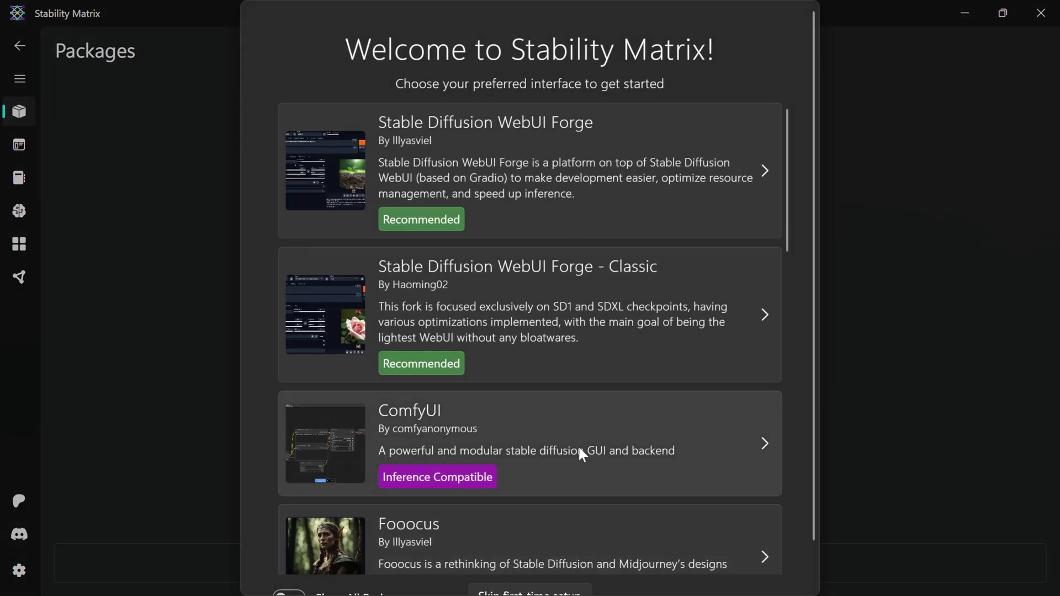
# Choose ComfyUI as the interface to install, proceed without any recommended models and dismiss the Shared Folder Migration notice.
pyautogui.click(587, 449)
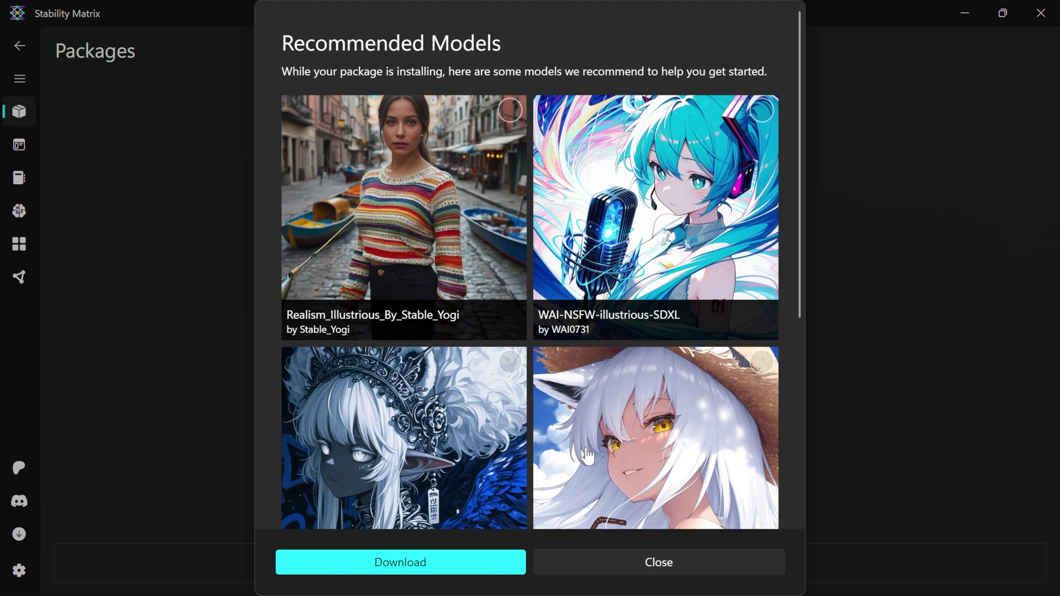
pyautogui.click(476, 562)
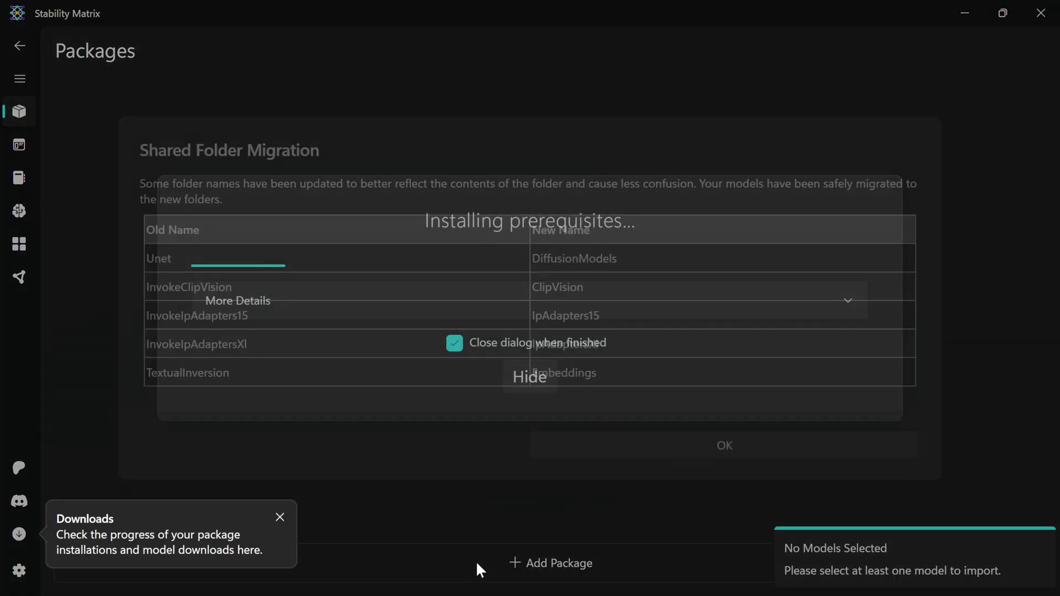
pyautogui.click(617, 446)
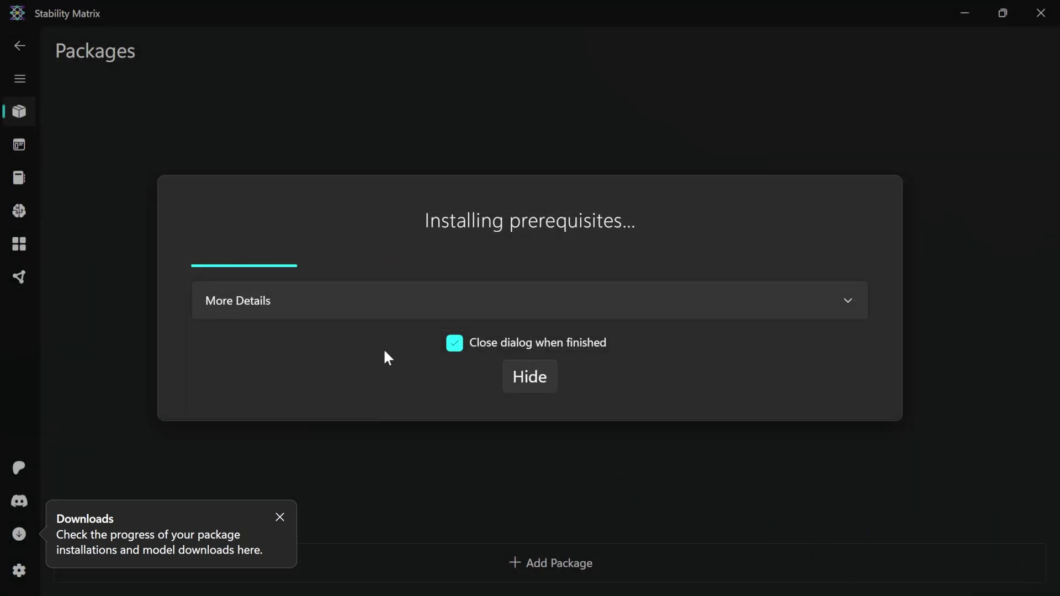
# Review the prerequisites installation's detailed log, hide its dialog and check the progress in the Downloads overview.
pyautogui.click(395, 310)
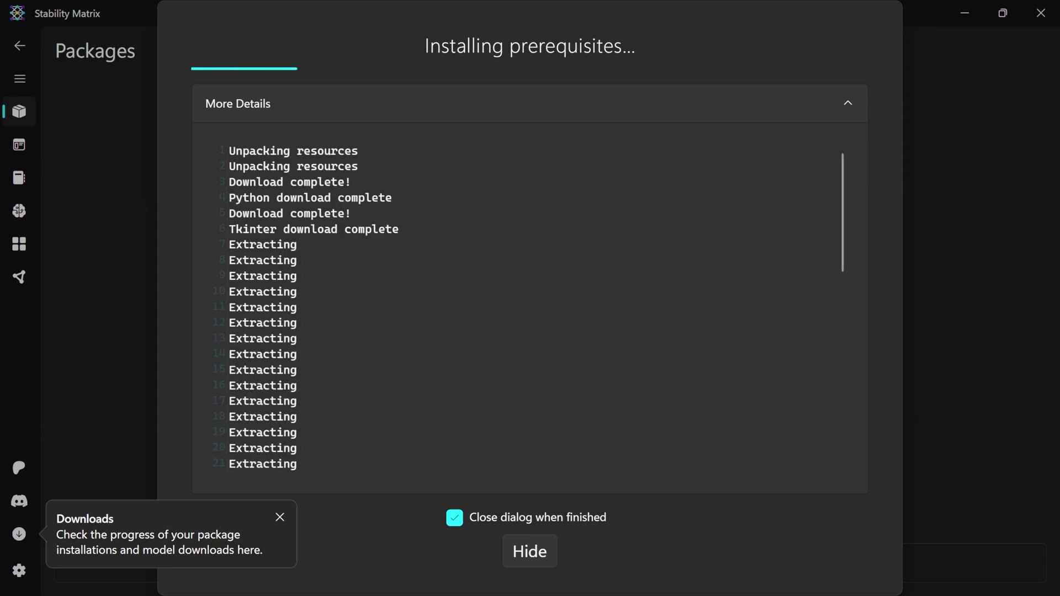
pyautogui.click(544, 548)
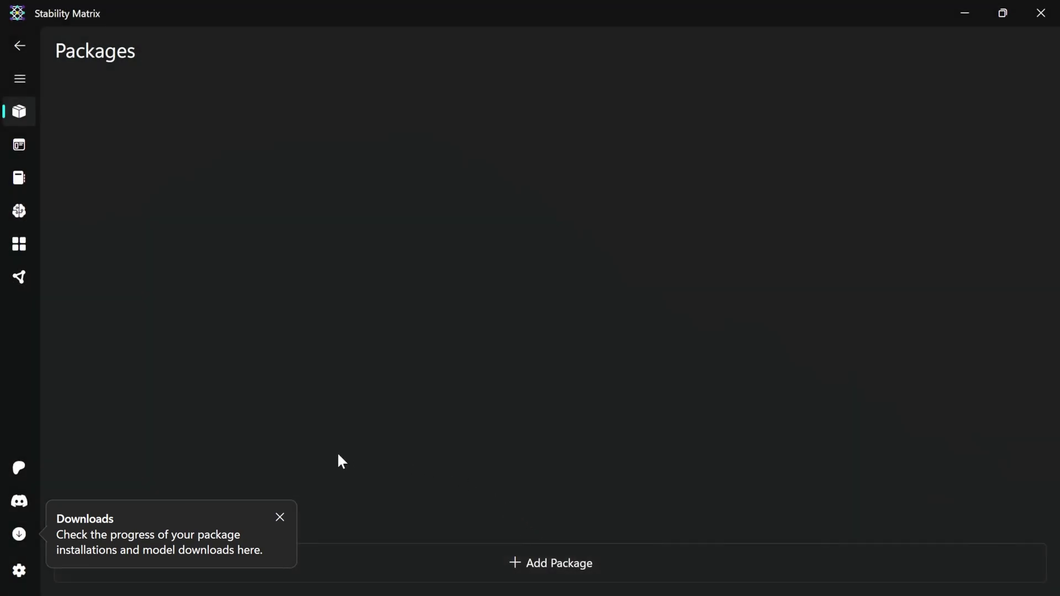
pyautogui.click(280, 518)
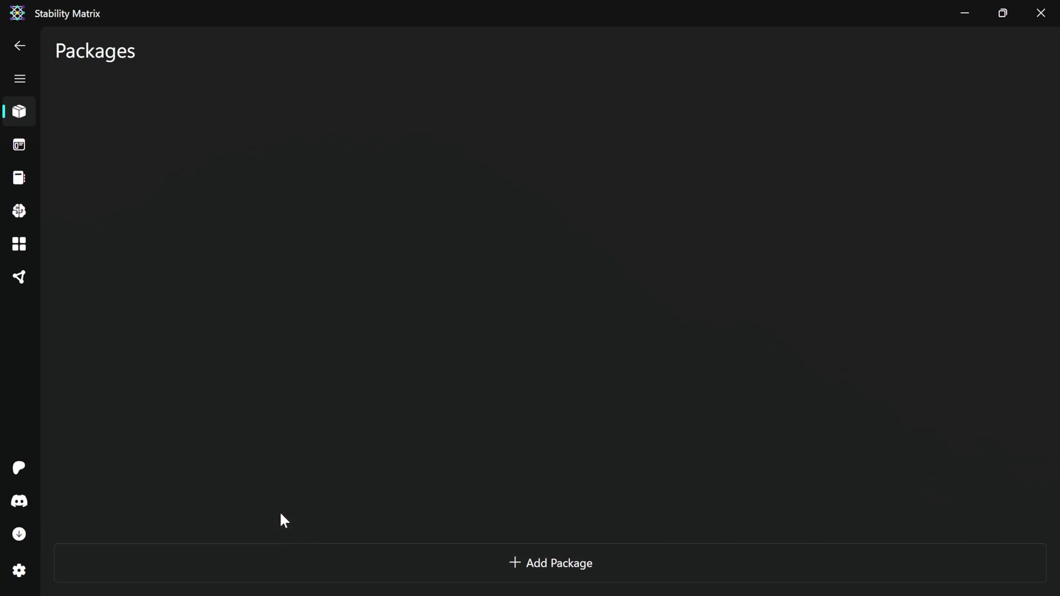
pyautogui.click(24, 534)
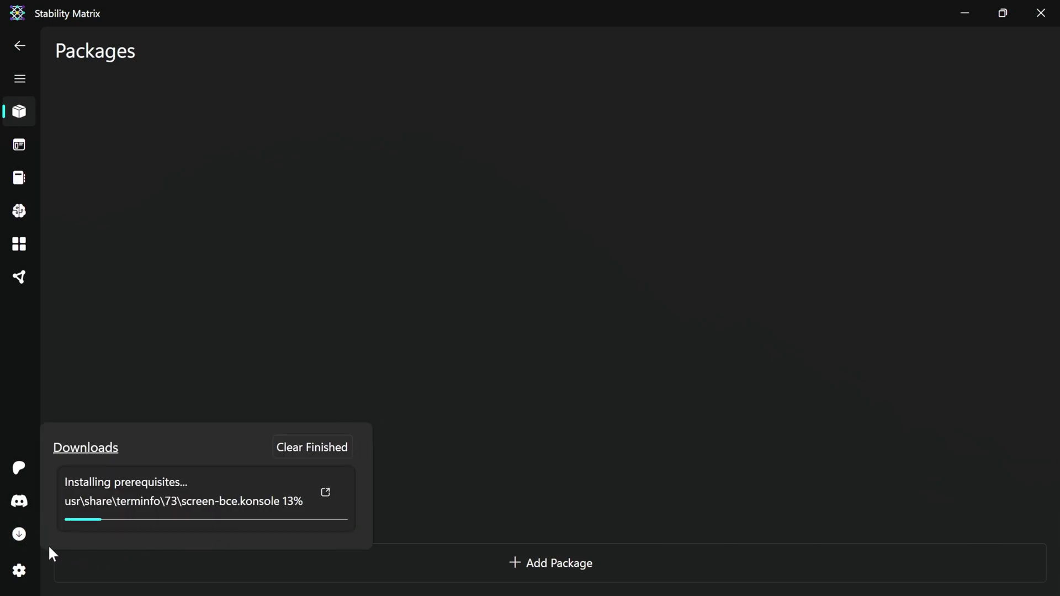
pyautogui.click(21, 536)
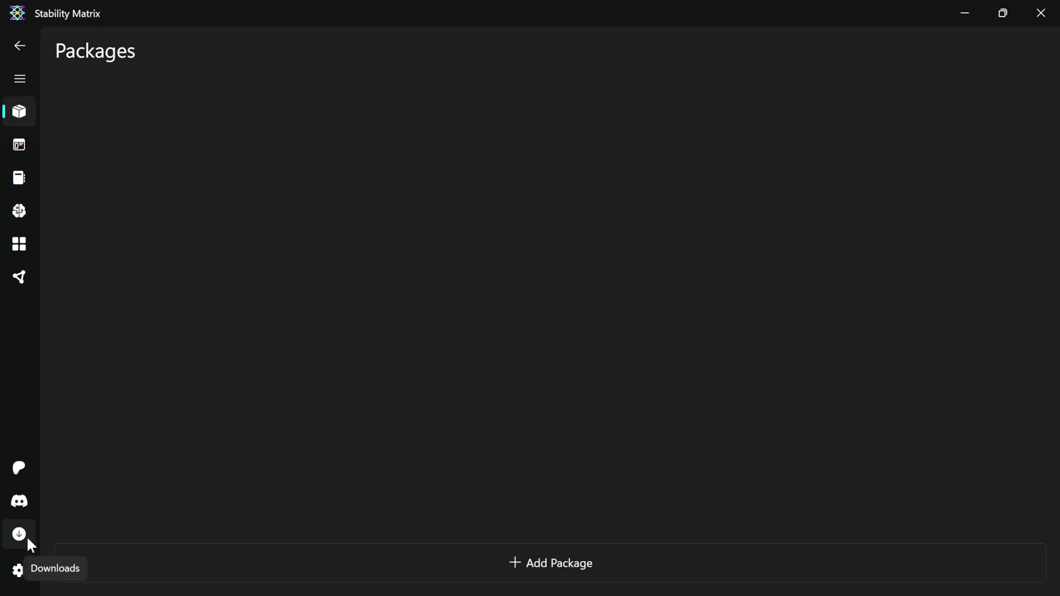
# Expand the navigation sidebar and look through the Inference and Training packages available to add, returning to the Packages overview.
pyautogui.click(31, 81)
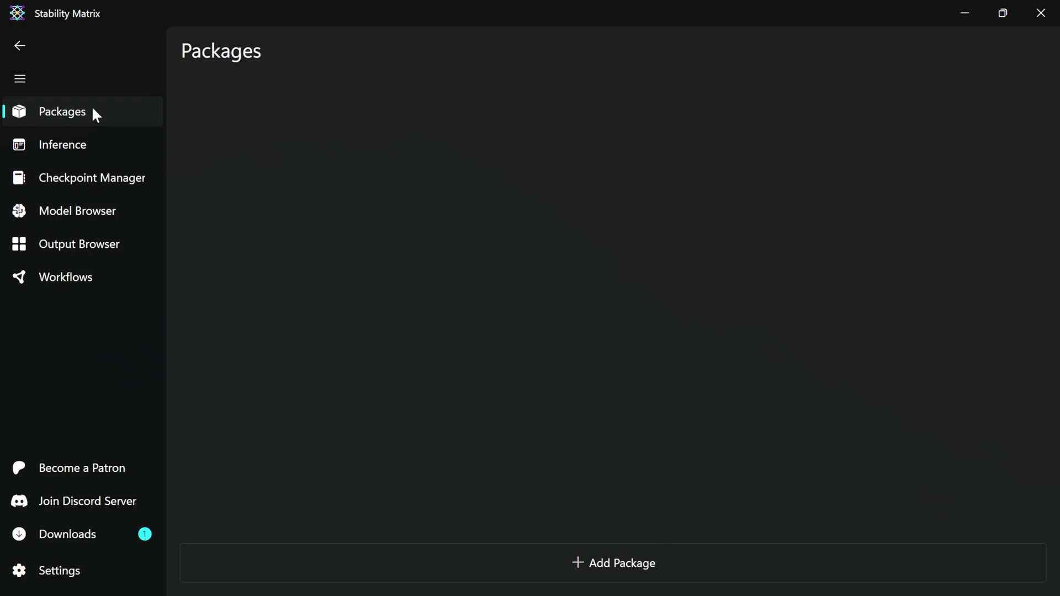
pyautogui.click(488, 562)
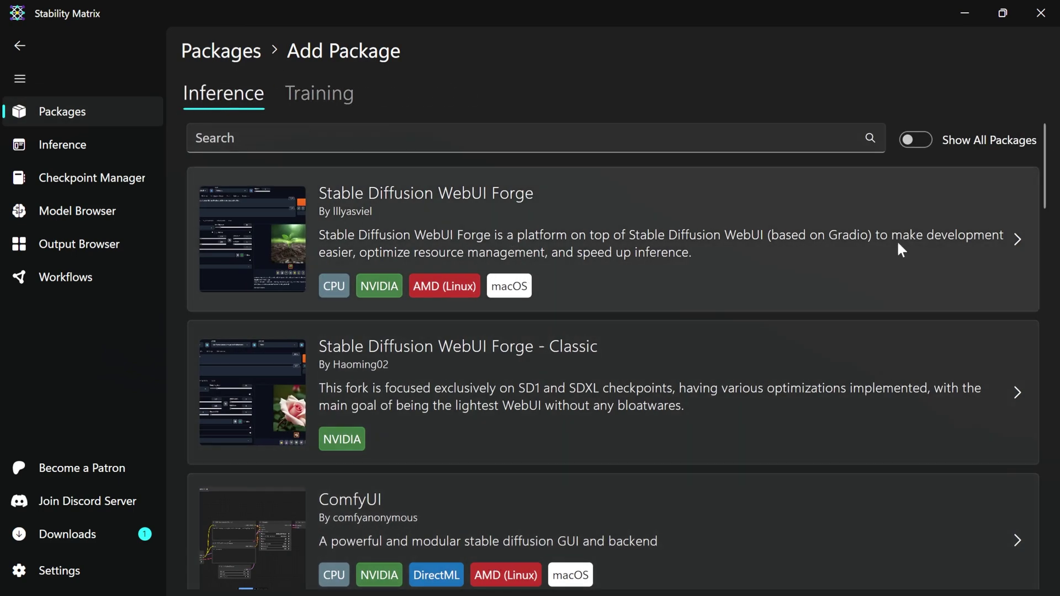
pyautogui.moveTo(1049, 189); pyautogui.dragTo(1027, 173)
pyautogui.click(331, 97)
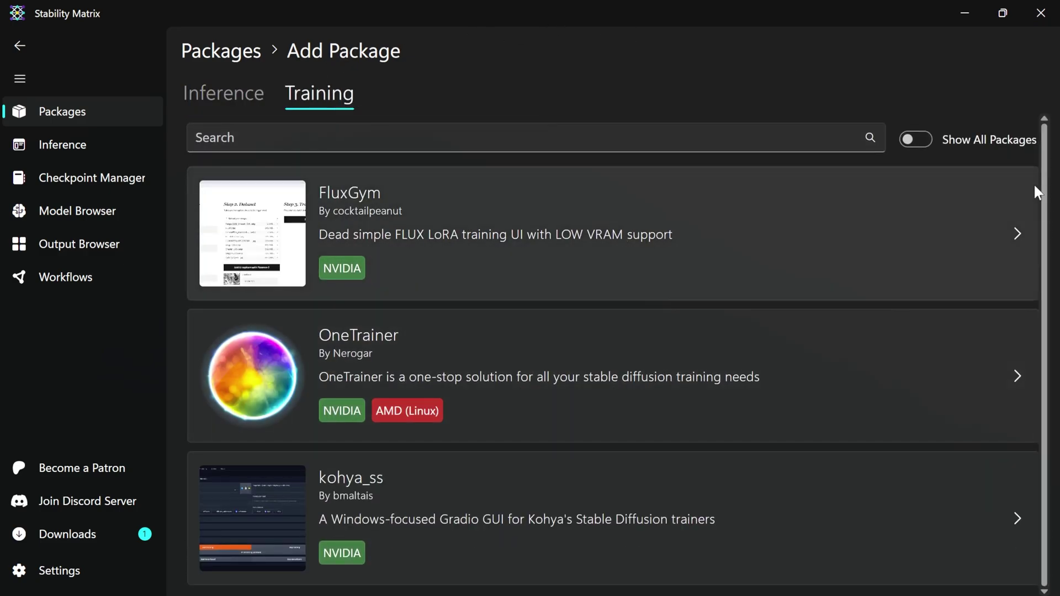
pyautogui.click(225, 93)
pyautogui.click(252, 55)
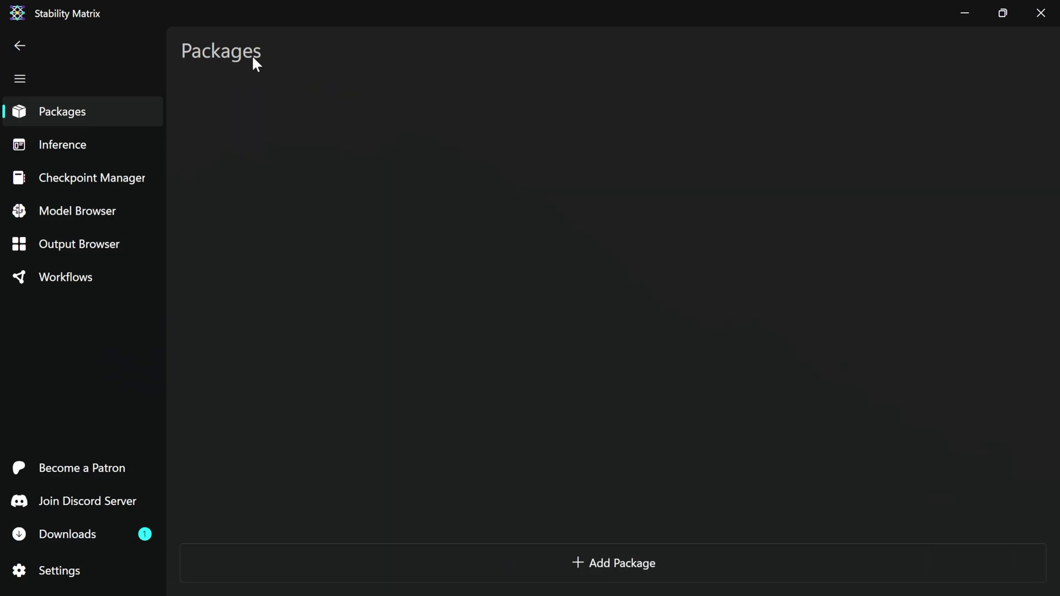
# Open the Inference page and dismiss the prompt syntax and Prompt Amplifier tips.
pyautogui.click(147, 154)
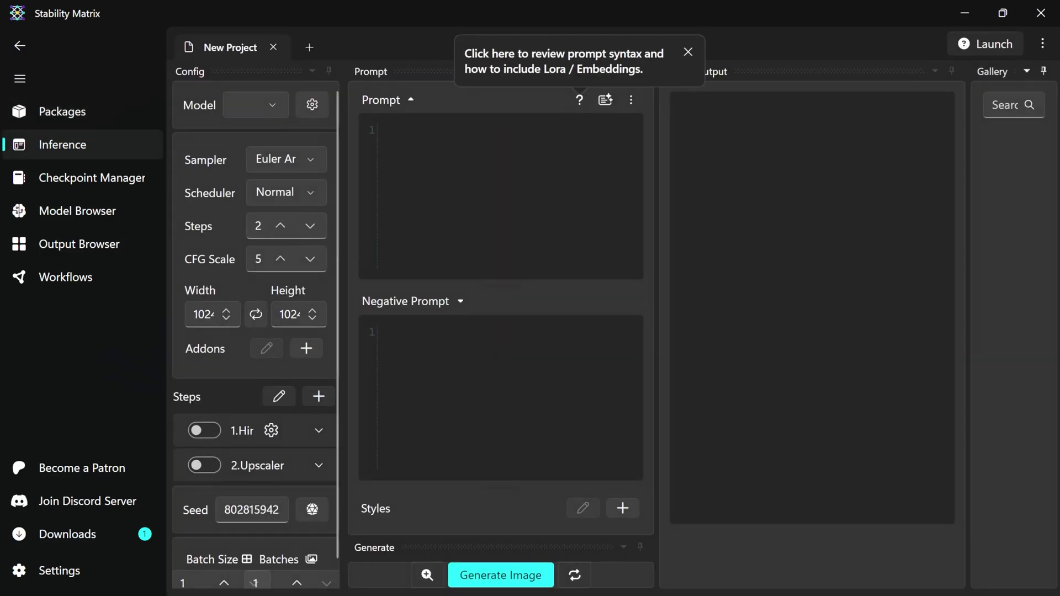
pyautogui.click(689, 52)
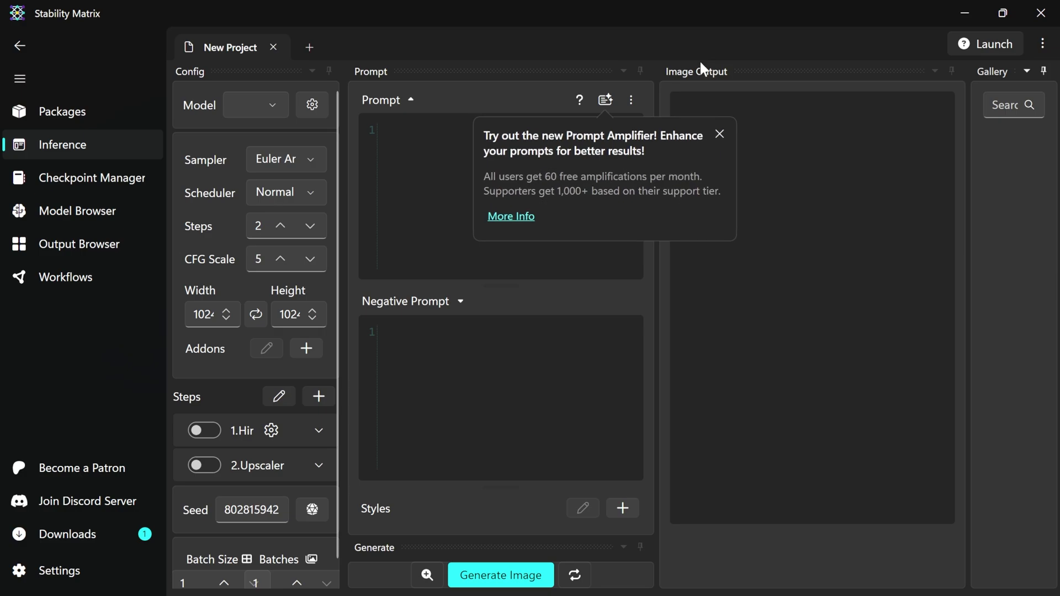
pyautogui.click(719, 136)
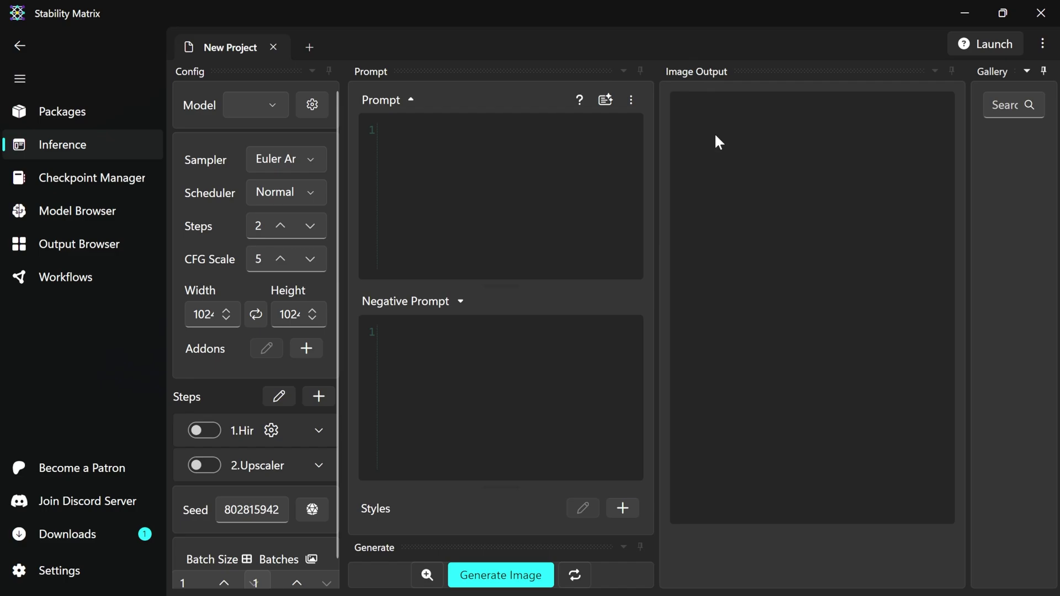
# Open the Checkpoint Manager, dismiss the Folder Reference table and look through the model folder categories.
pyautogui.click(120, 176)
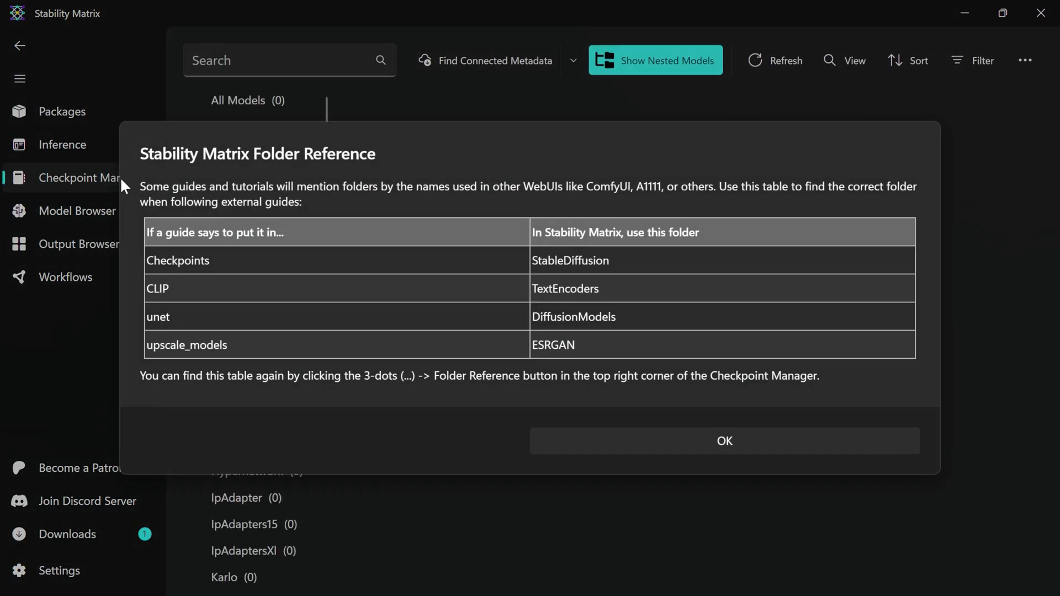
pyautogui.click(680, 444)
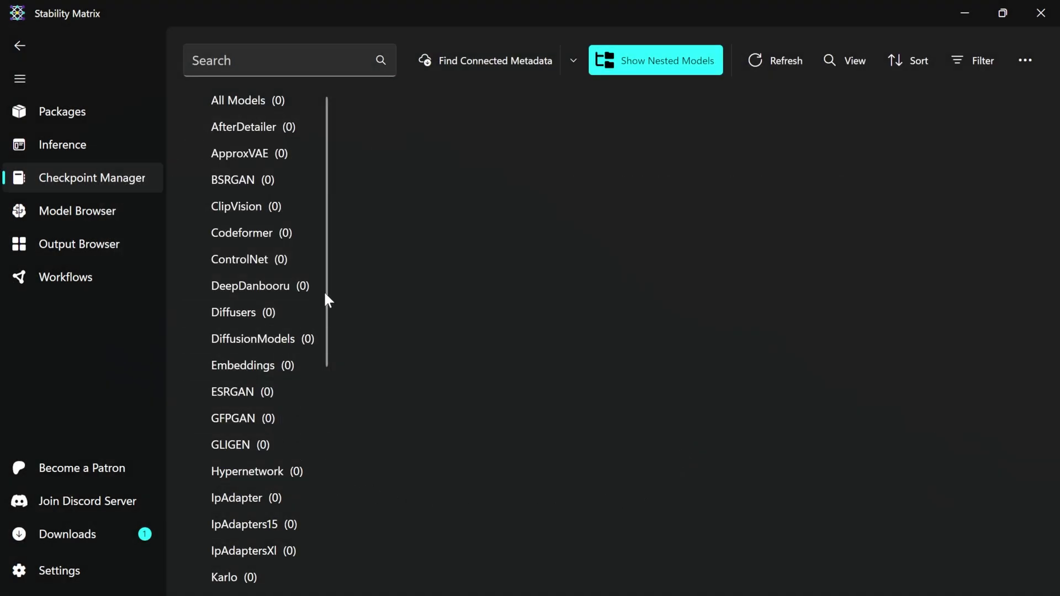
pyautogui.scroll(-1, 327, 297)
pyautogui.moveTo(328, 300)
pyautogui.mouseDown()
pyautogui.moveTo(337, 508)
pyautogui.moveTo(341, 288)
pyautogui.mouseUp()
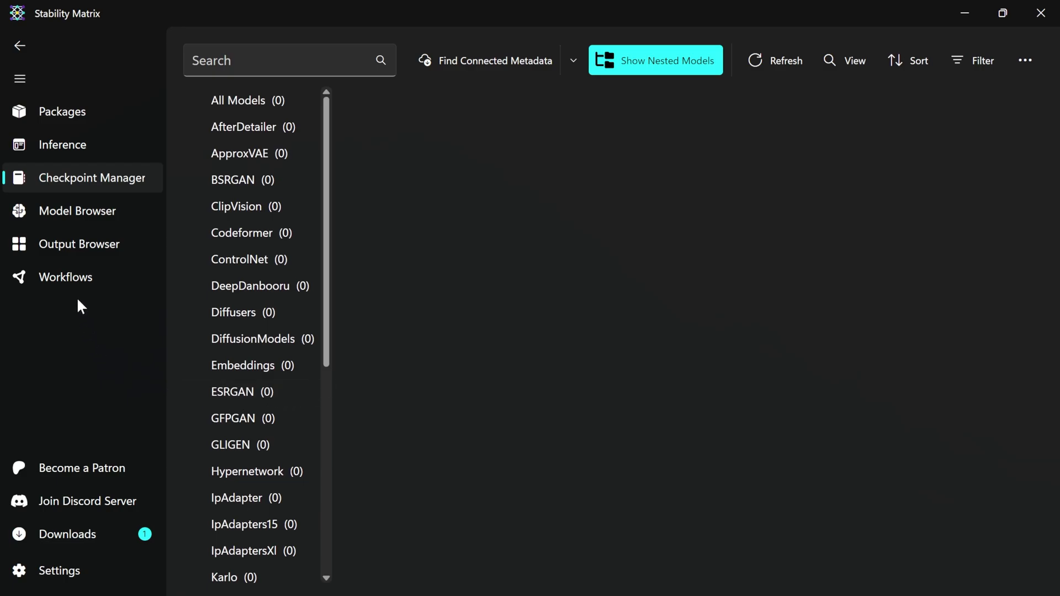
# Open the Model Browser's Hugging Face models and try selecting Stable Diffusion 1.5 and Stable Diffusion XL (Base).
pyautogui.click(121, 214)
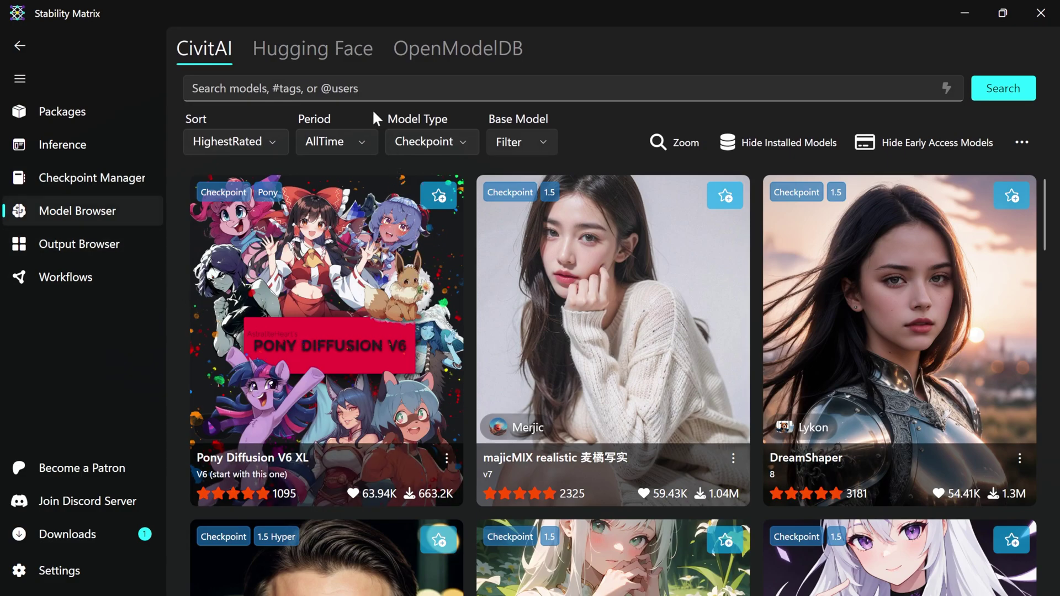
pyautogui.click(338, 58)
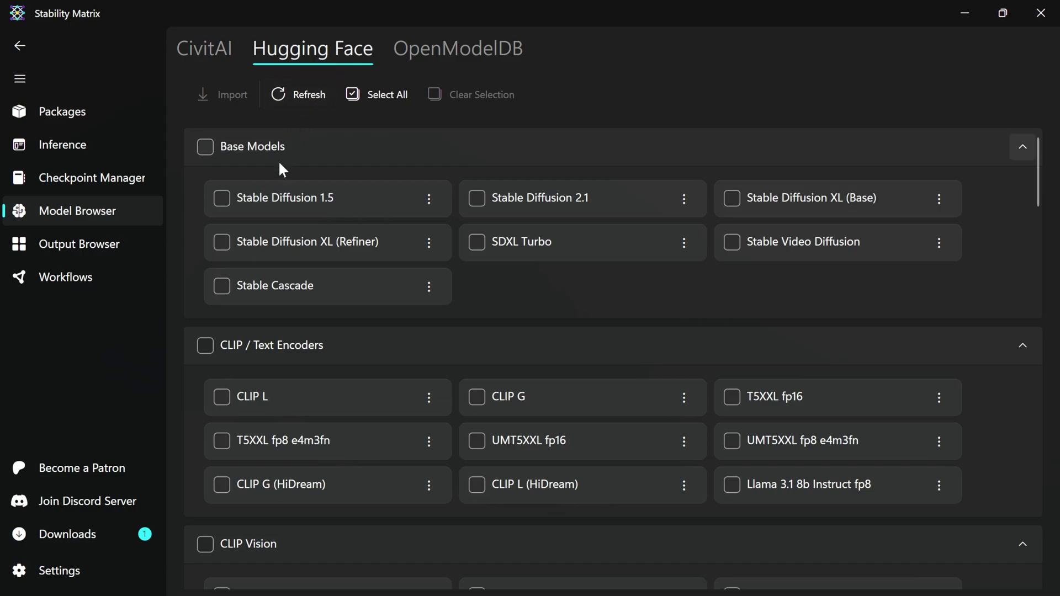
pyautogui.click(319, 207)
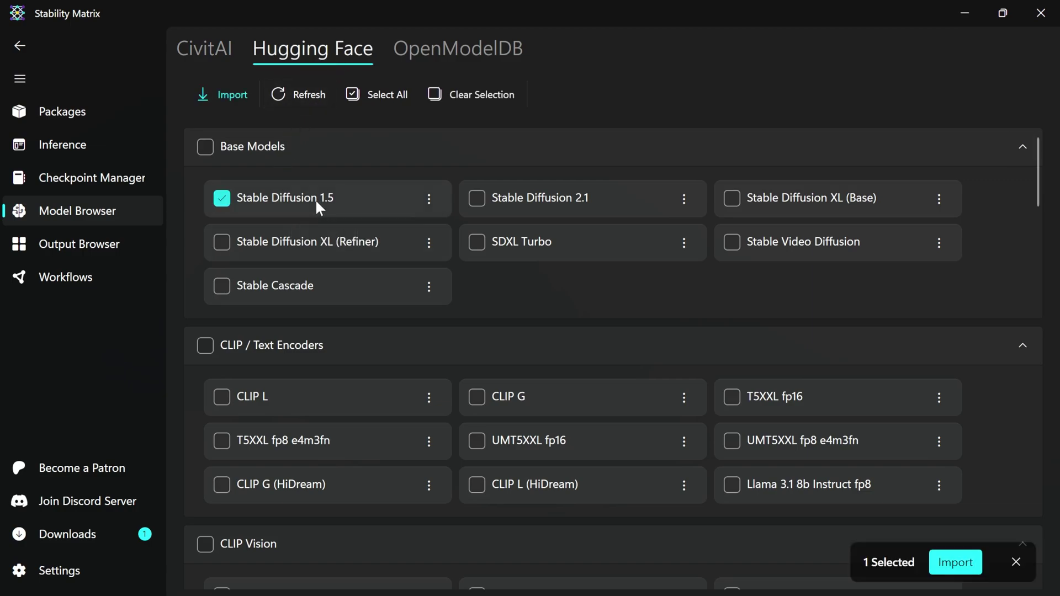
pyautogui.click(839, 199)
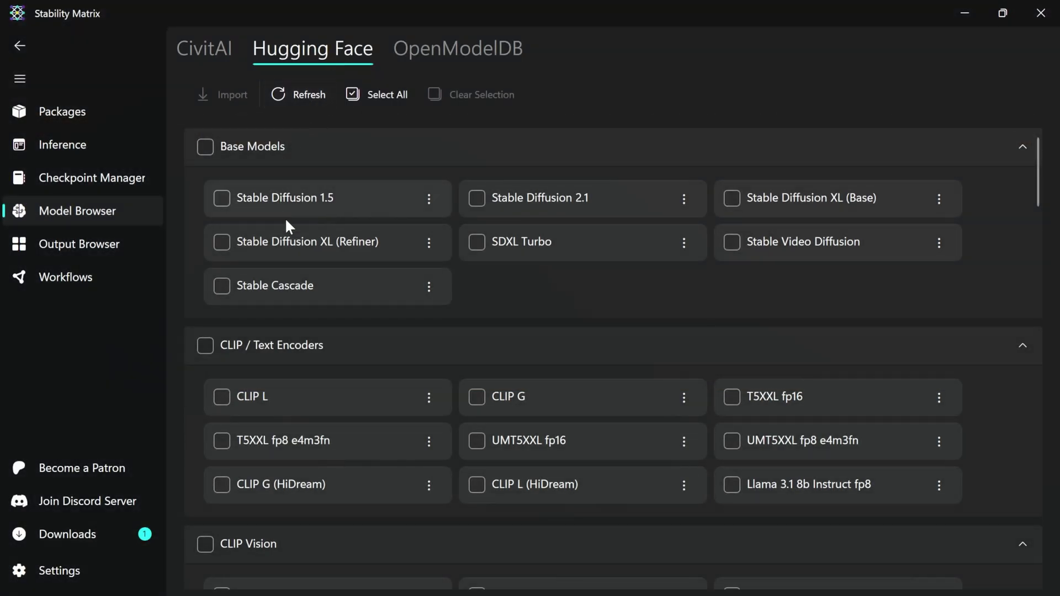
# Select the base models Stable Diffusion 1.5 and Stable Diffusion XL (Base), and deselect Stable Diffusion 1.5 again.
pyautogui.click(316, 198)
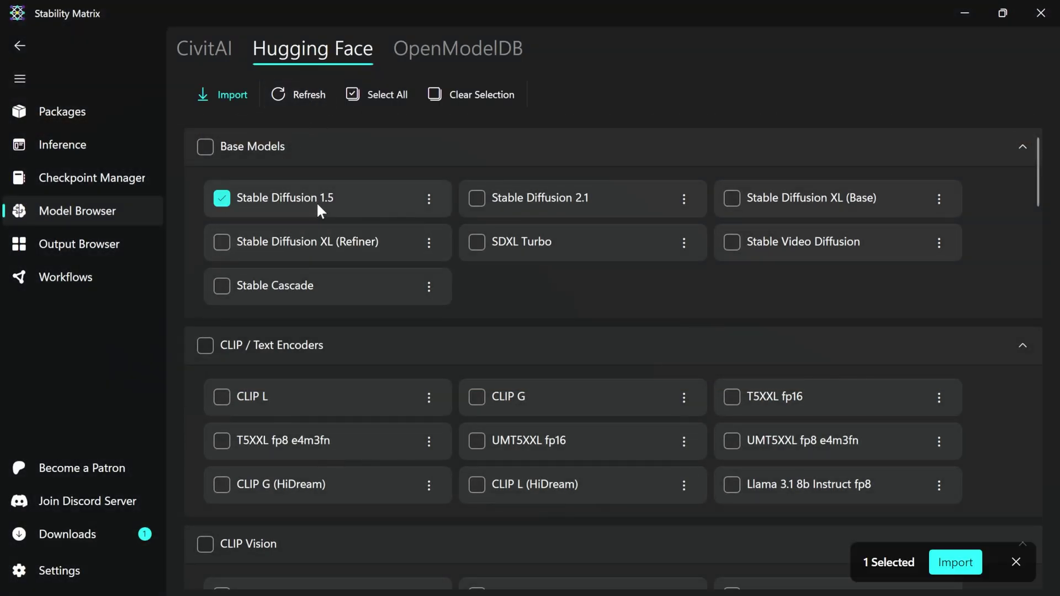
pyautogui.click(840, 199)
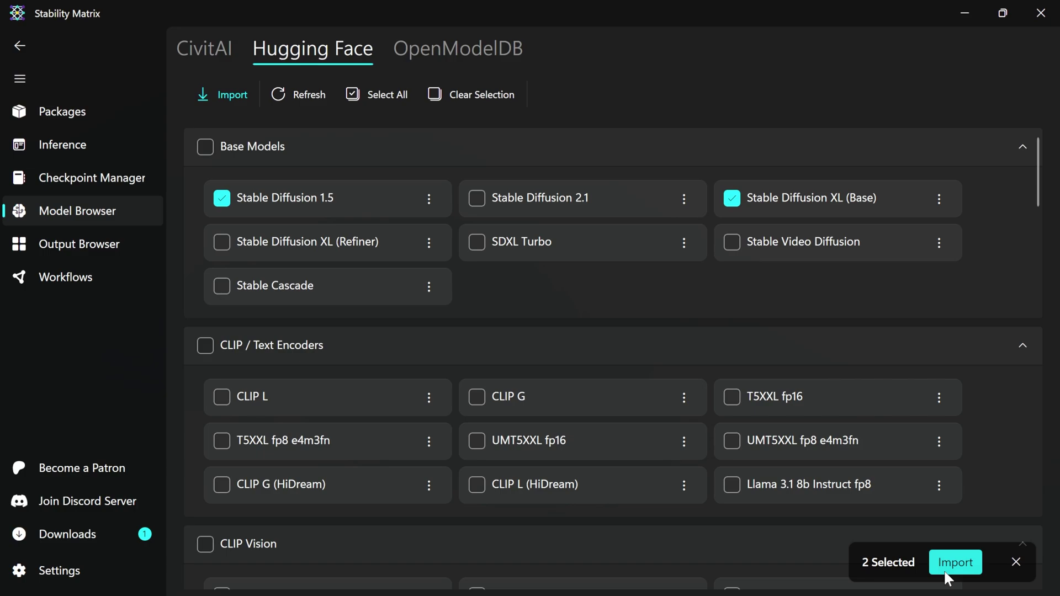
pyautogui.click(370, 208)
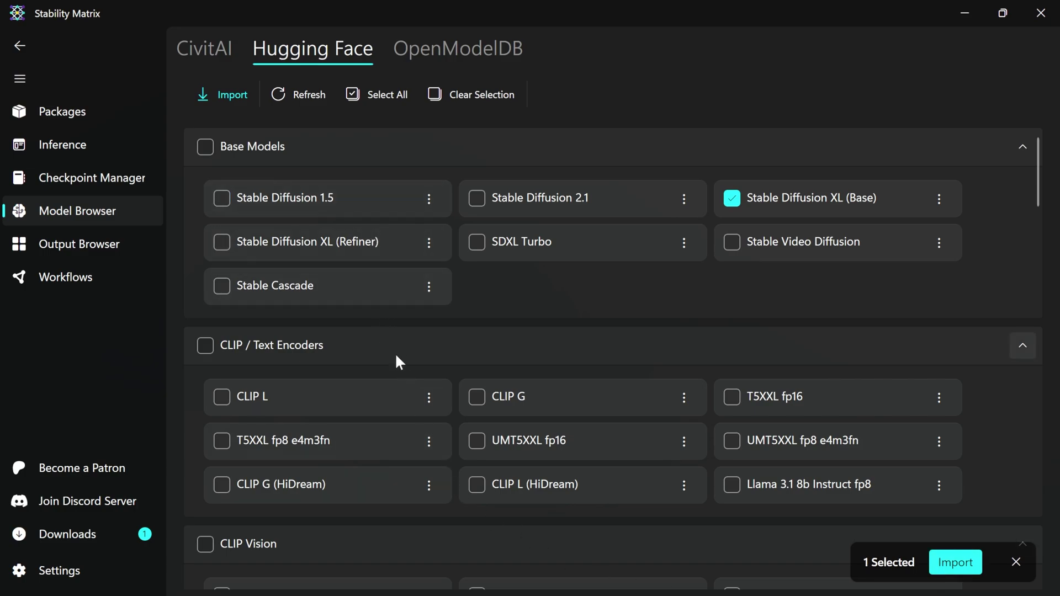
# Import the selected Stable Diffusion XL (Base) model from Hugging Face and check its progress in the downloads list.
pyautogui.click(944, 575)
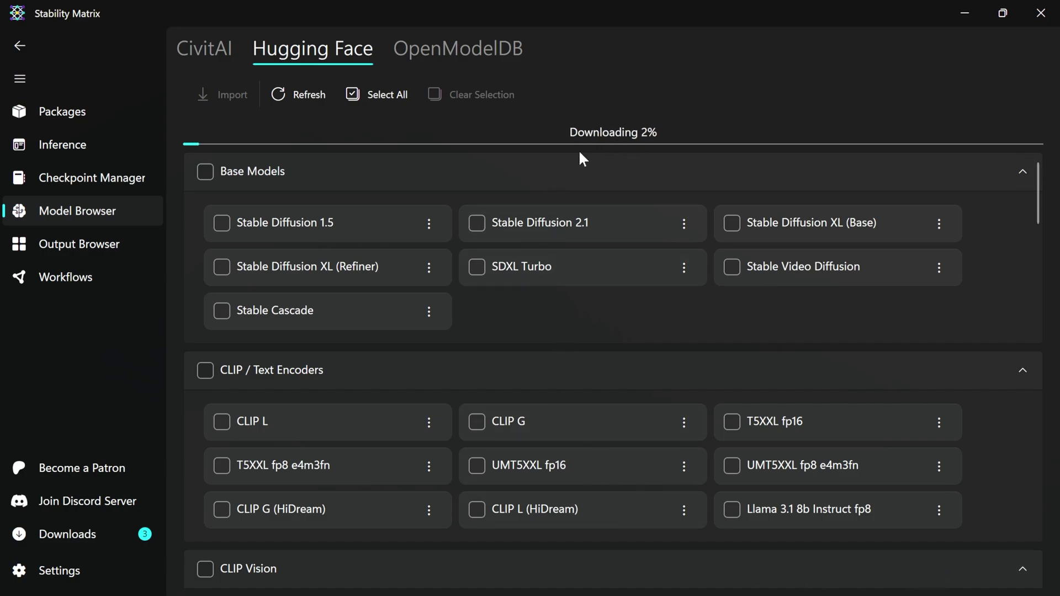
pyautogui.click(110, 531)
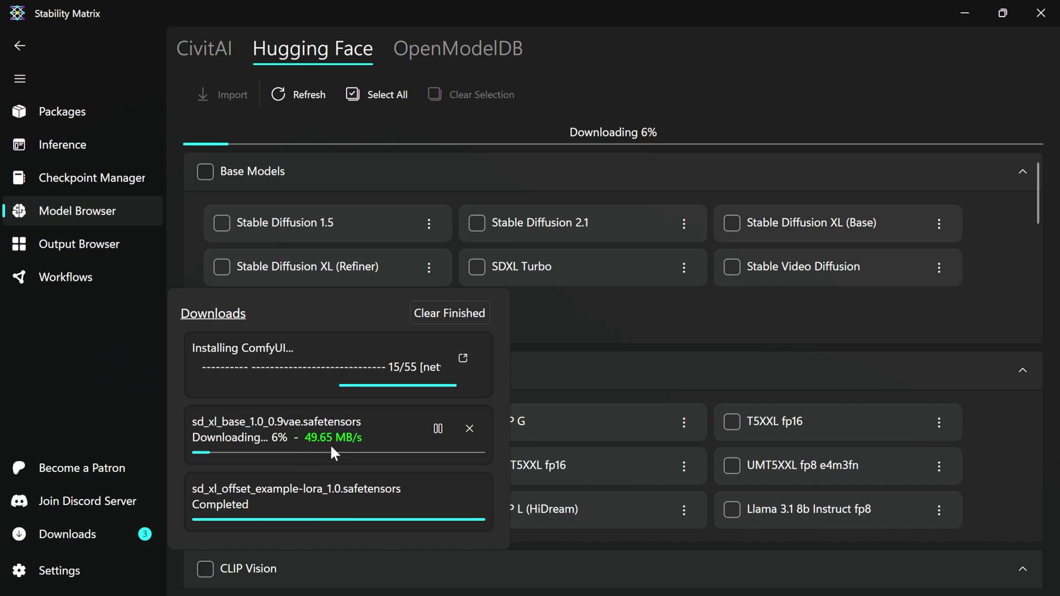
pyautogui.click(95, 529)
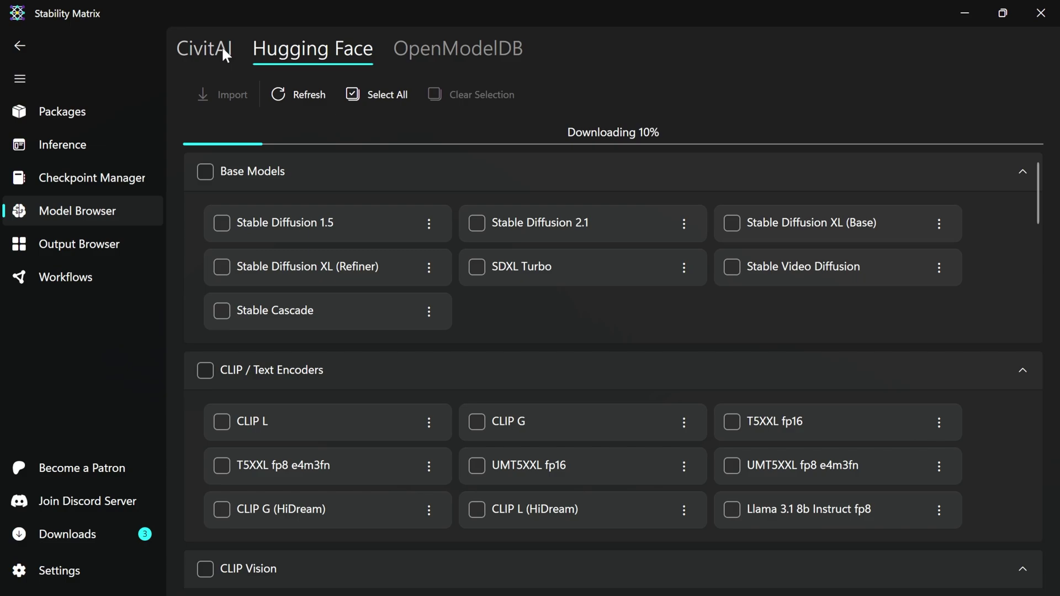
# Switch the Model Browser to CivitAI, look through the model types and keep Checkpoint.
pyautogui.click(222, 49)
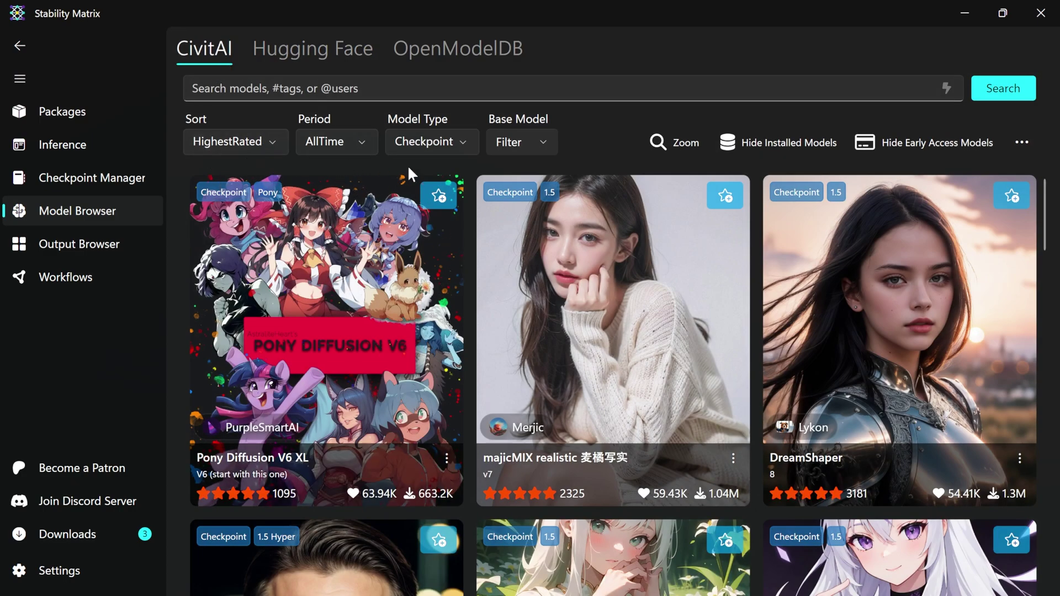
pyautogui.click(422, 145)
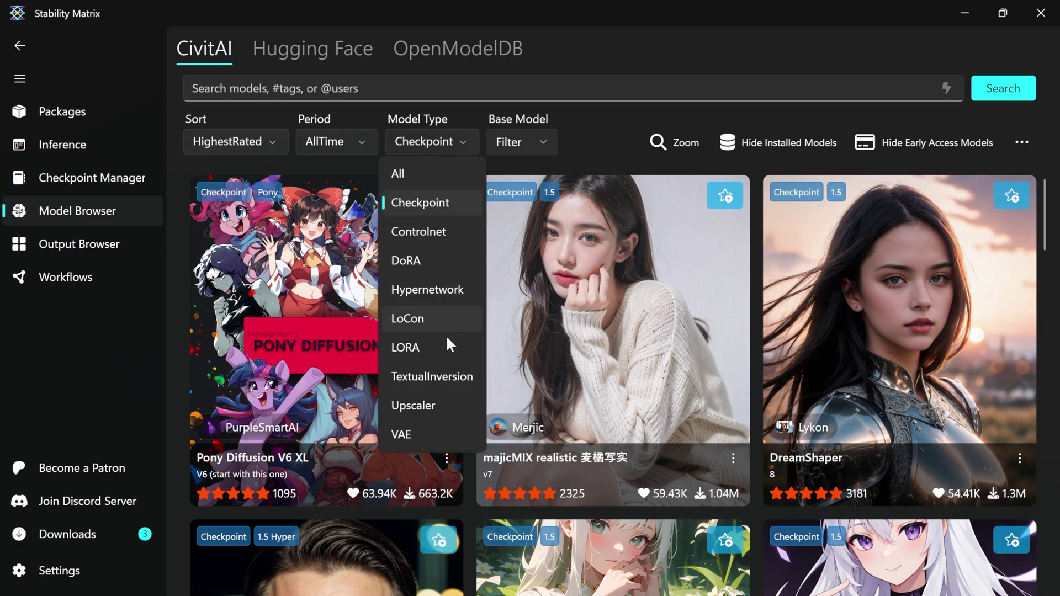
pyautogui.click(454, 208)
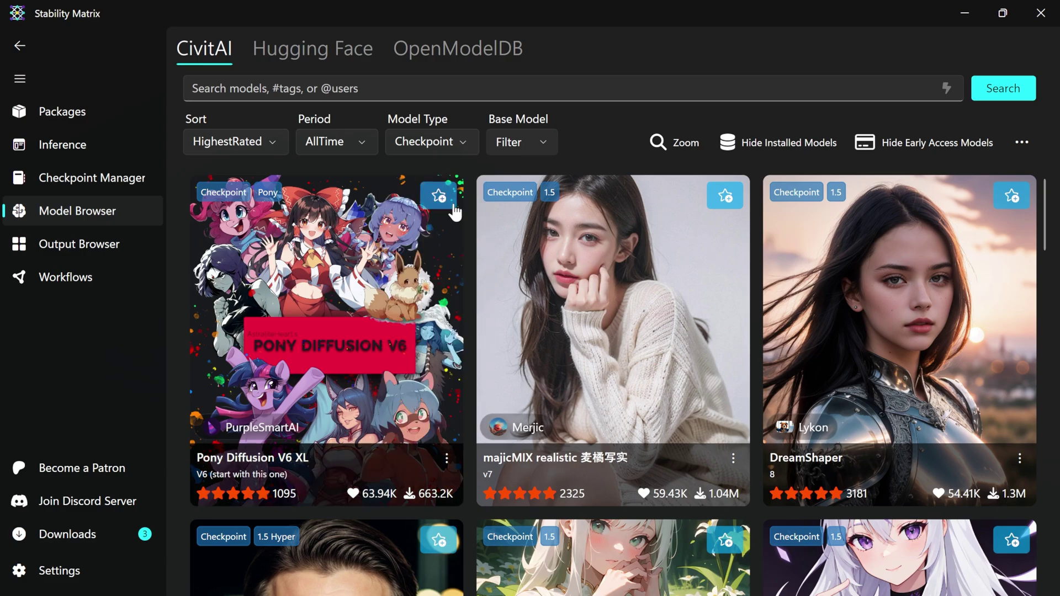
# Try filtering the CivitAI checkpoints by the base models SD 1.5 and SDXL 1.0, and clear both filters again.
pyautogui.click(545, 153)
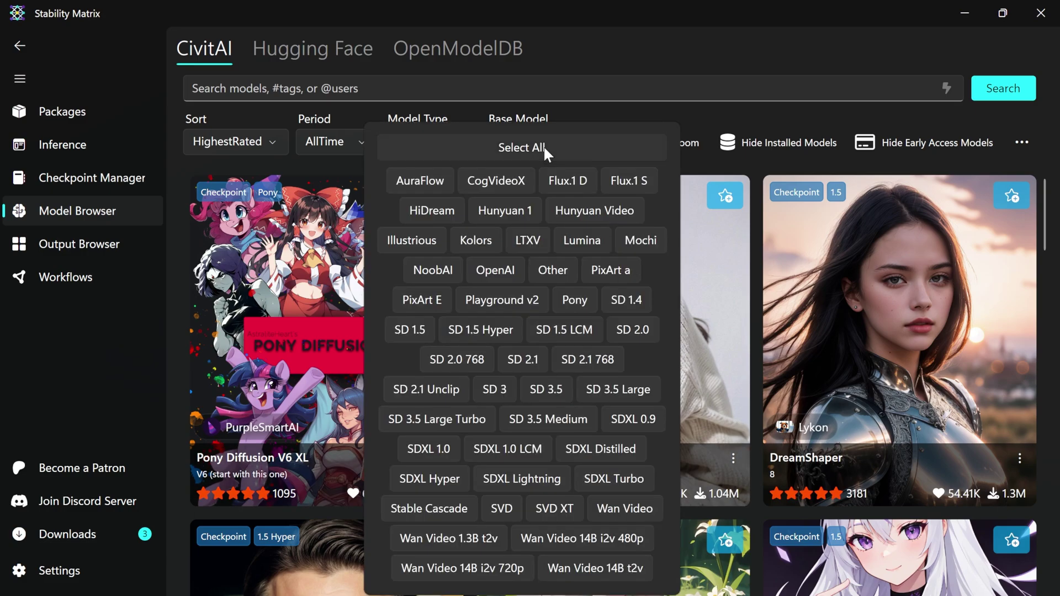
pyautogui.click(415, 329)
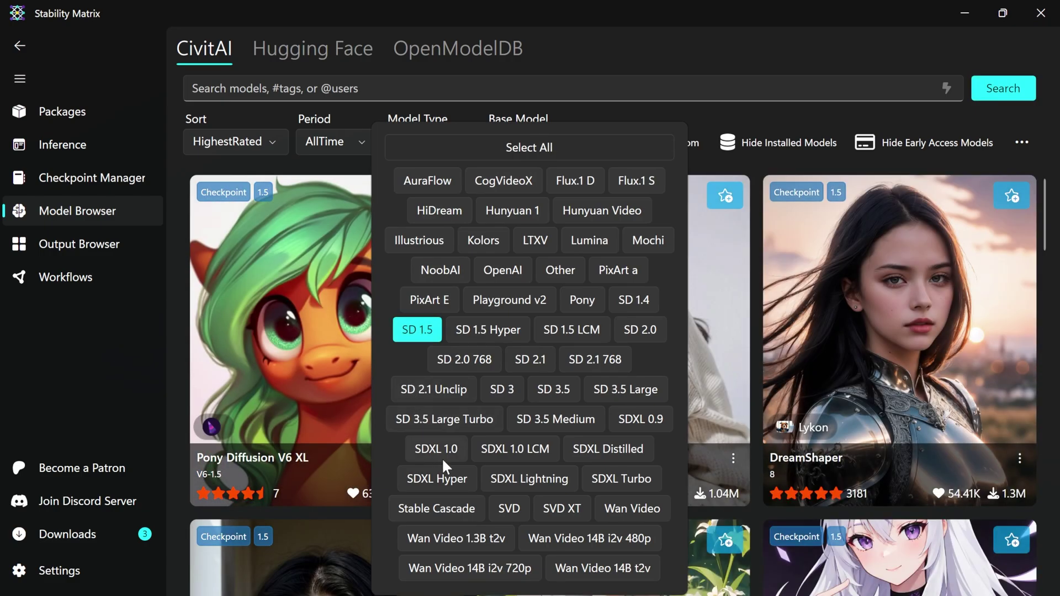
pyautogui.click(463, 449)
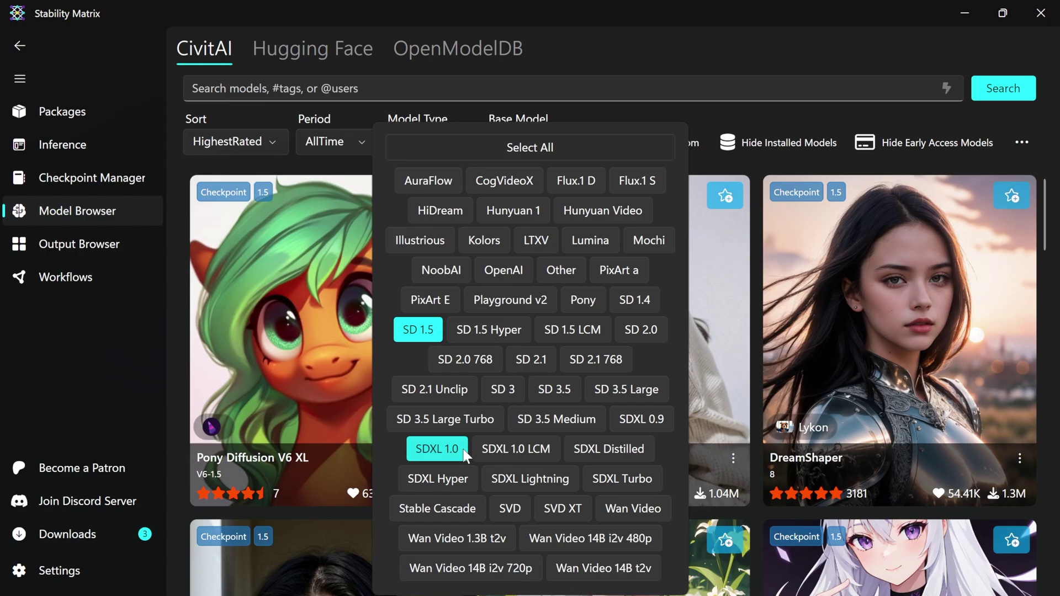
pyautogui.click(424, 331)
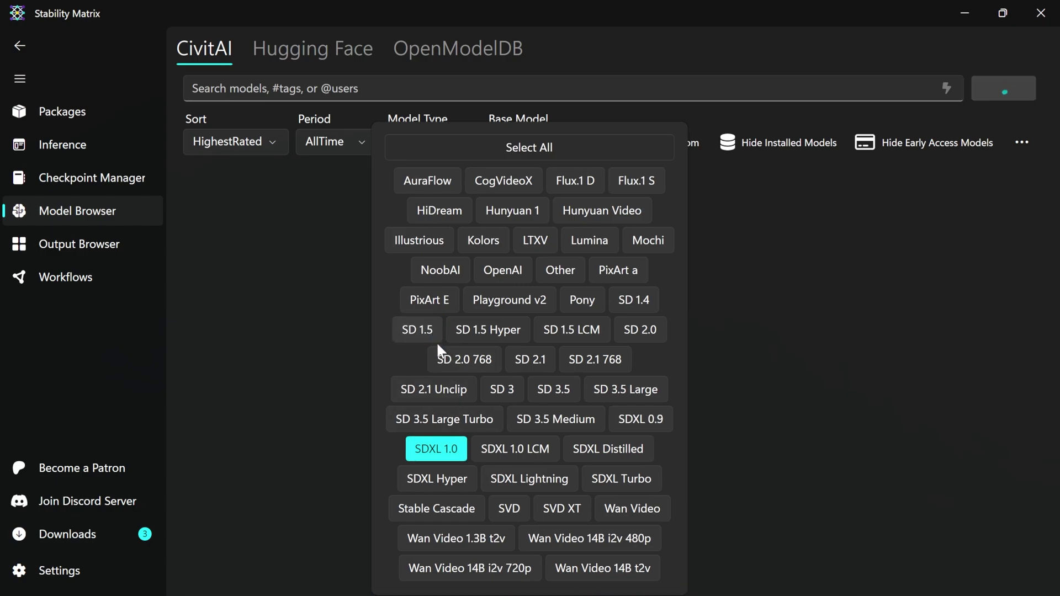
pyautogui.click(462, 450)
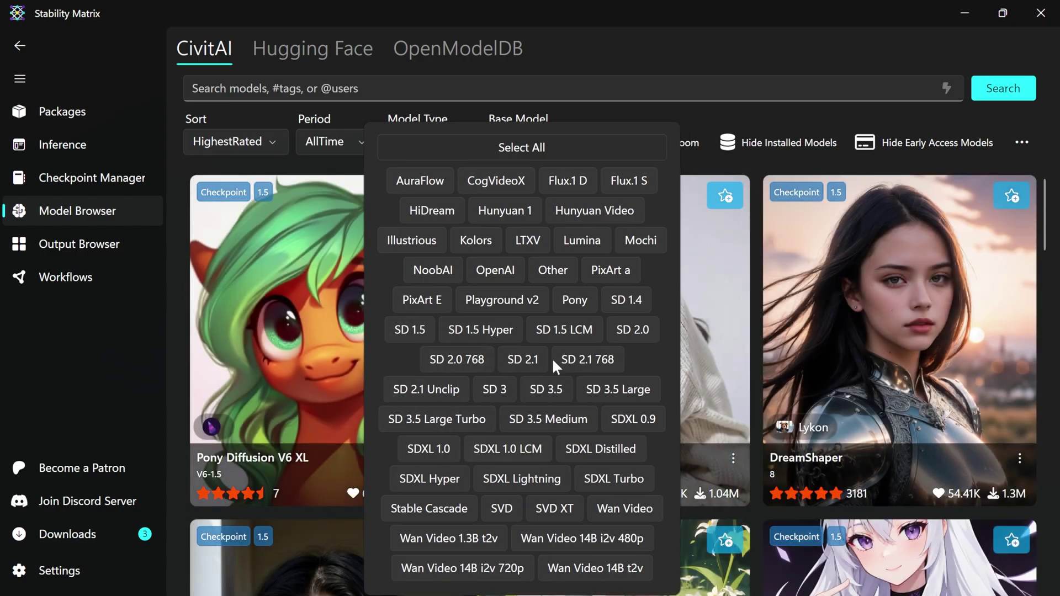
pyautogui.click(681, 96)
# Search the CivitAI checkpoints for "Dreamshaper" and view the versions offered for the DreamShaper model.
pyautogui.click(192, 88)
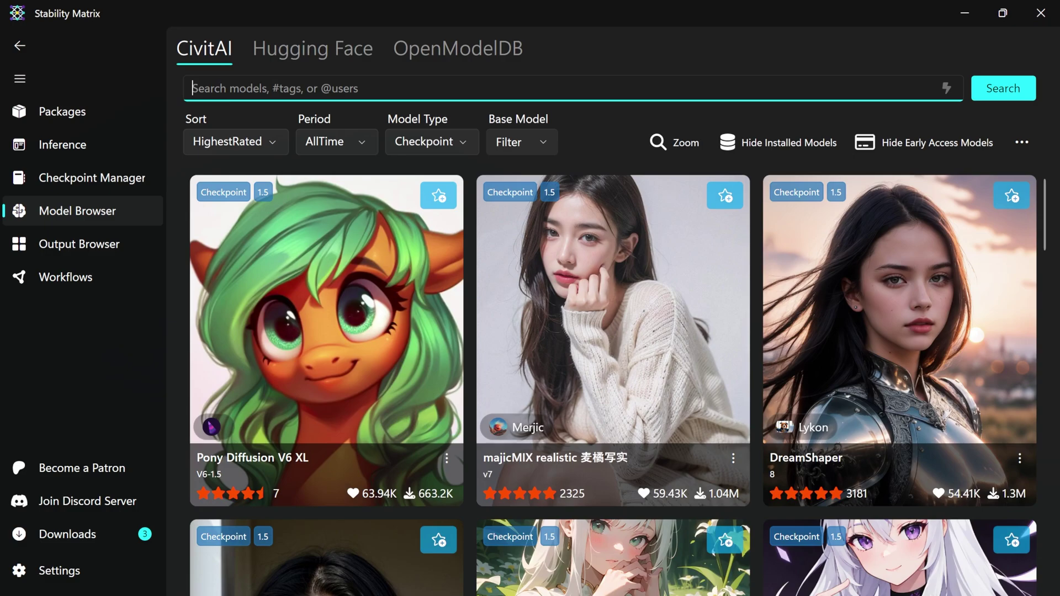
pyautogui.write('Dreamsh')
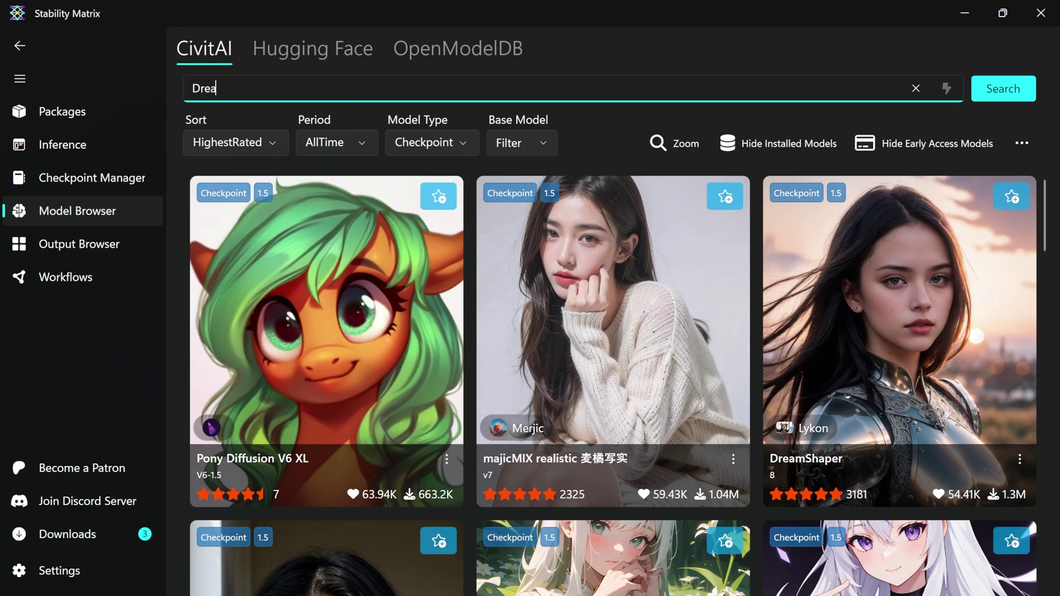
pyautogui.write('aper')
pyautogui.press('Return')
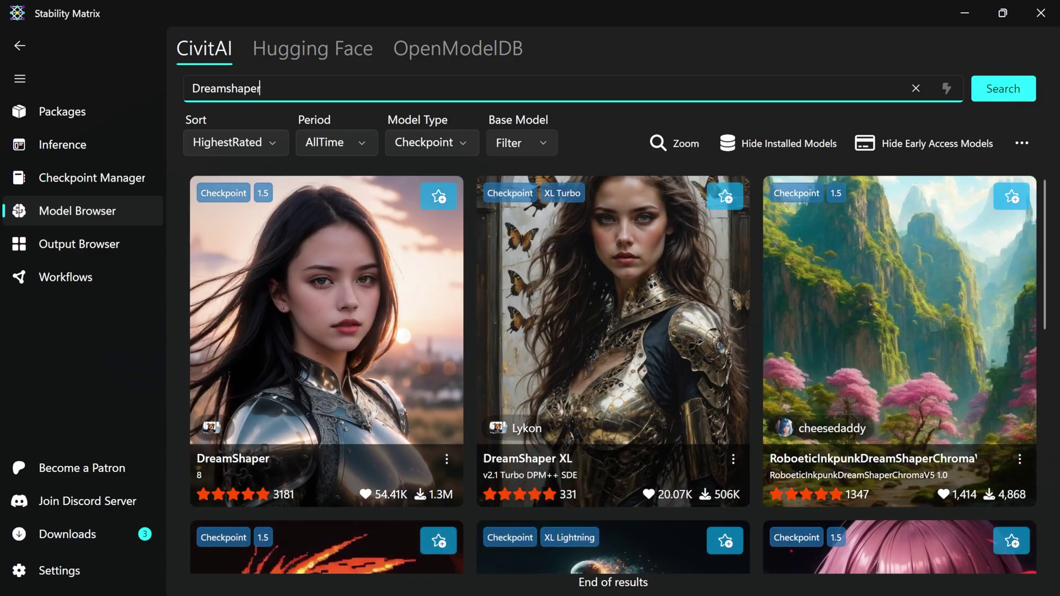
pyautogui.click(451, 396)
pyautogui.scroll(-3, 607, 221)
pyautogui.scroll(3, 552, 276)
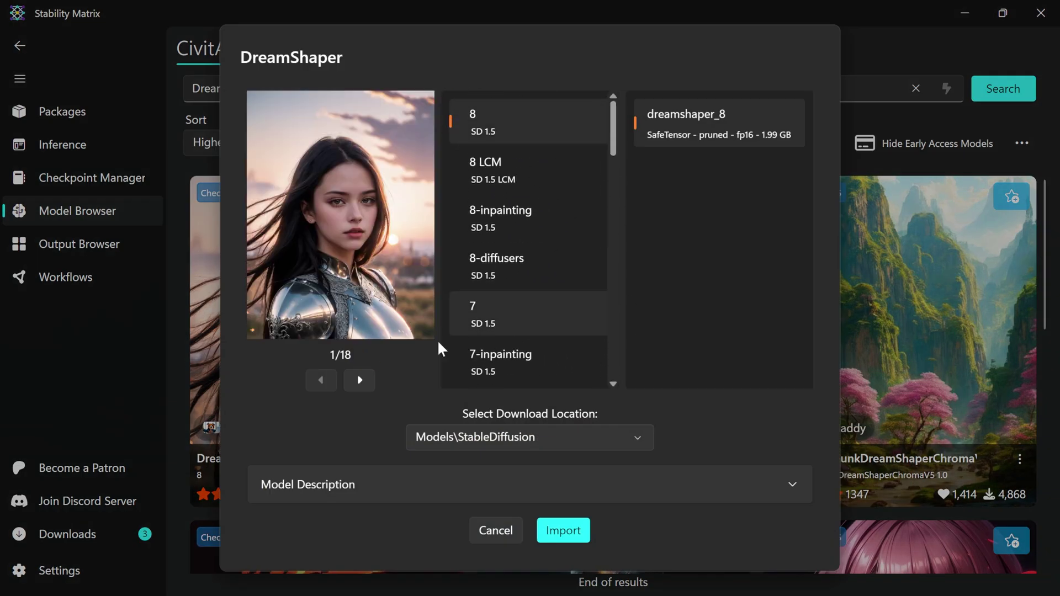
# Close the DreamShaper details, search for "Juggernaut" and view the Juggernaut XL versions without importing any.
pyautogui.press('Escape')
pyautogui.hotkey('ctrl', 'a')
pyautogui.write('Juggernaut')
pyautogui.press('Return')
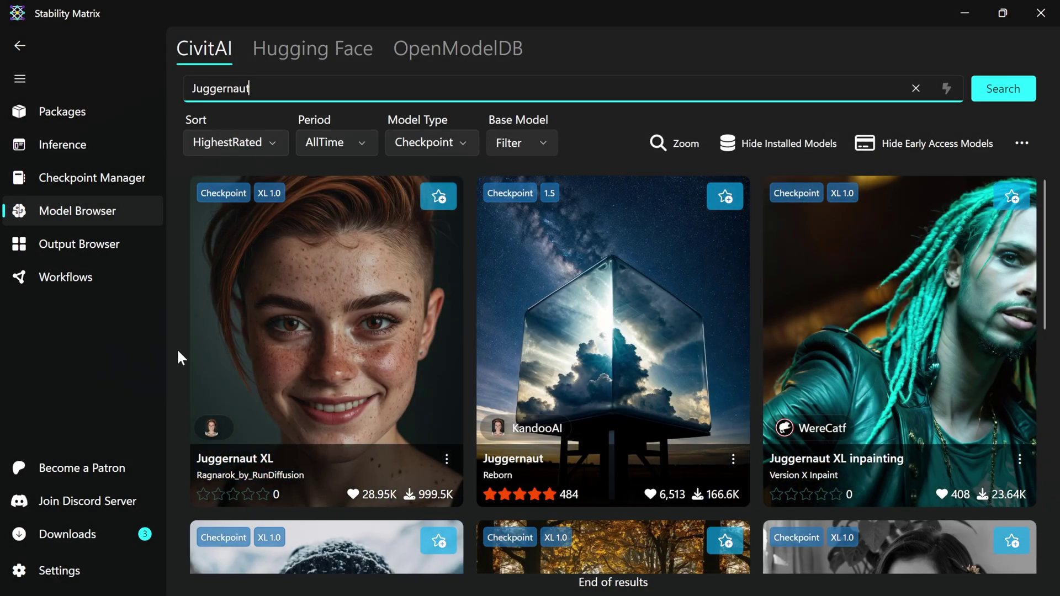
pyautogui.click(276, 331)
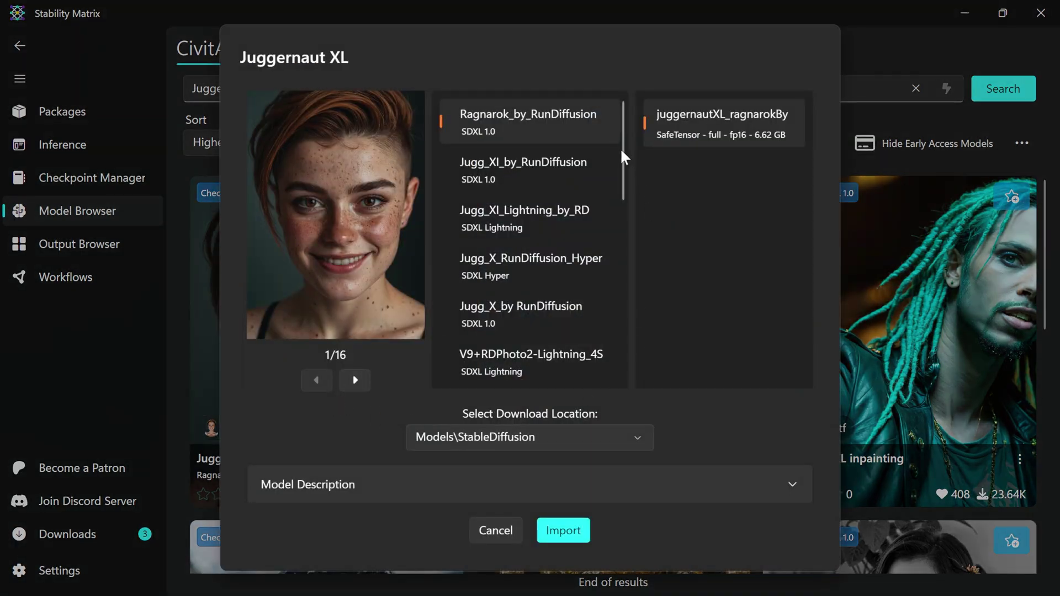
pyautogui.moveTo(623, 156); pyautogui.dragTo(626, 131)
pyautogui.click(507, 532)
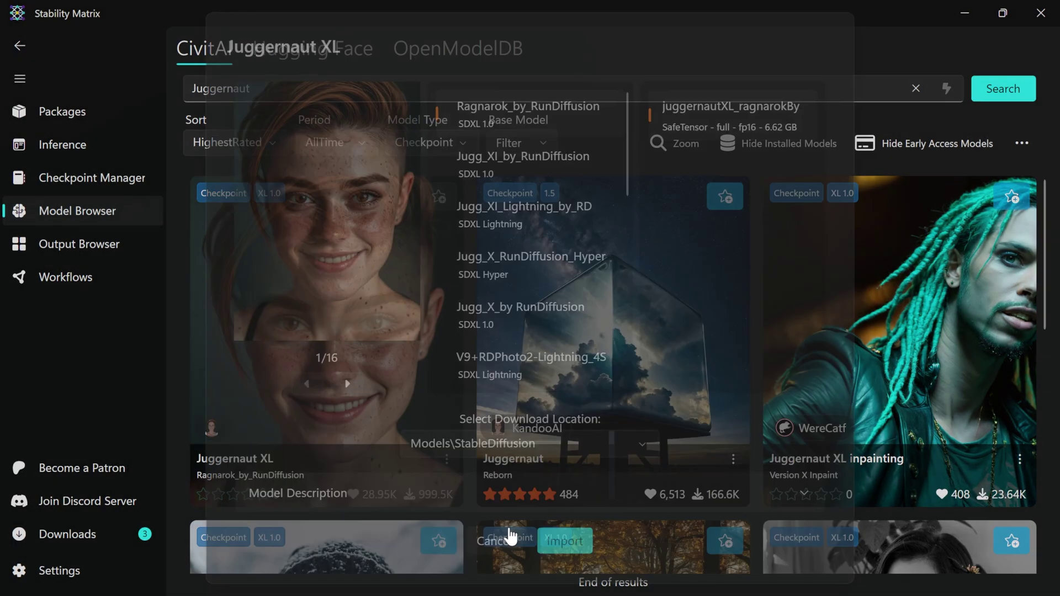
# Search the CivitAI checkpoints for "ZavyChromaXL" and open the details of that model.
pyautogui.click(179, 78)
pyautogui.hotkey('ctrl', 'a')
pyautogui.write('ZavyChromaXL')
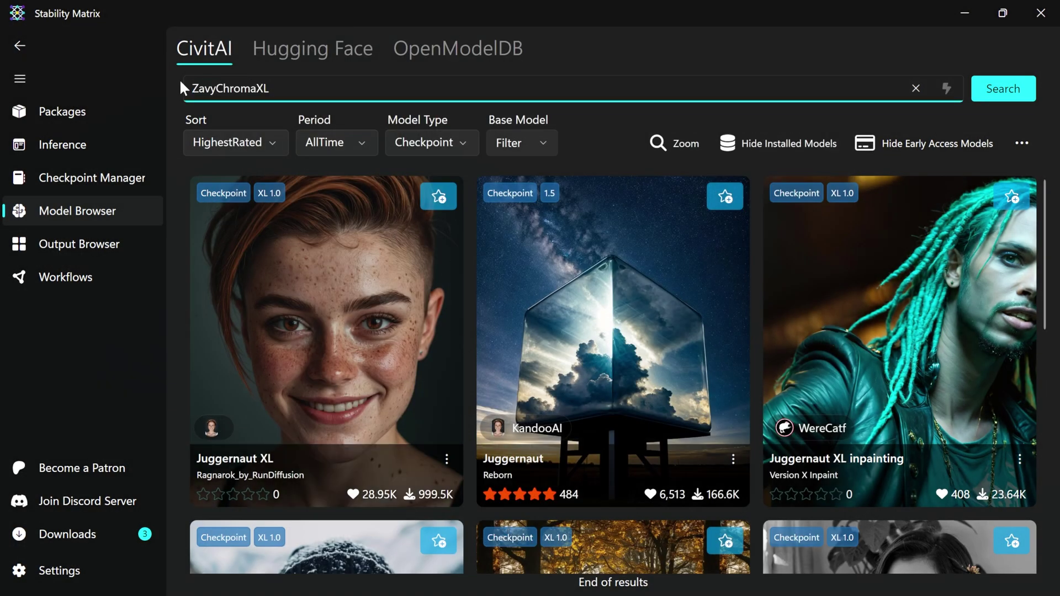
pyautogui.press('Return')
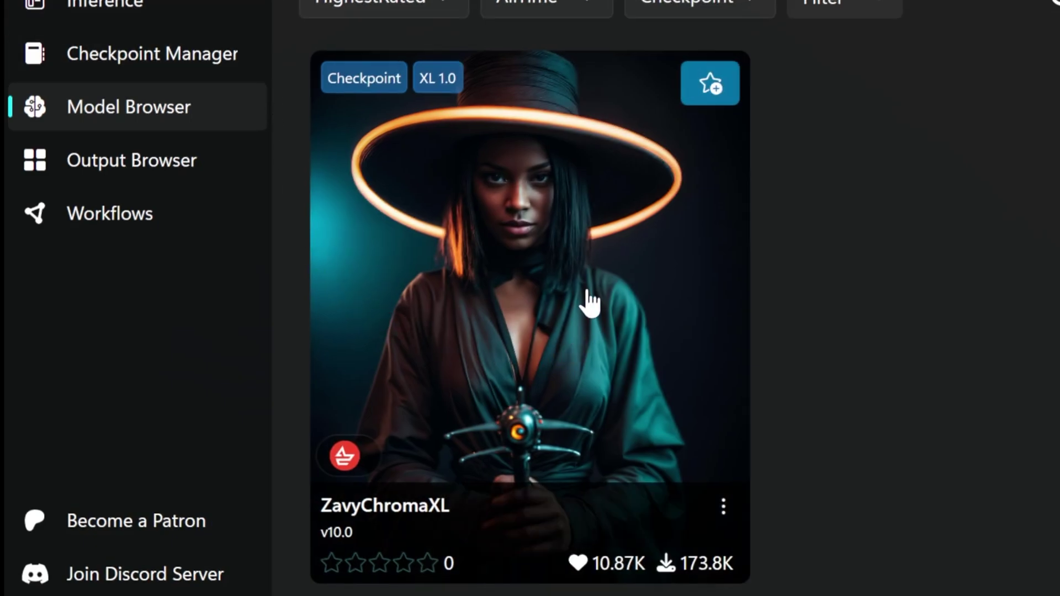
pyautogui.click(590, 303)
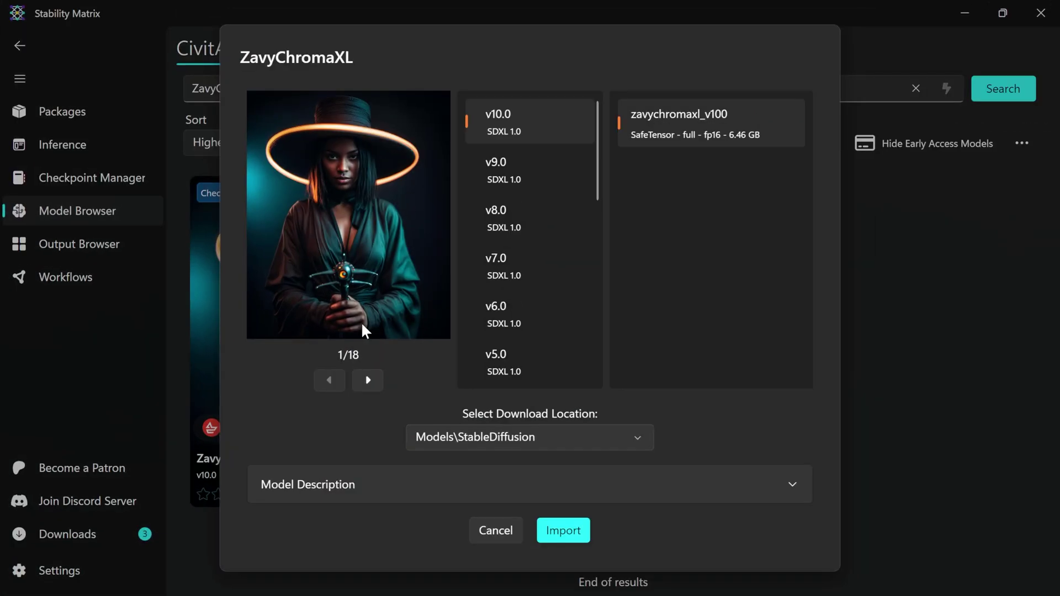
# Try ZavyChromaXL version v6.0 and keep Models\StableDiffusion as the download location.
pyautogui.moveTo(601, 176)
pyautogui.mouseDown()
pyautogui.moveTo(611, 256)
pyautogui.moveTo(602, 354)
pyautogui.moveTo(599, 154)
pyautogui.mouseUp()
pyautogui.click(531, 313)
pyautogui.click(440, 448)
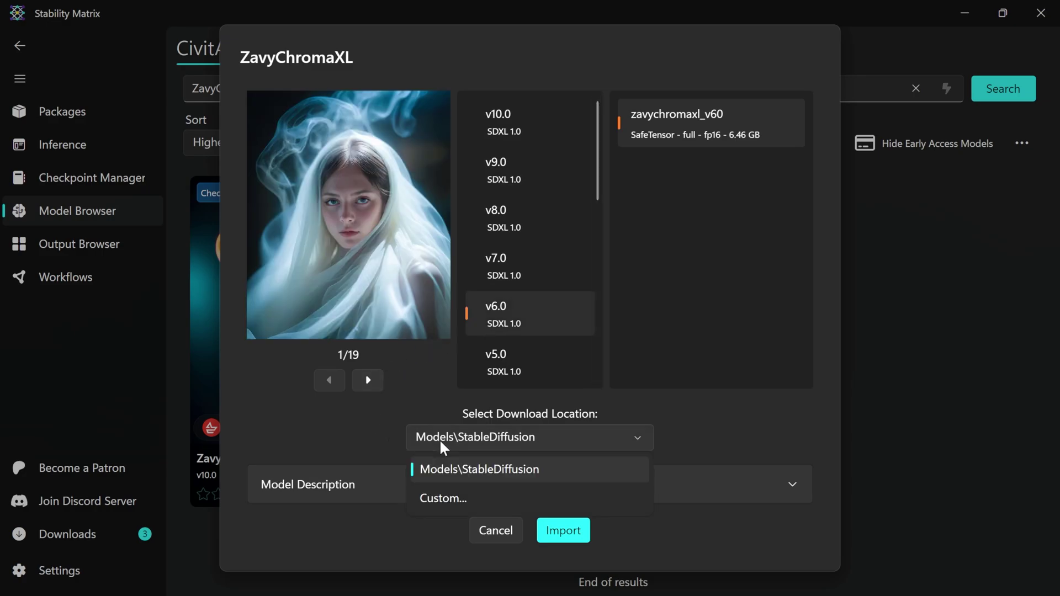
pyautogui.click(450, 470)
# Expand ZavyChromaXL's model description, read through to its recommended settings and collapse it again.
pyautogui.click(793, 484)
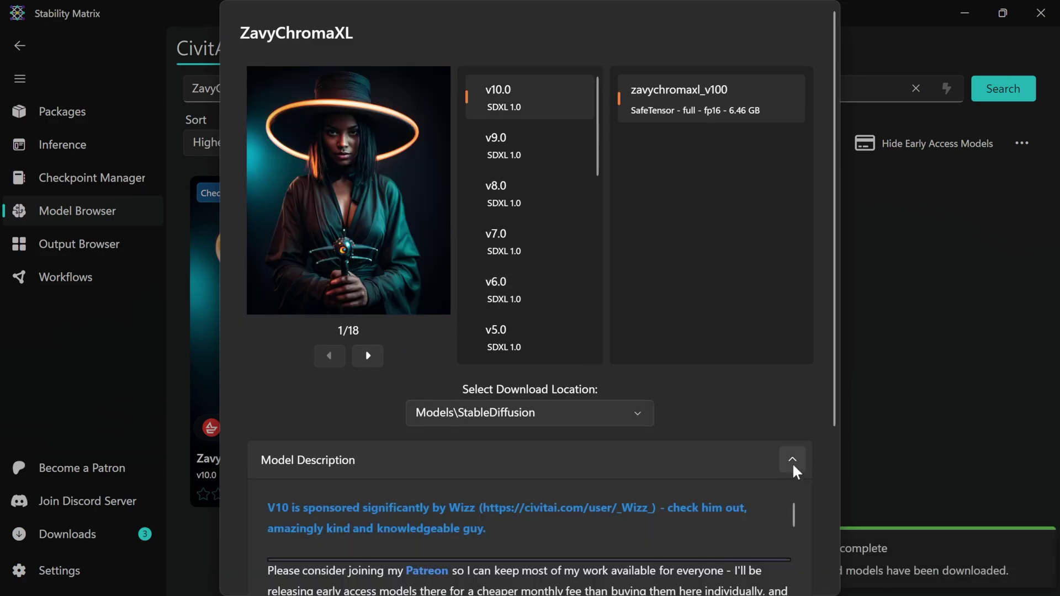
pyautogui.moveTo(794, 515); pyautogui.dragTo(793, 585)
pyautogui.scroll(-10, 778, 561)
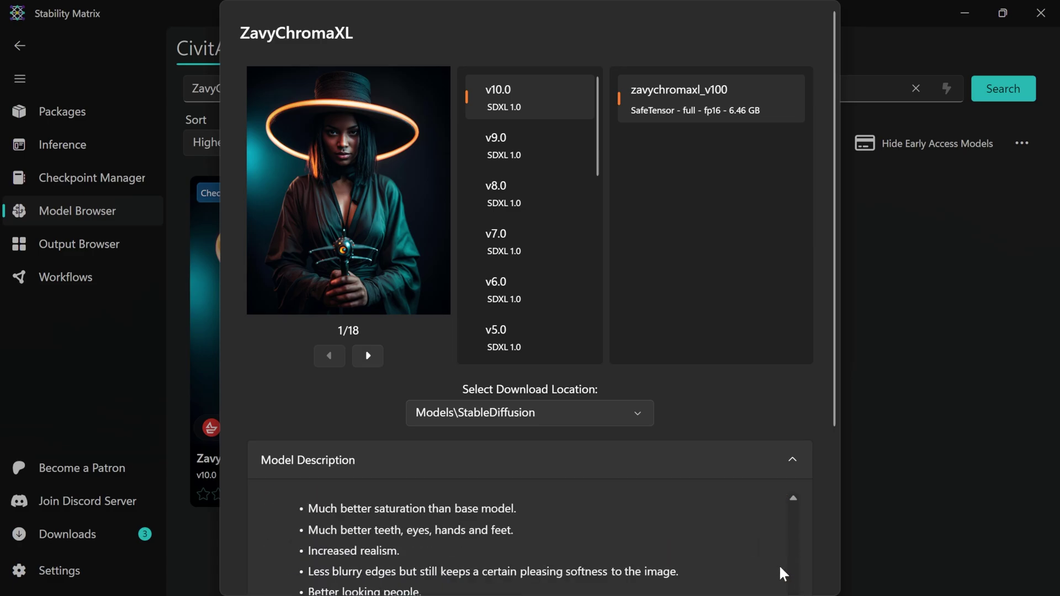
pyautogui.scroll(-6, 776, 557)
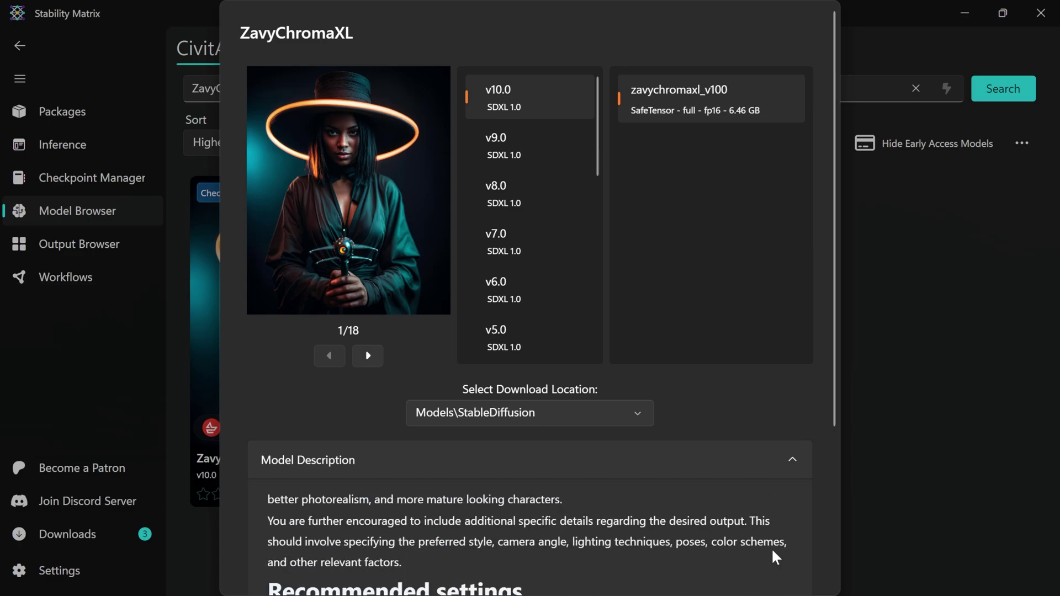
pyautogui.scroll(-3, 528, 544)
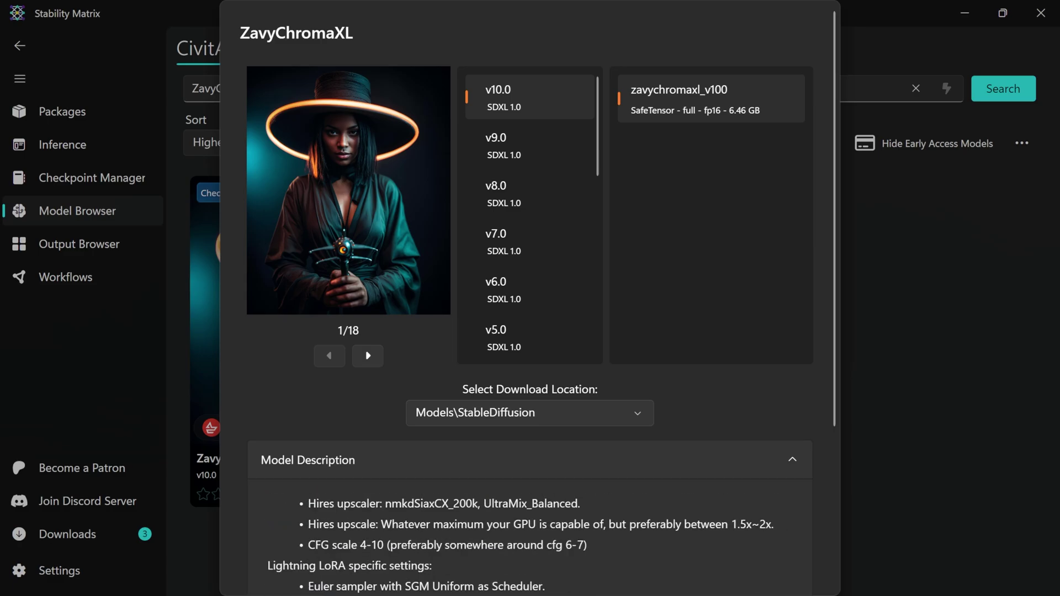
pyautogui.scroll(2, 764, 528)
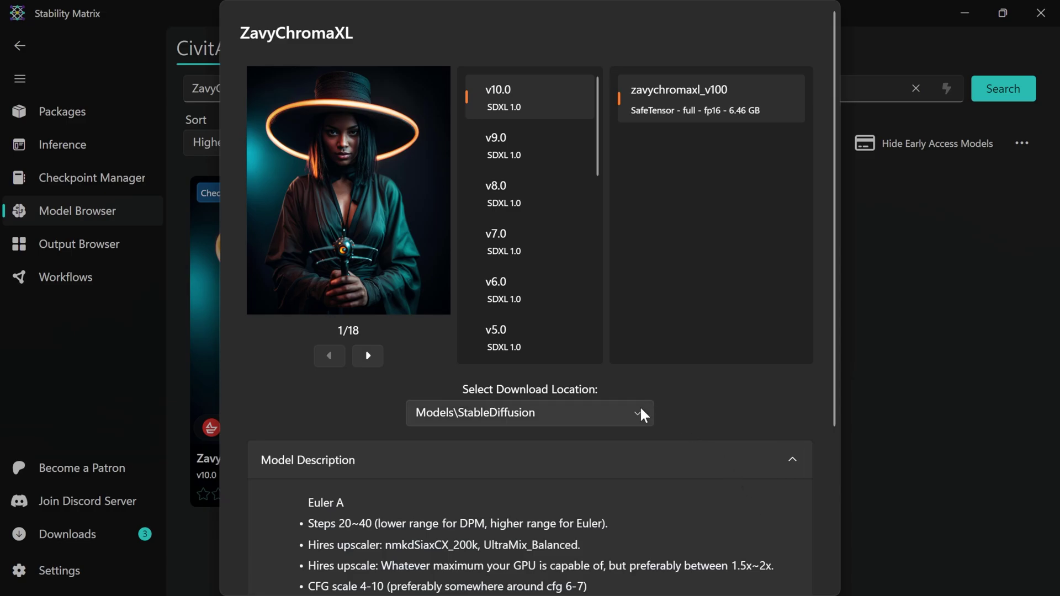
pyautogui.click(787, 460)
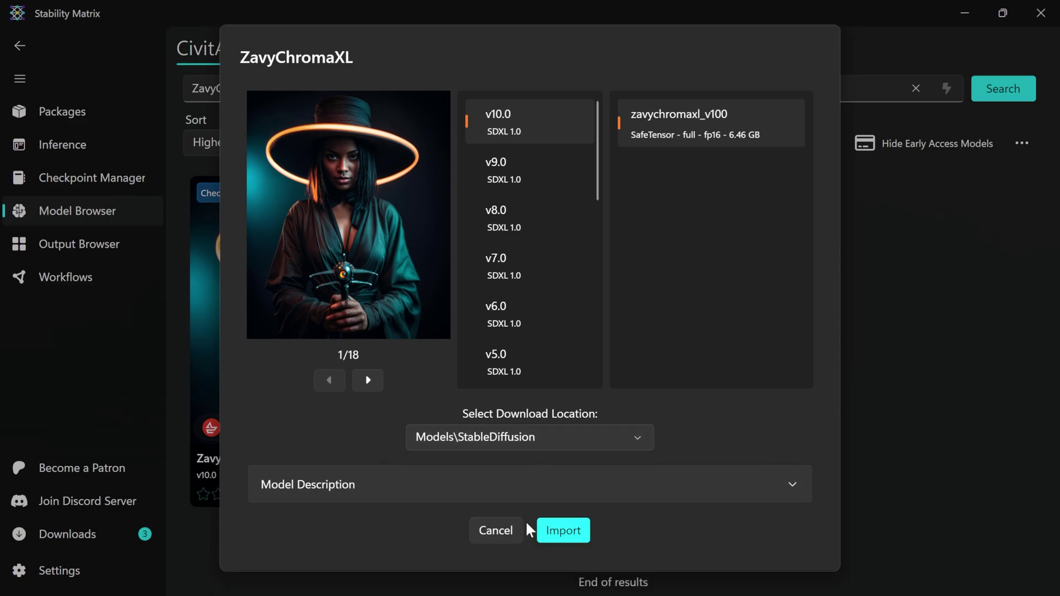
# Import ZavyChromaXL v10.0 into Models\StableDiffusion and check its progress in the downloads list.
pyautogui.click(584, 537)
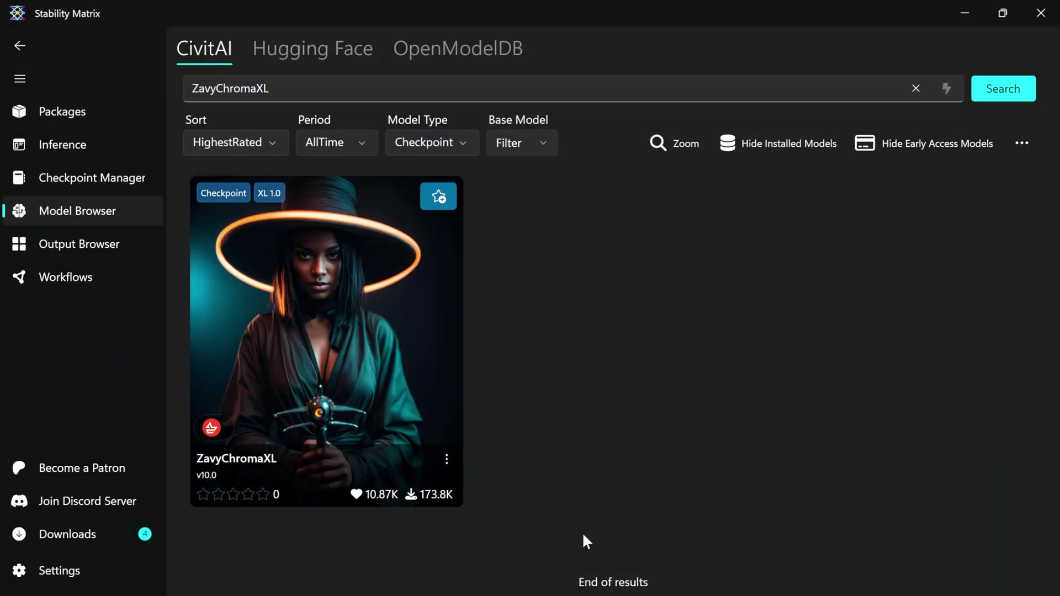
pyautogui.click(97, 537)
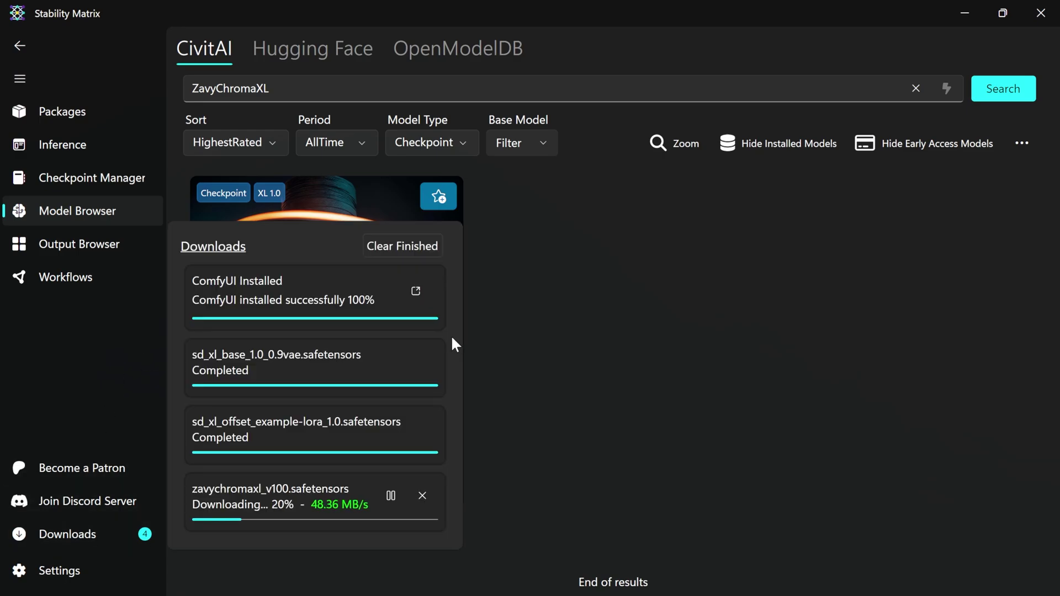
pyautogui.click(112, 373)
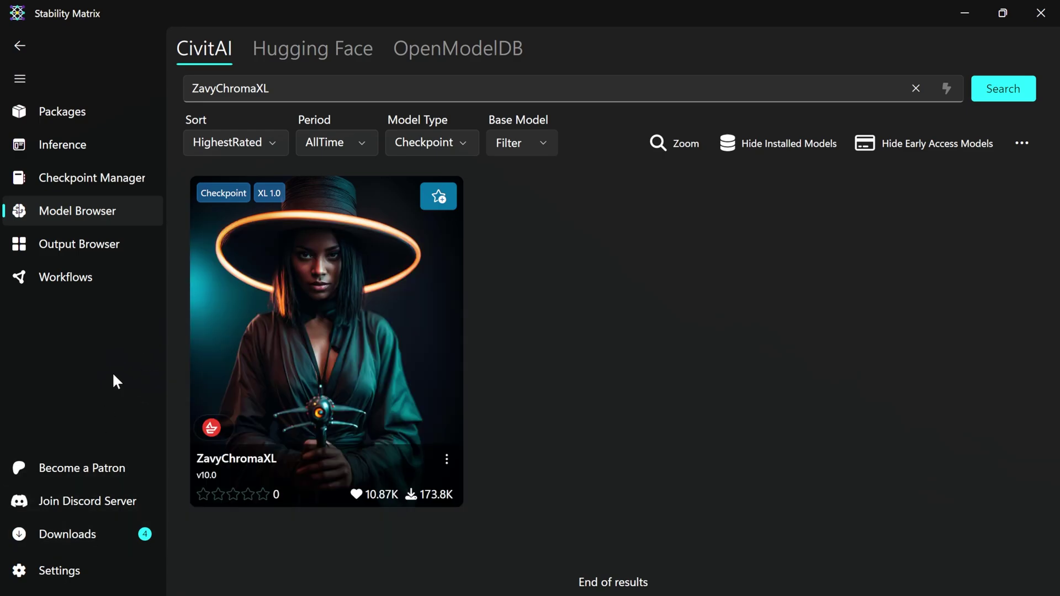
# View the ComfyUI and Shared Output Folder entries in the Output Browser and open the Workflows page.
pyautogui.click(143, 248)
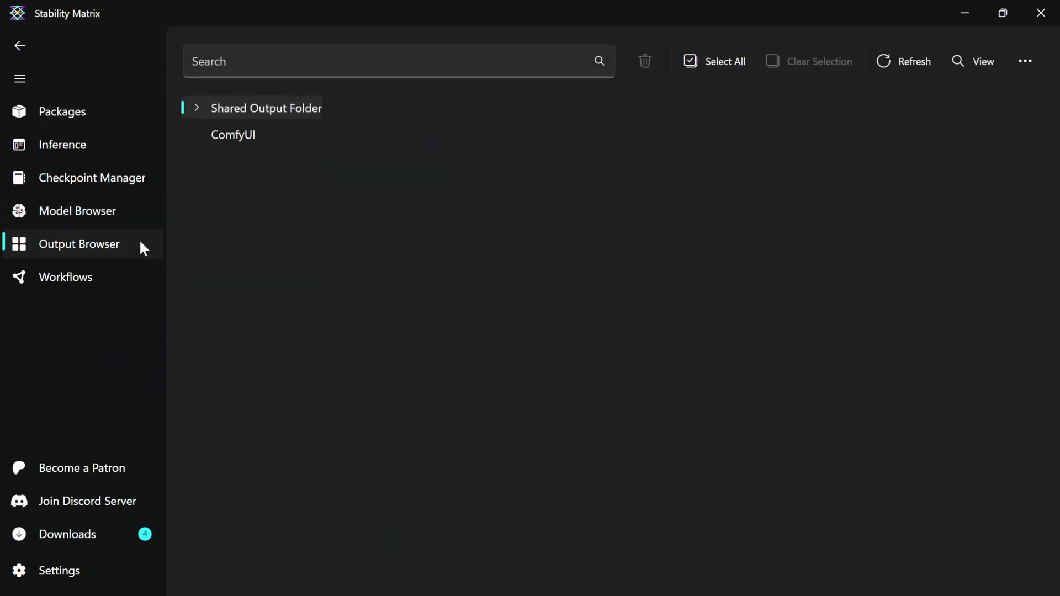
pyautogui.click(249, 135)
pyautogui.click(303, 117)
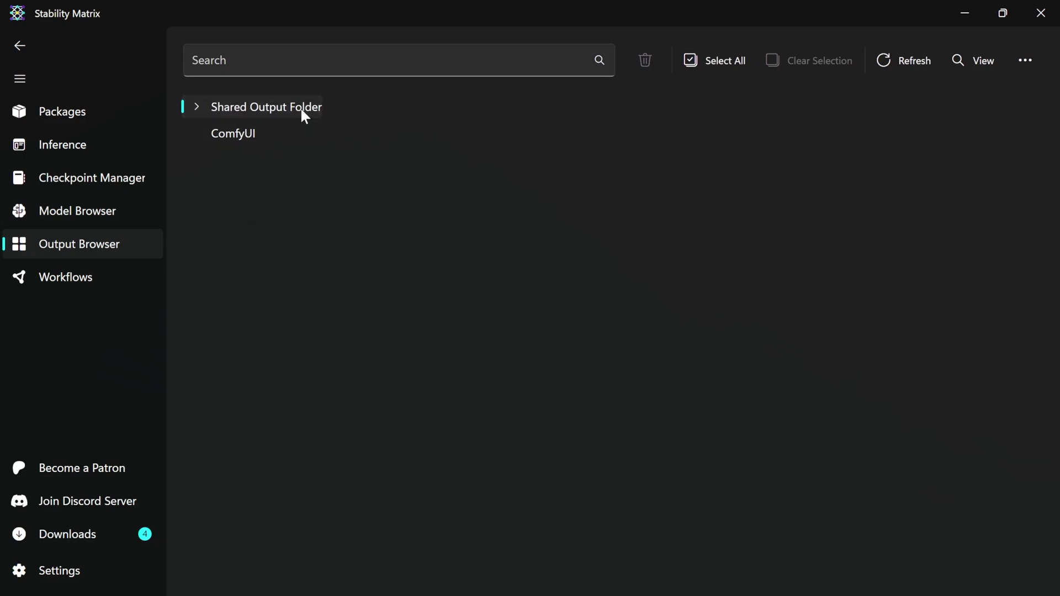
pyautogui.click(122, 277)
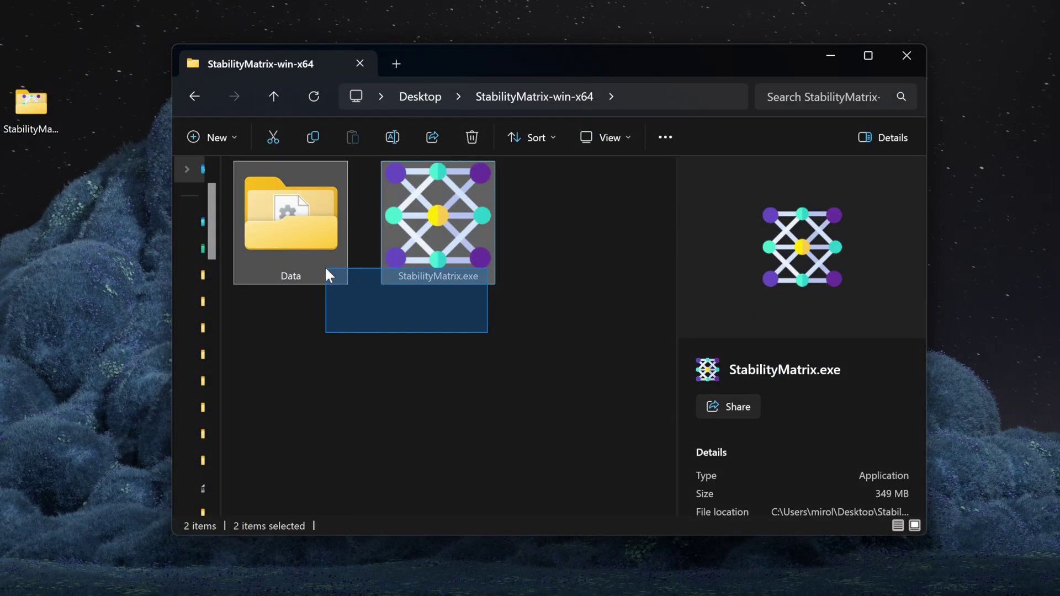
# Switch to File Explorer and select both the Data folder and StabilityMatrix.exe in the StabilityMatrix-win-x64 folder.
pyautogui.moveTo(326, 270); pyautogui.dragTo(327, 273)
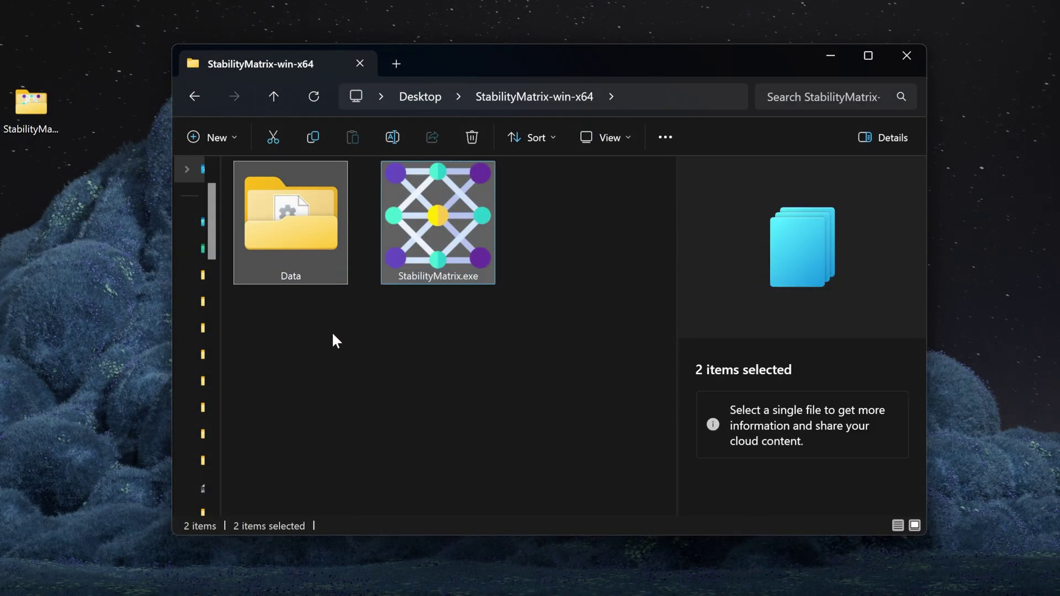
# Open the Data folder in File Explorer and the Data folder in macOS Applications to view their contents.
pyautogui.click(333, 334)
pyautogui.doubleClick(327, 273)
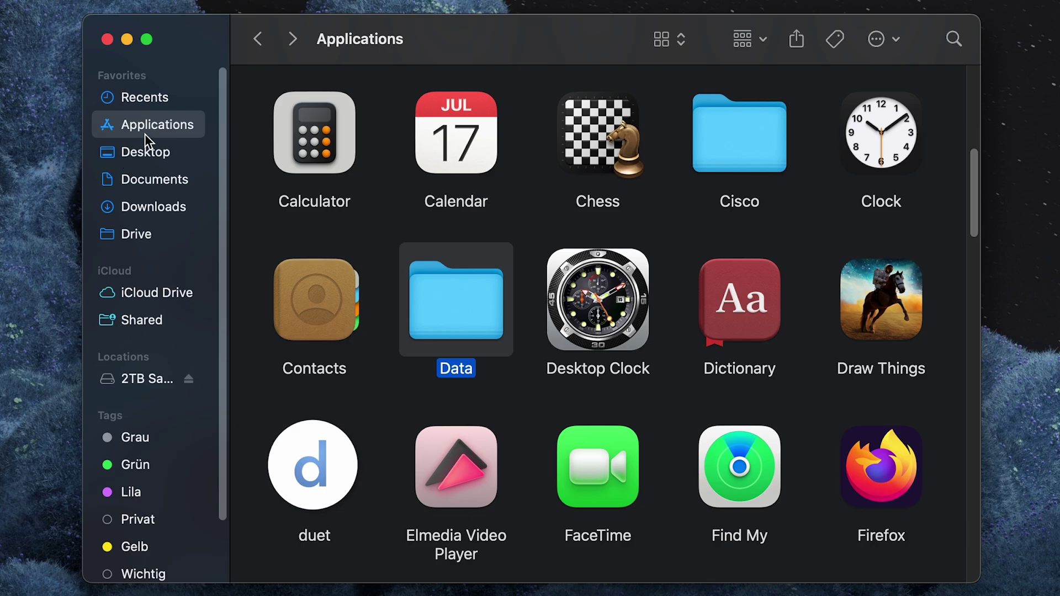
pyautogui.doubleClick(472, 323)
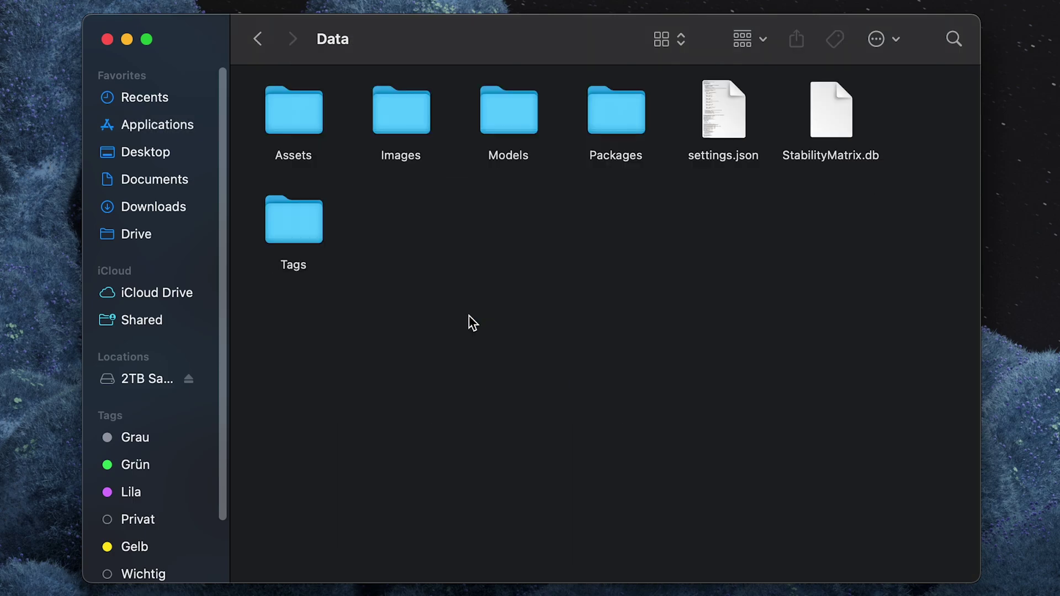
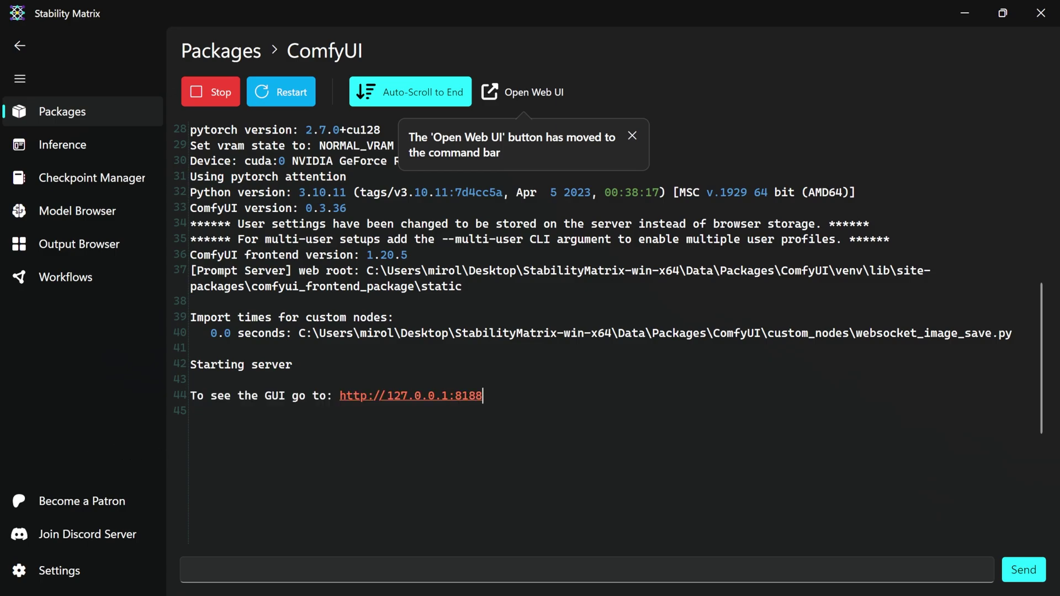
# Open the running ComfyUI web interface from Stability Matrix, dismiss the missing-models notice and fit the default workflow in view.
pyautogui.click(631, 138)
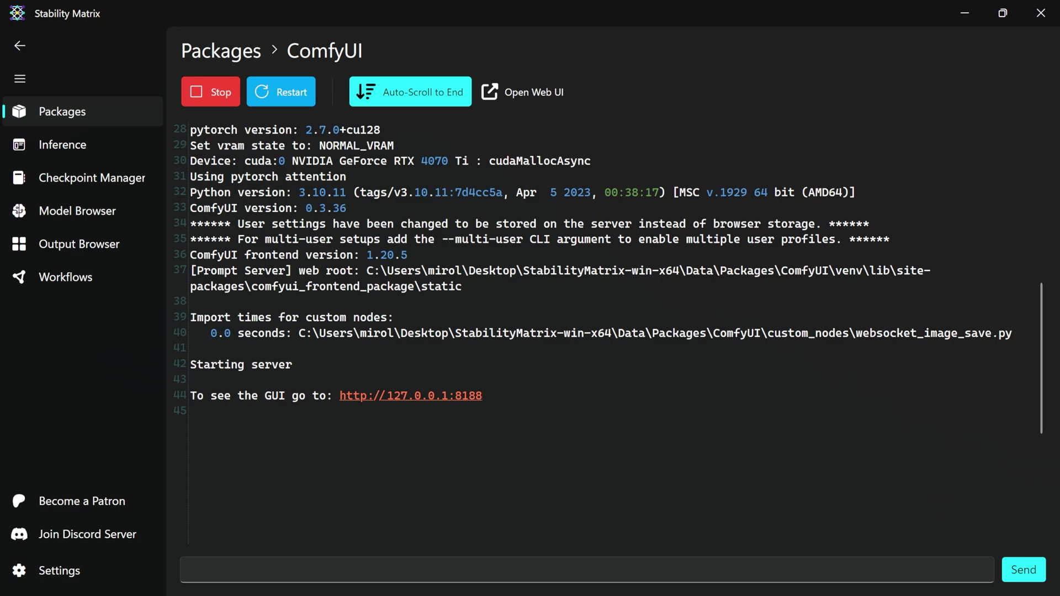
pyautogui.click(532, 100)
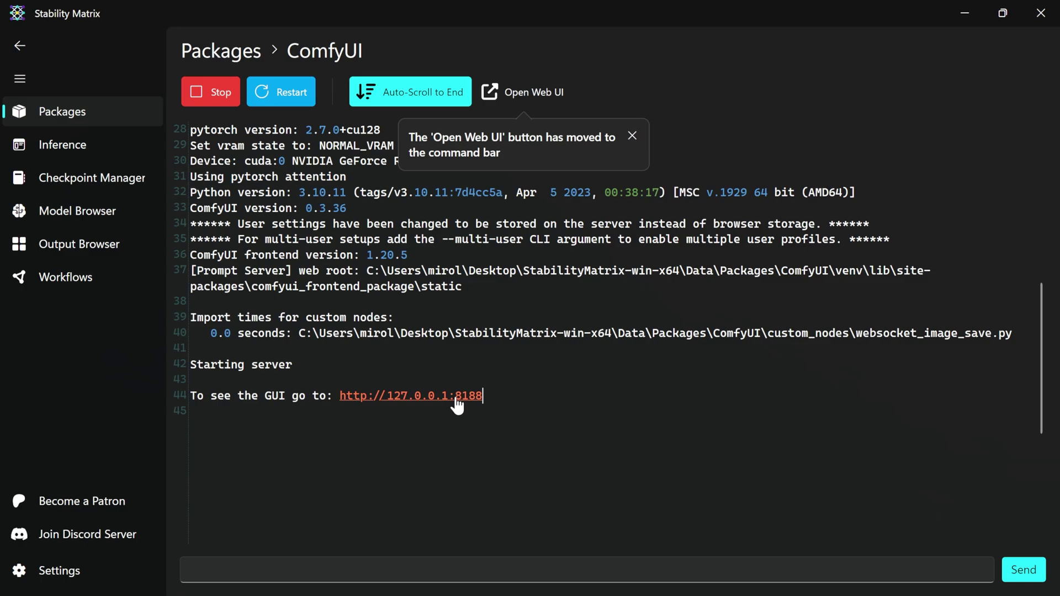
pyautogui.click(457, 395)
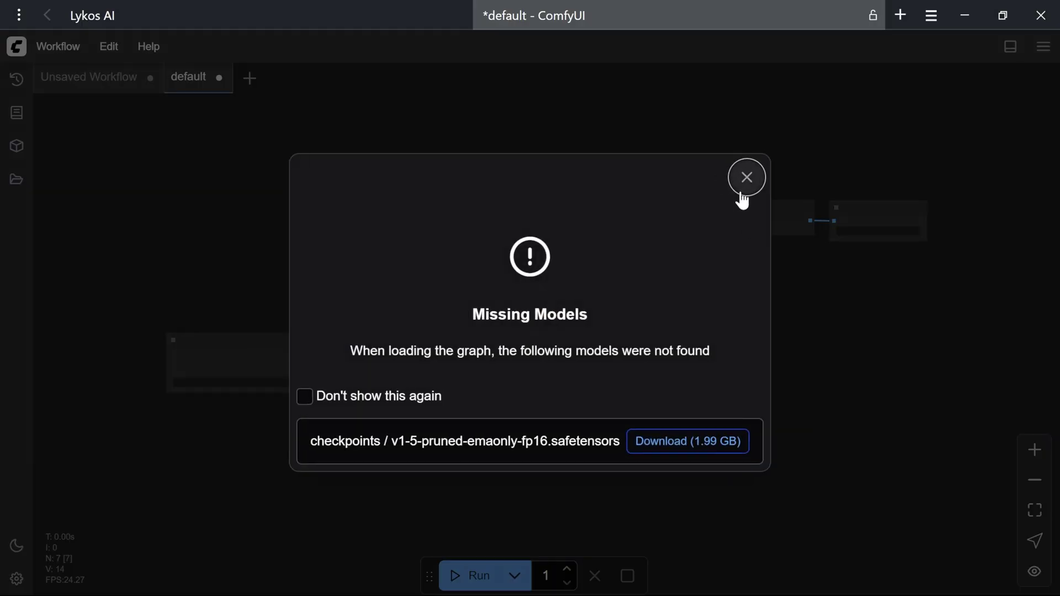
pyautogui.click(742, 194)
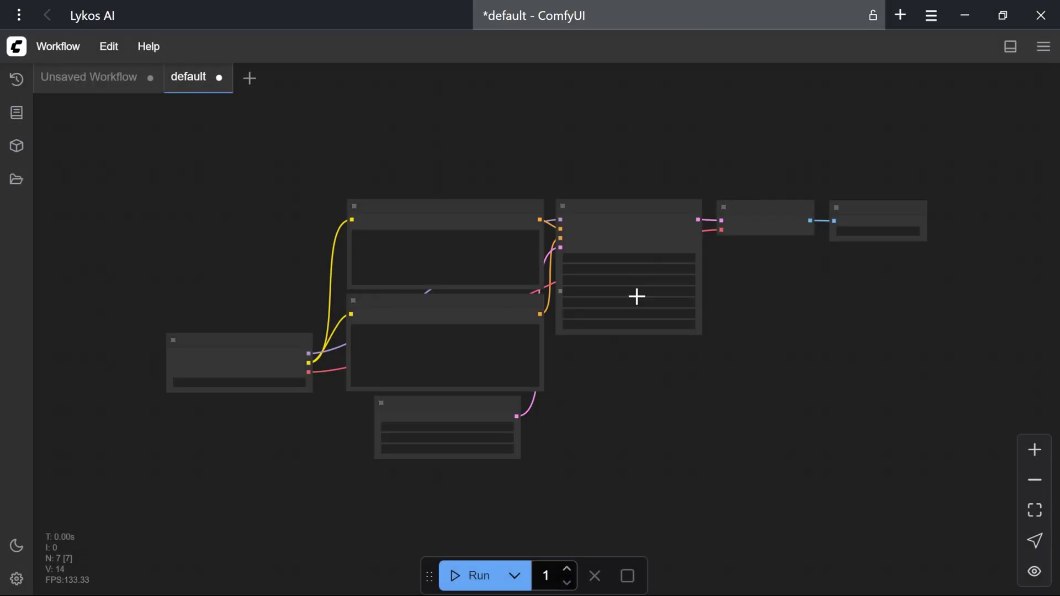
pyautogui.click(1034, 510)
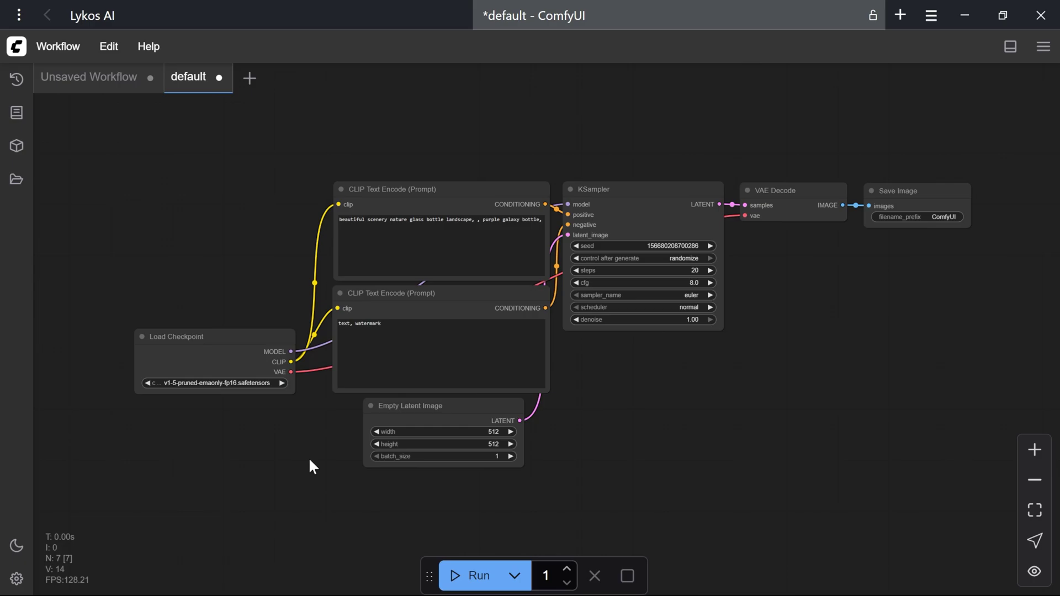
# Delete the Load Checkpoint, positive CLIP Text Encode and KSampler nodes from the default workflow.
pyautogui.click(68, 52)
pyautogui.click(65, 49)
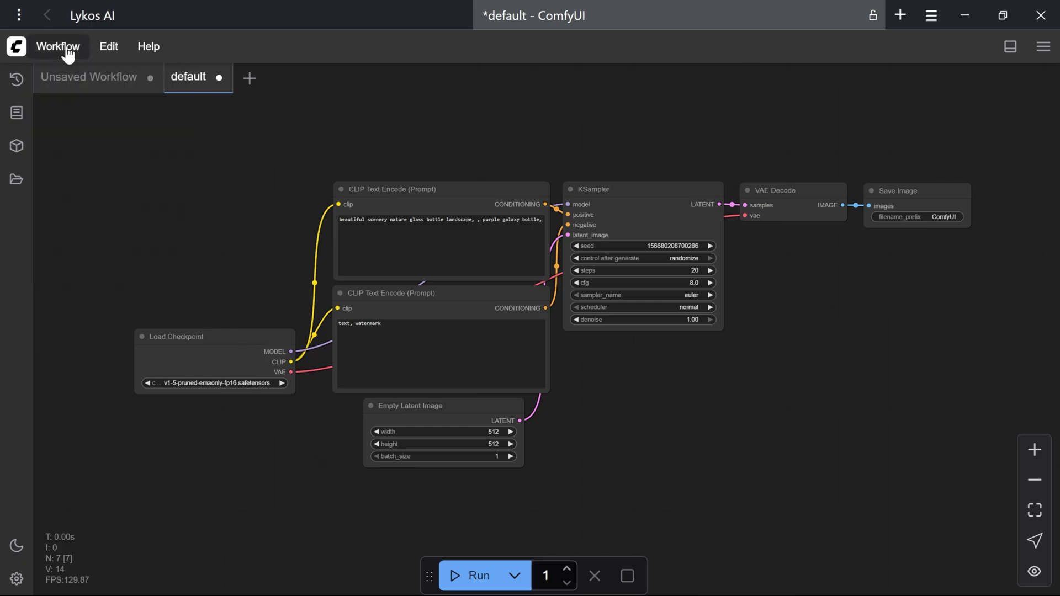
pyautogui.click(215, 350)
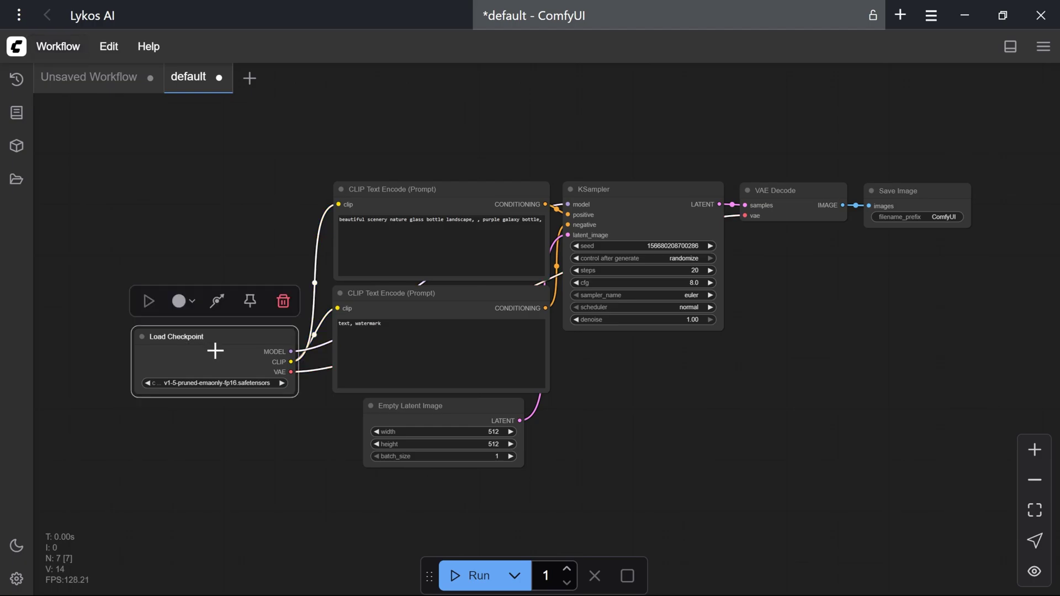
pyautogui.press('Delete')
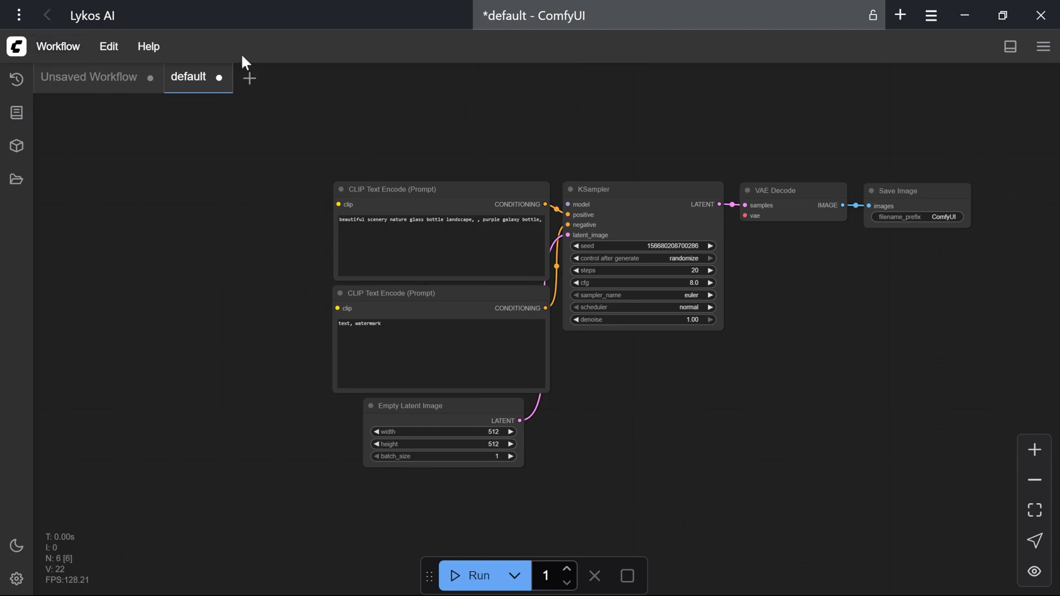
pyautogui.click(424, 186)
pyautogui.press('Delete')
pyautogui.click(620, 197)
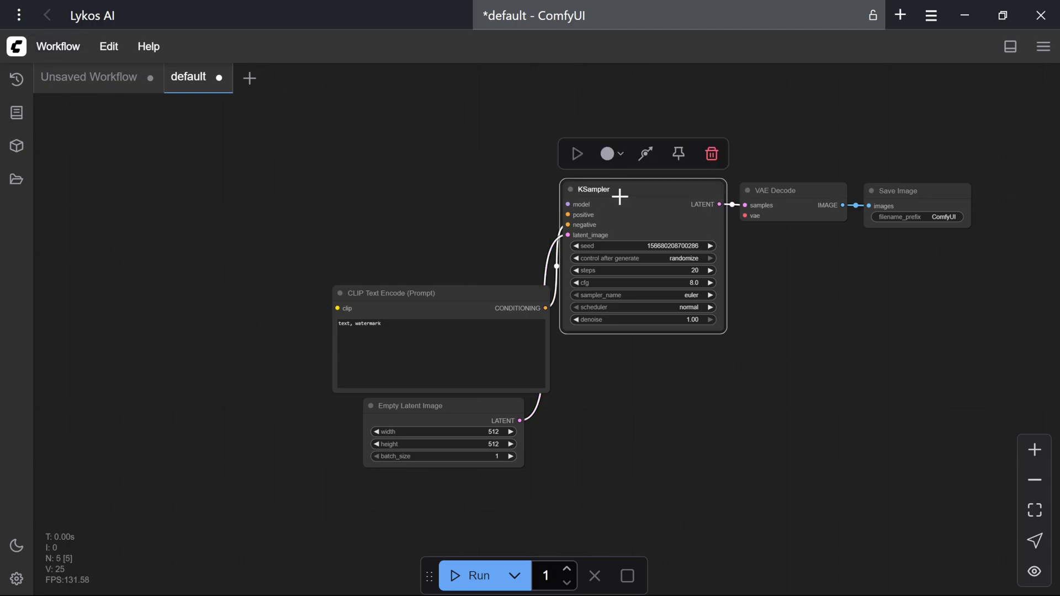
pyautogui.press('Delete')
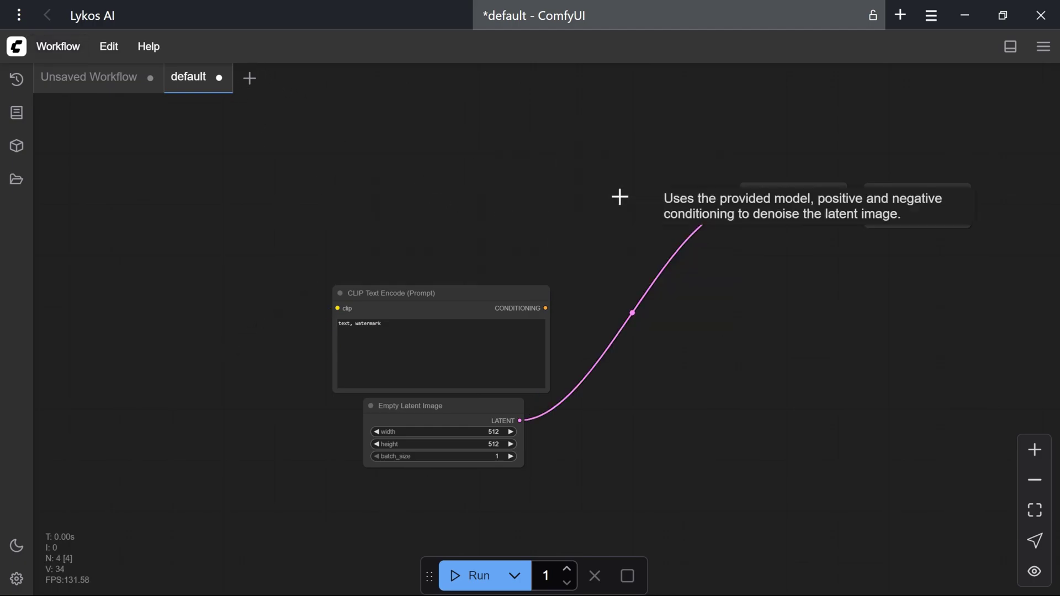
# Load the Image Generation template from the Basics examples and dismiss the missing-models notice.
pyautogui.click(59, 47)
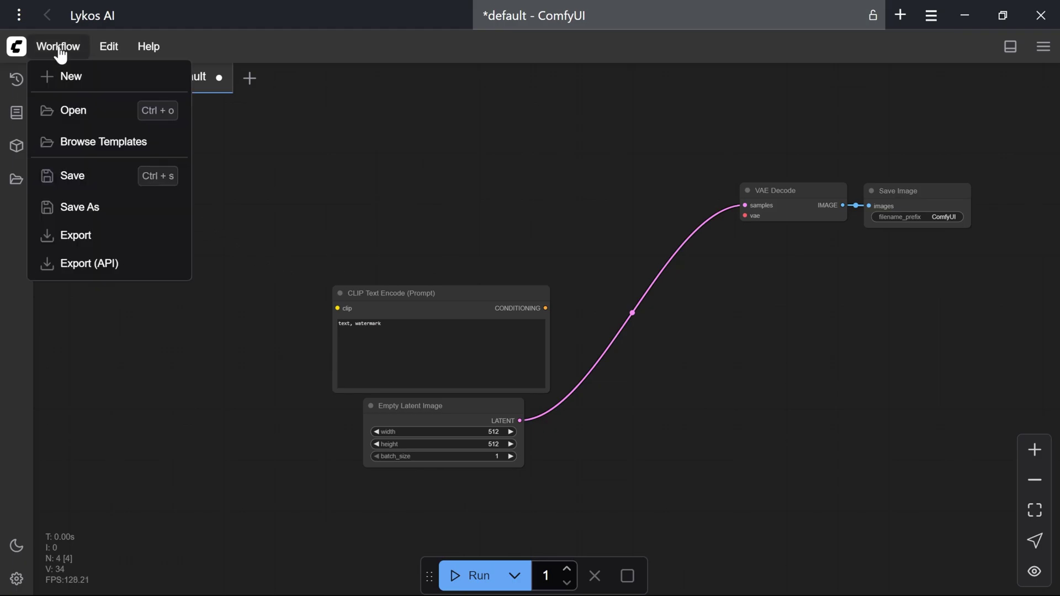
pyautogui.click(158, 143)
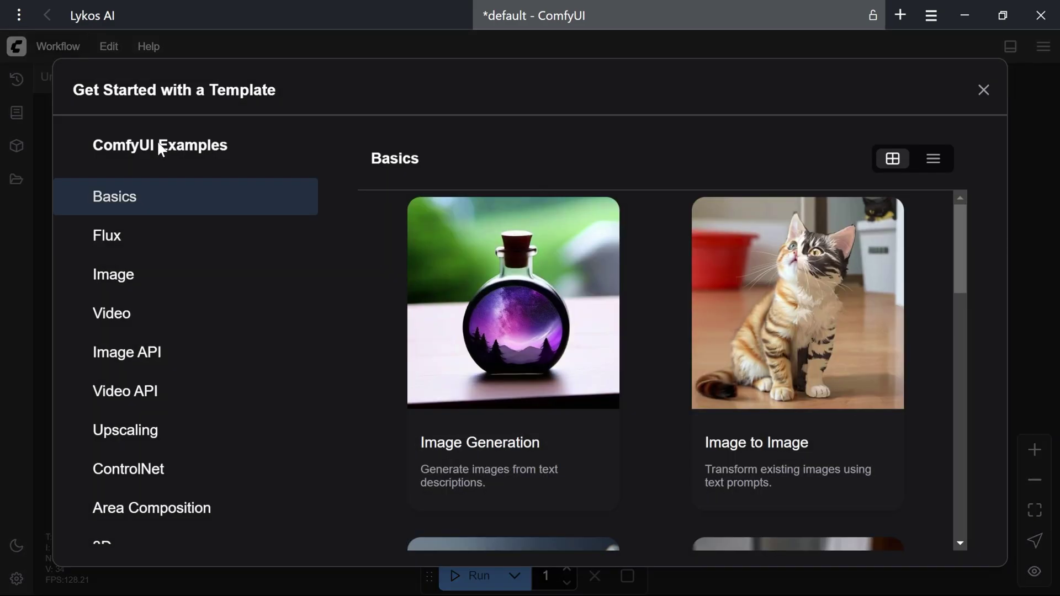
pyautogui.click(543, 342)
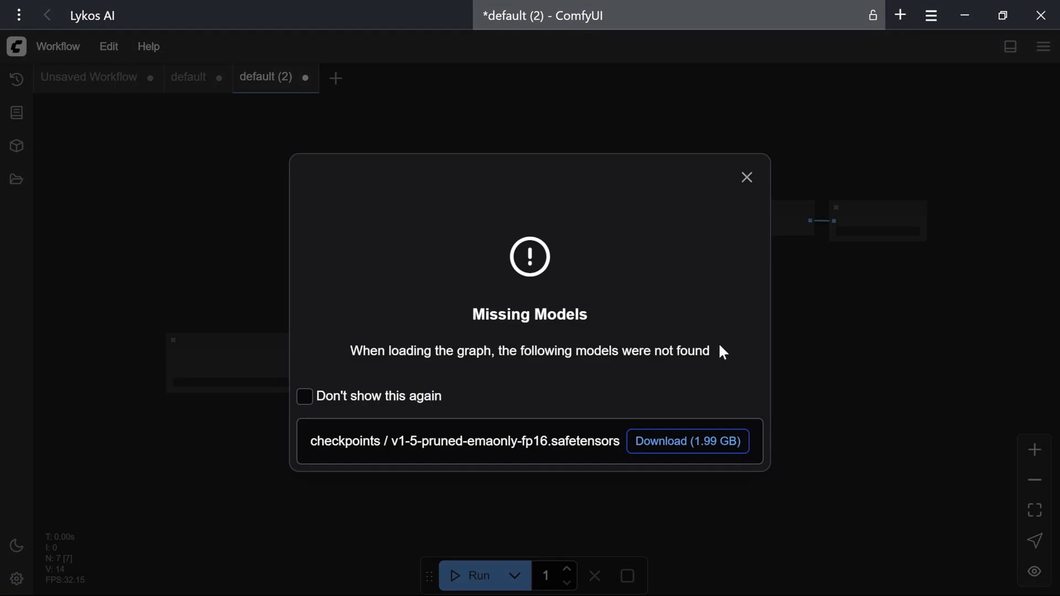
pyautogui.click(748, 179)
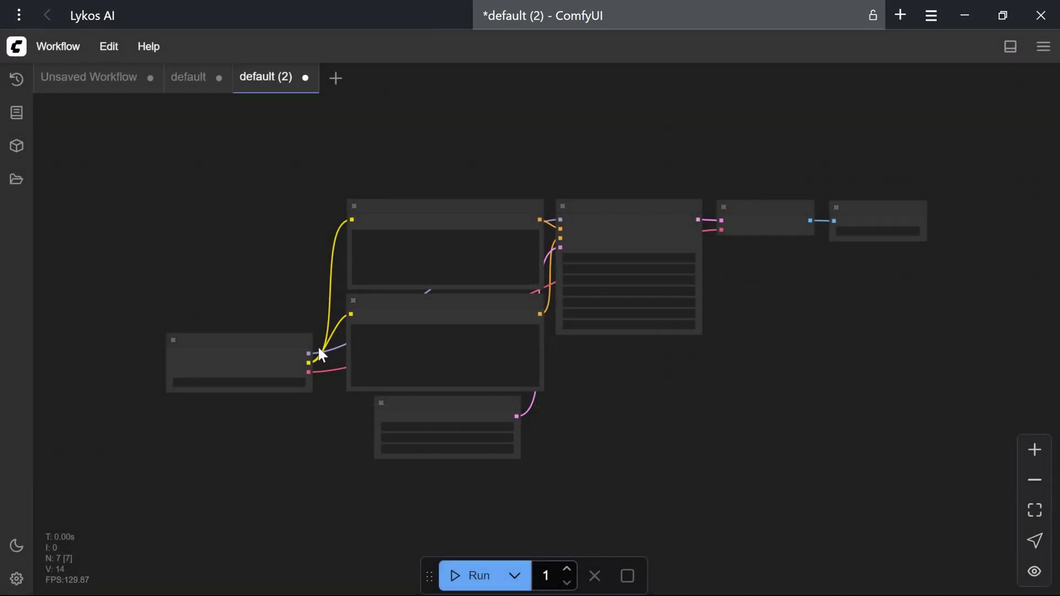
pyautogui.scroll(1, 327, 430)
pyautogui.moveTo(321, 443); pyautogui.dragTo(287, 466)
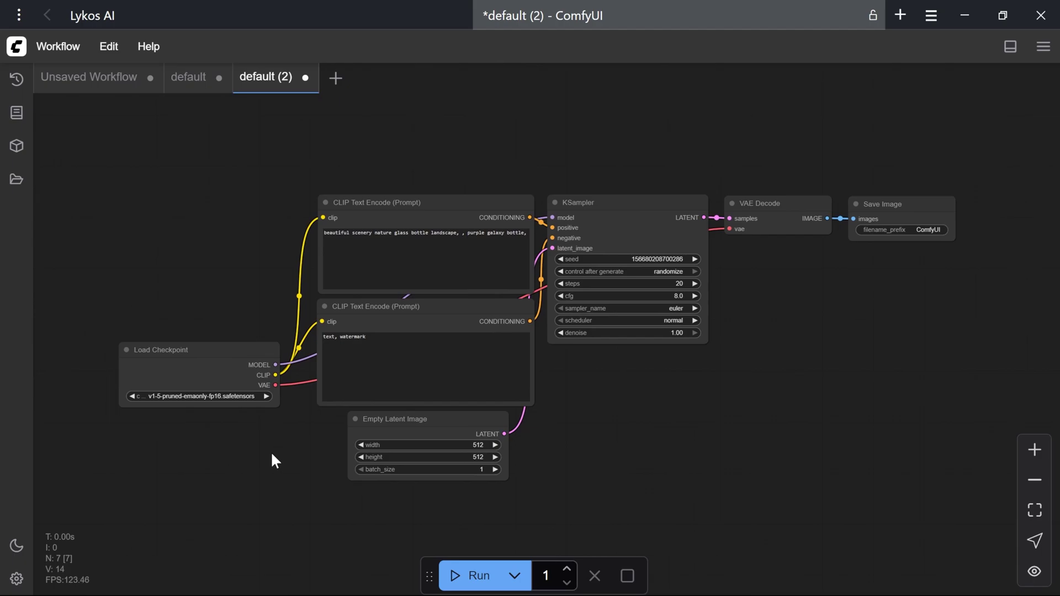
# Choose sd_xl_base_1.0_0.9vae.safetensors as the model in the Load Checkpoint node.
pyautogui.click(214, 397)
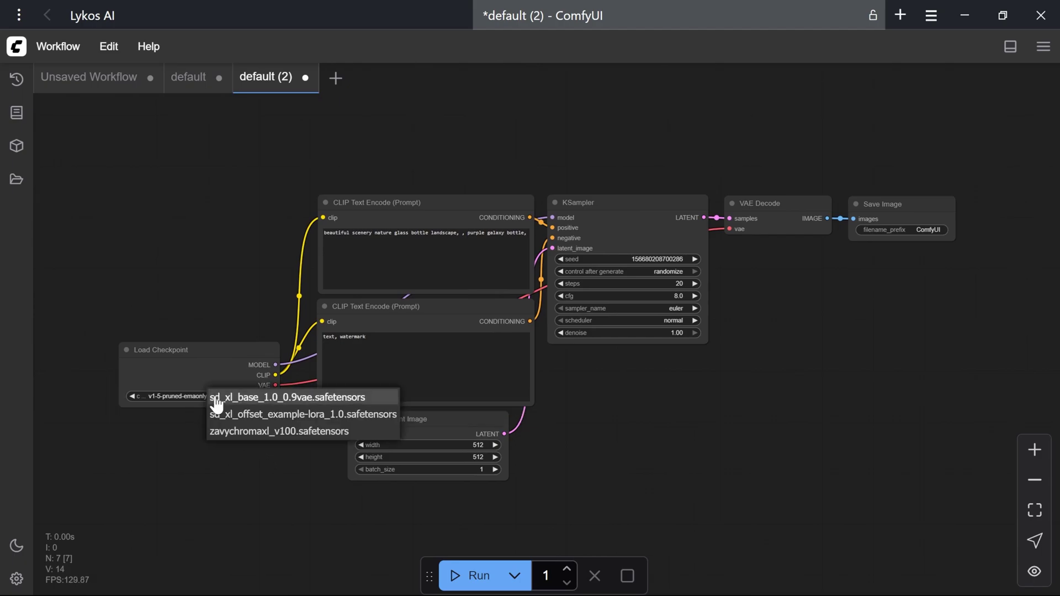
pyautogui.scroll(7, 111, 425)
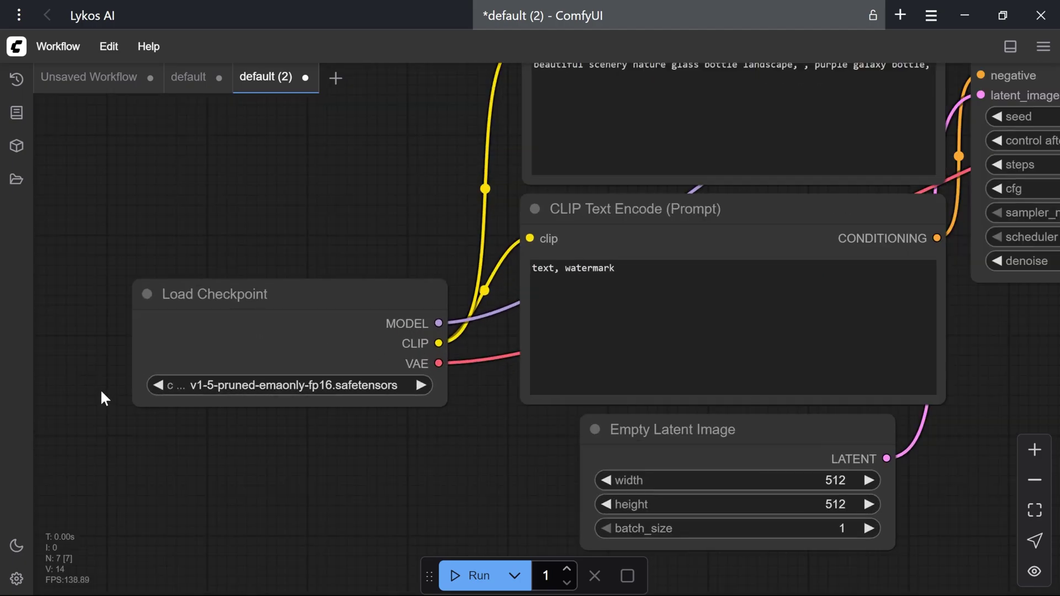
pyautogui.scroll(3, 102, 393)
pyautogui.moveTo(95, 338); pyautogui.dragTo(184, 337)
pyautogui.click(468, 389)
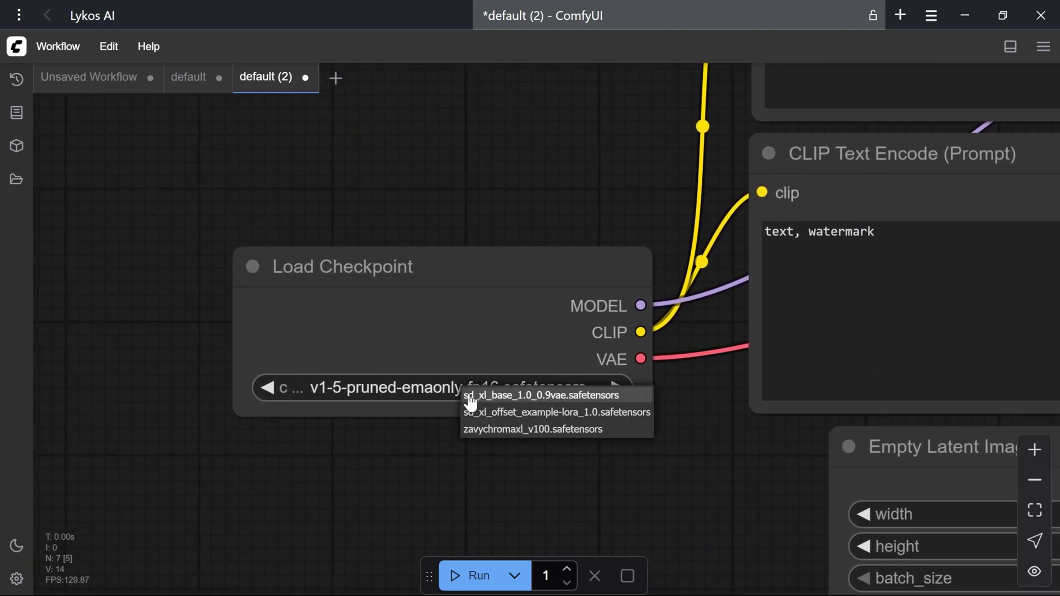
pyautogui.click(637, 396)
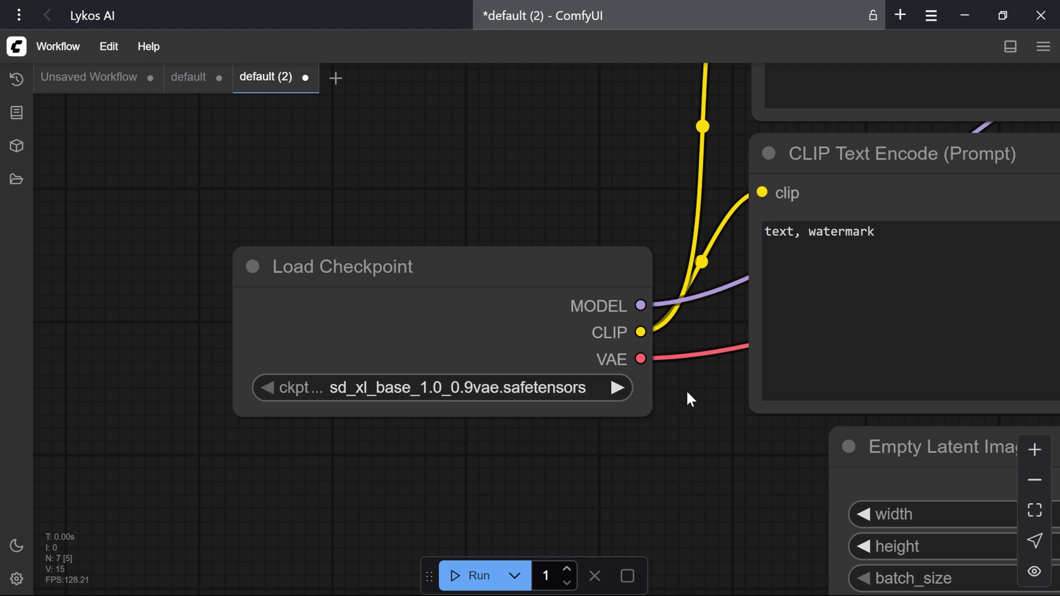
# Examine how the Load Checkpoint node connects to the two CLIP Text Encode nodes and how they feed the KSampler.
pyautogui.moveTo(686, 398); pyautogui.dragTo(356, 493)
pyautogui.scroll(-1, 344, 244)
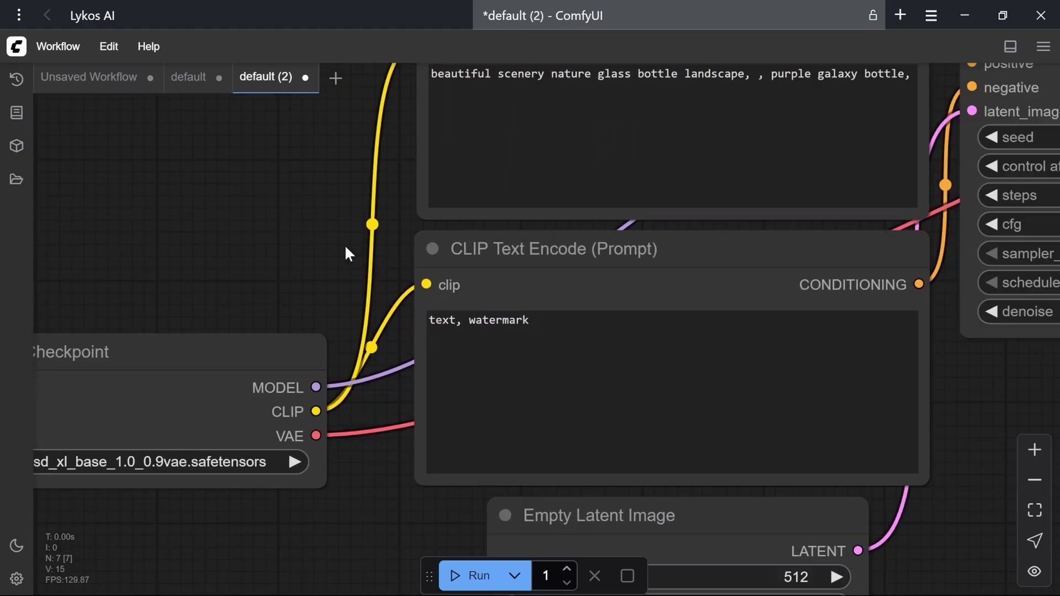
pyautogui.moveTo(362, 156); pyautogui.dragTo(221, 277)
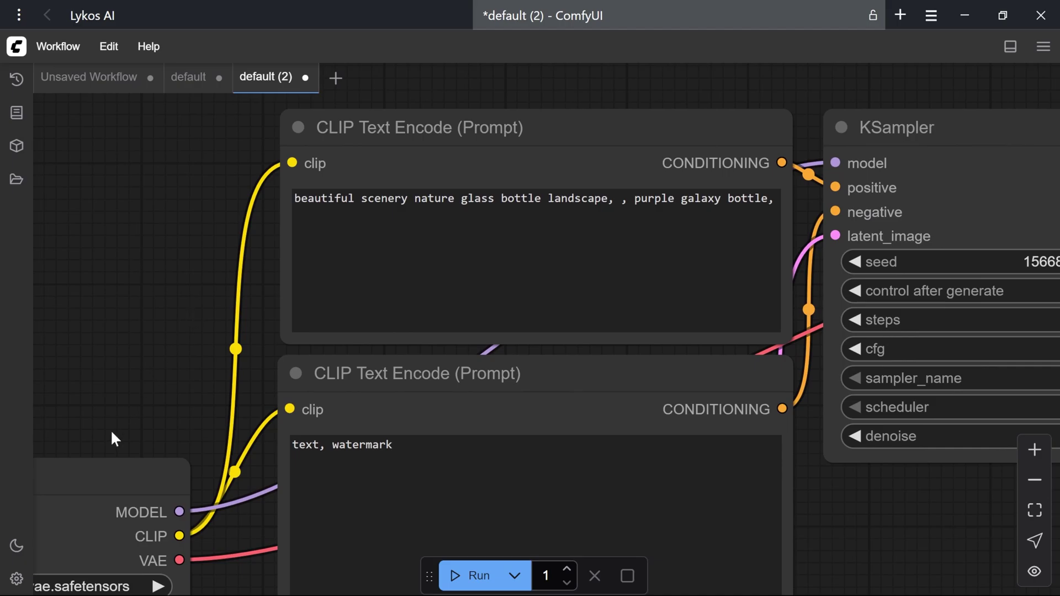
pyautogui.click(106, 485)
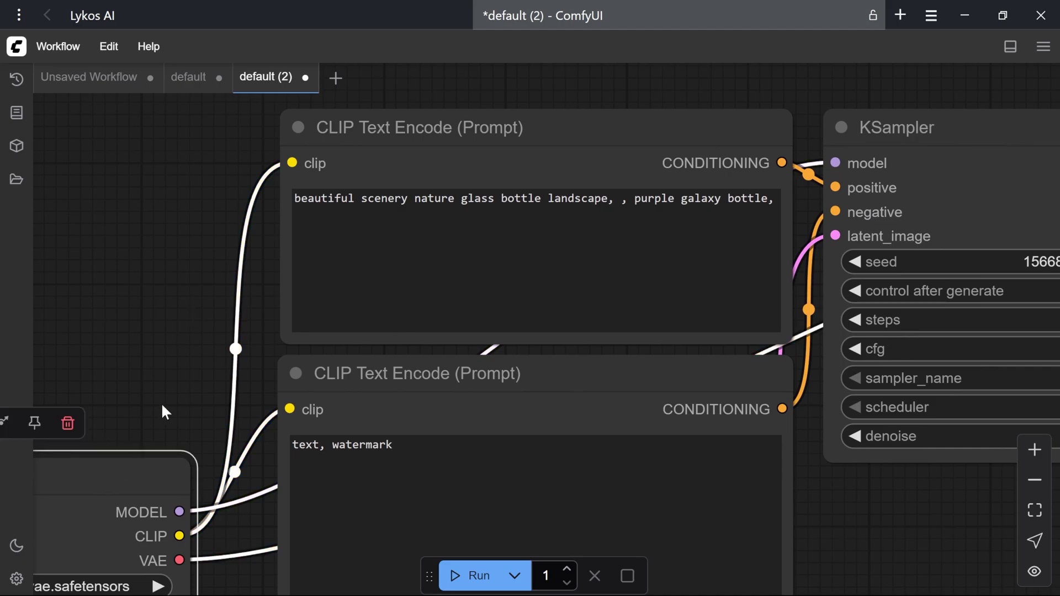
pyautogui.click(429, 140)
pyautogui.click(466, 386)
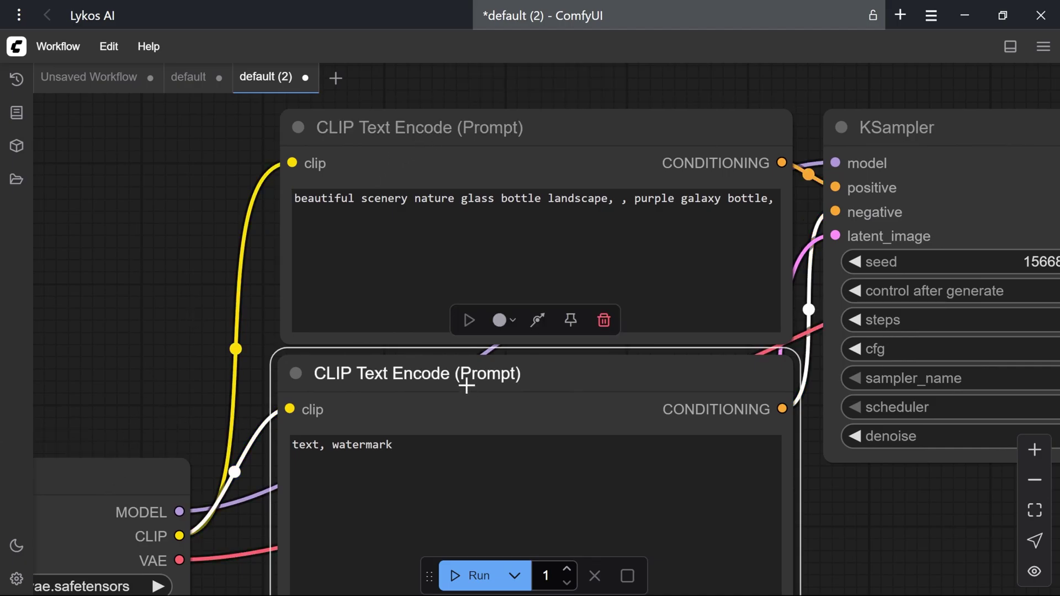
pyautogui.click(466, 149)
pyautogui.scroll(-3, 191, 360)
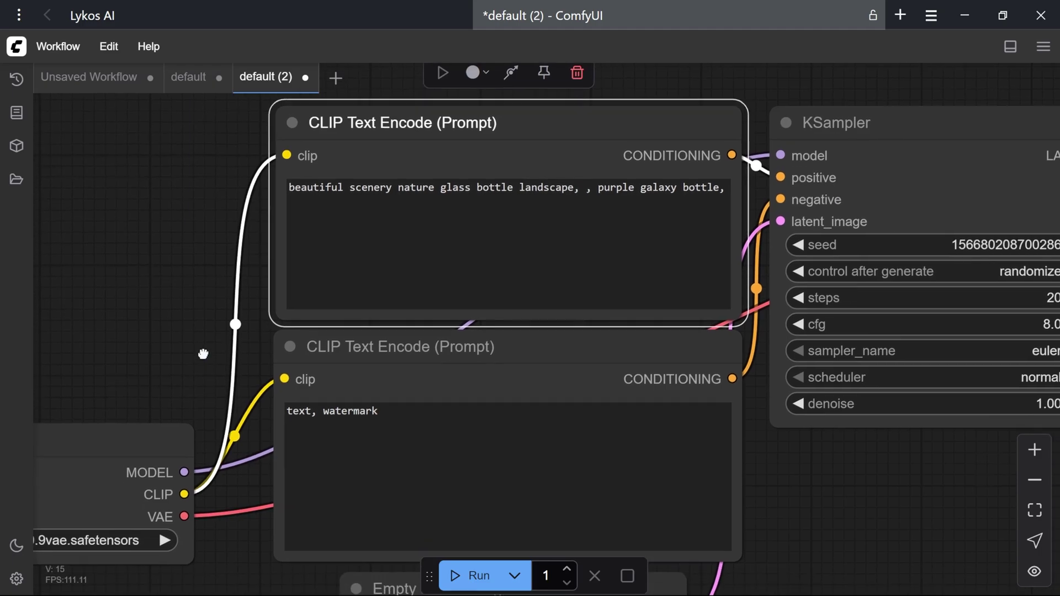
pyautogui.moveTo(210, 361); pyautogui.dragTo(217, 360)
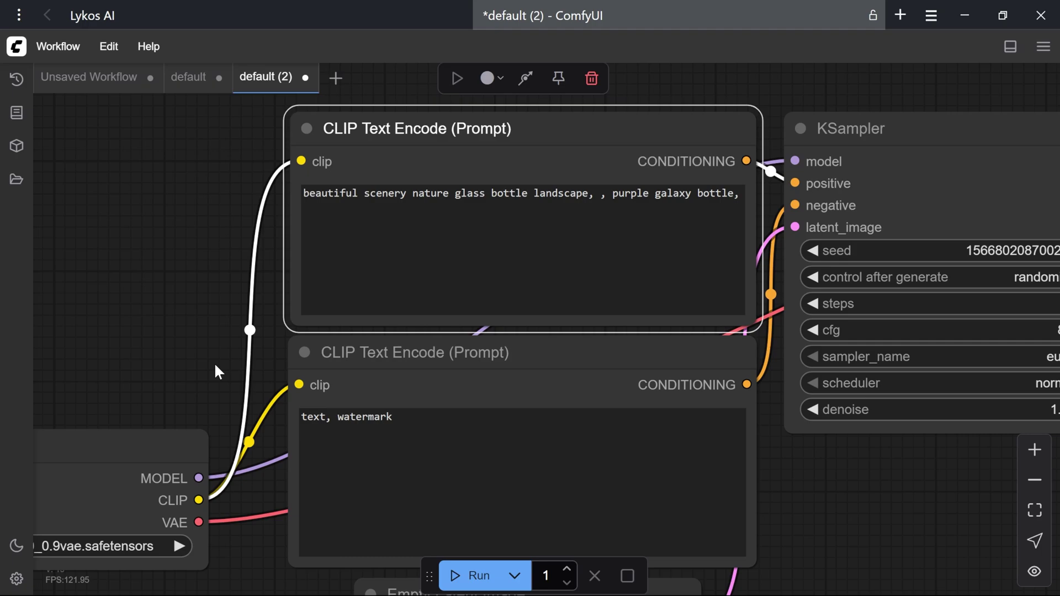
# Replace the positive prompt with "old olive tree standing in a landscape, oil painting, paint texture, fine detail, brush strokes".
pyautogui.click(540, 194)
pyautogui.hotkey('ctrl', 'a')
pyautogui.write('old olive tree standing in a landscape, oil painting, paint texture, fine detail, brush strokes')
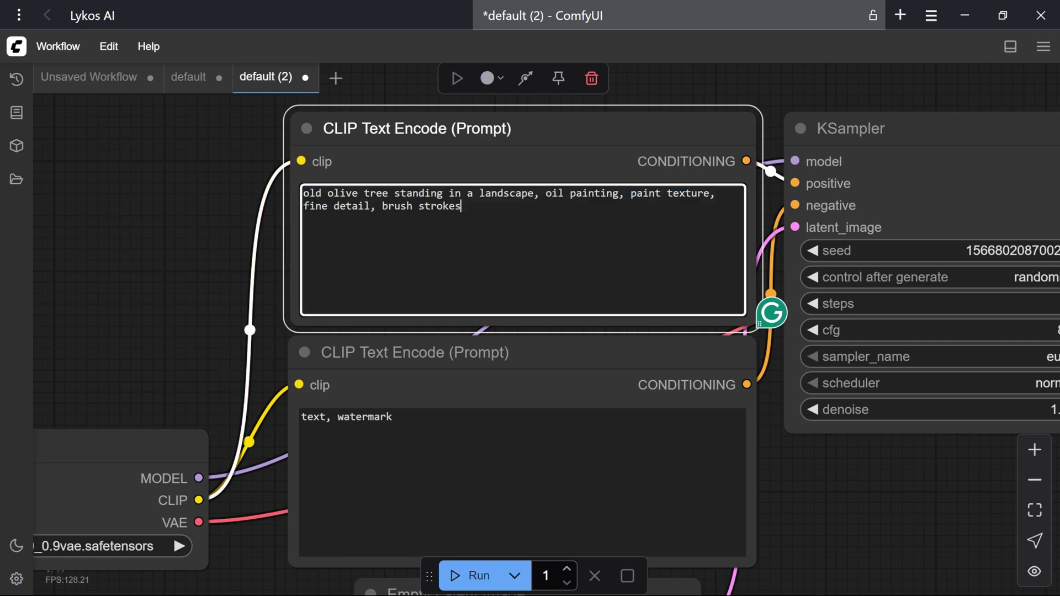
pyautogui.click(177, 247)
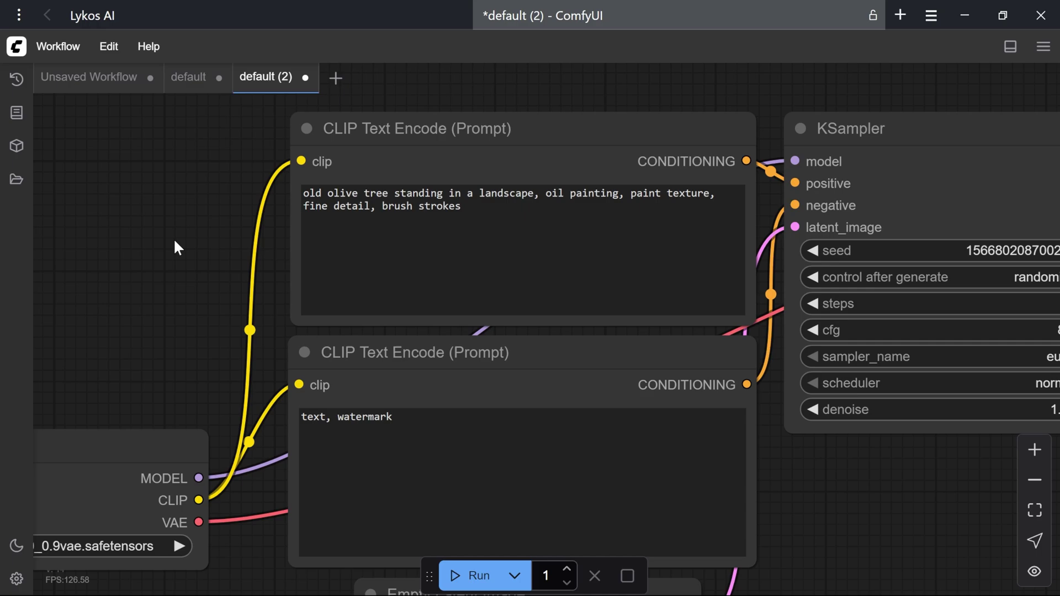
# Set the width and height of the Empty Latent Image node to 1024 each.
pyautogui.scroll(-1, 175, 243)
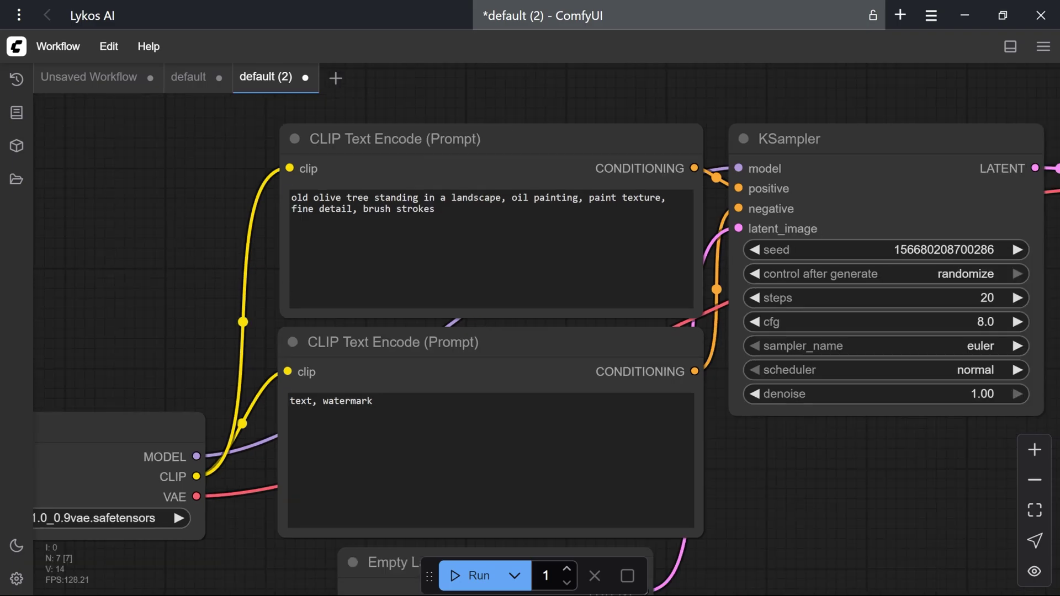
pyautogui.moveTo(852, 556); pyautogui.dragTo(1004, 313)
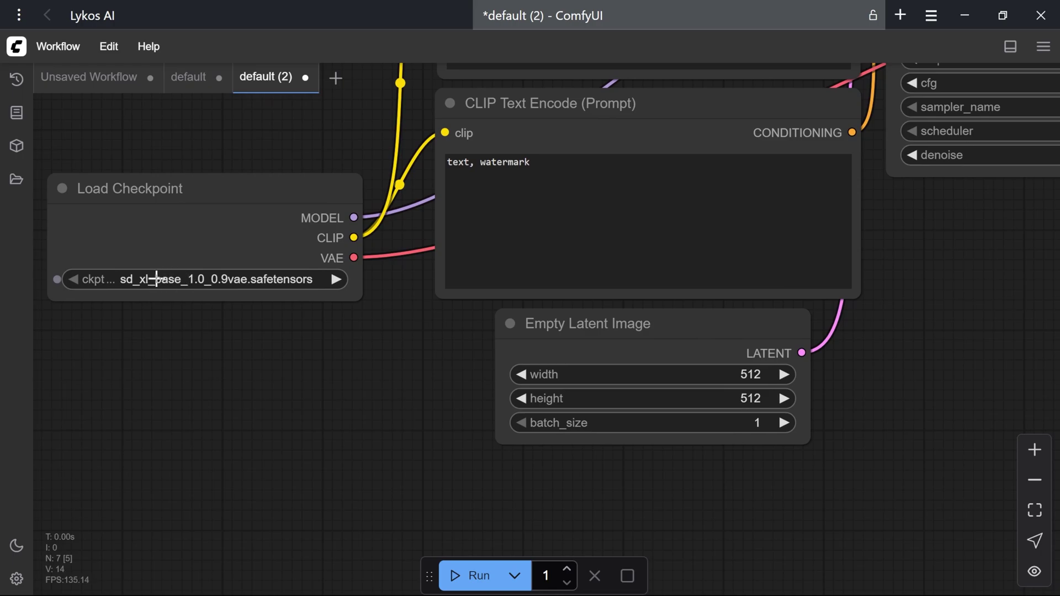
pyautogui.click(754, 375)
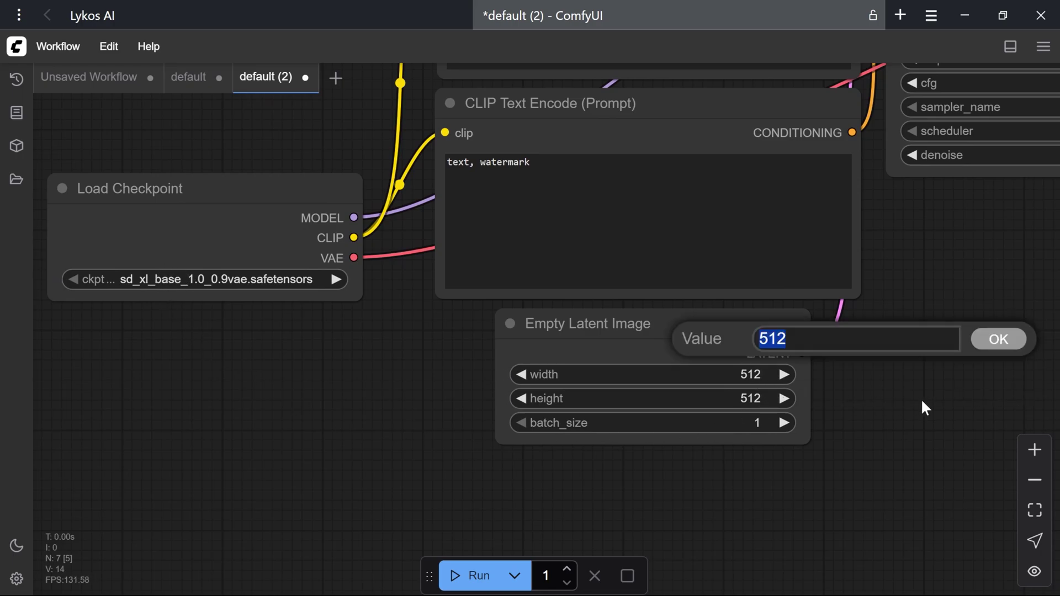
pyautogui.write('1024')
pyautogui.press('Return')
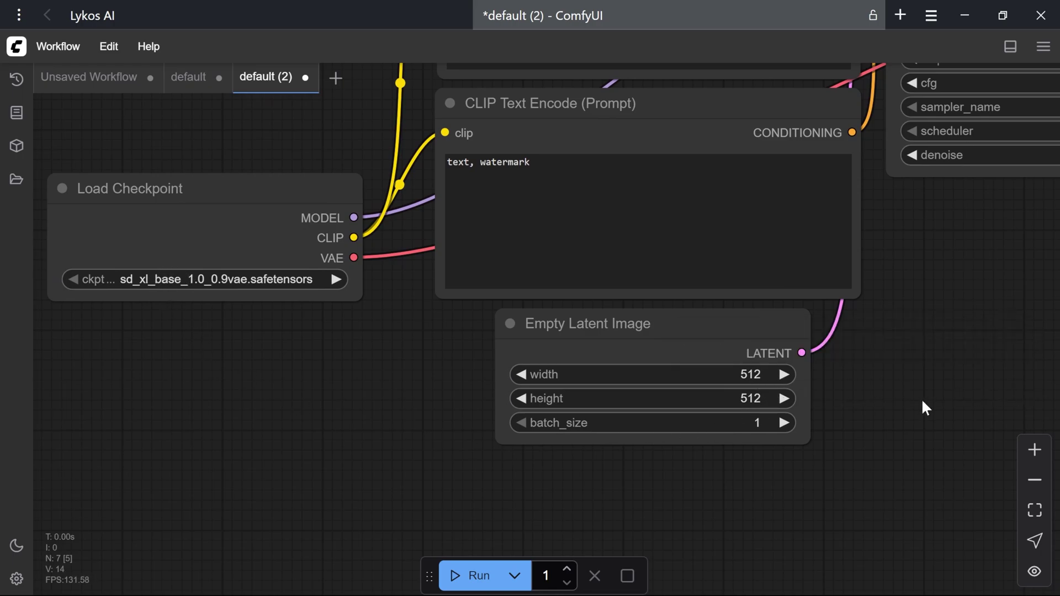
pyautogui.click(754, 398)
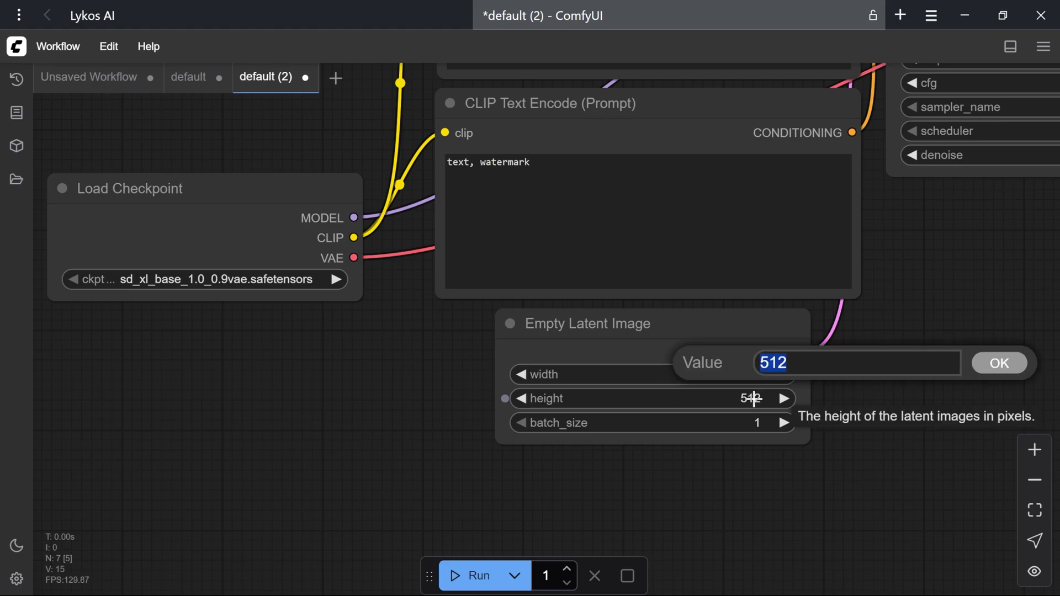
pyautogui.write('1024')
pyautogui.press('Return')
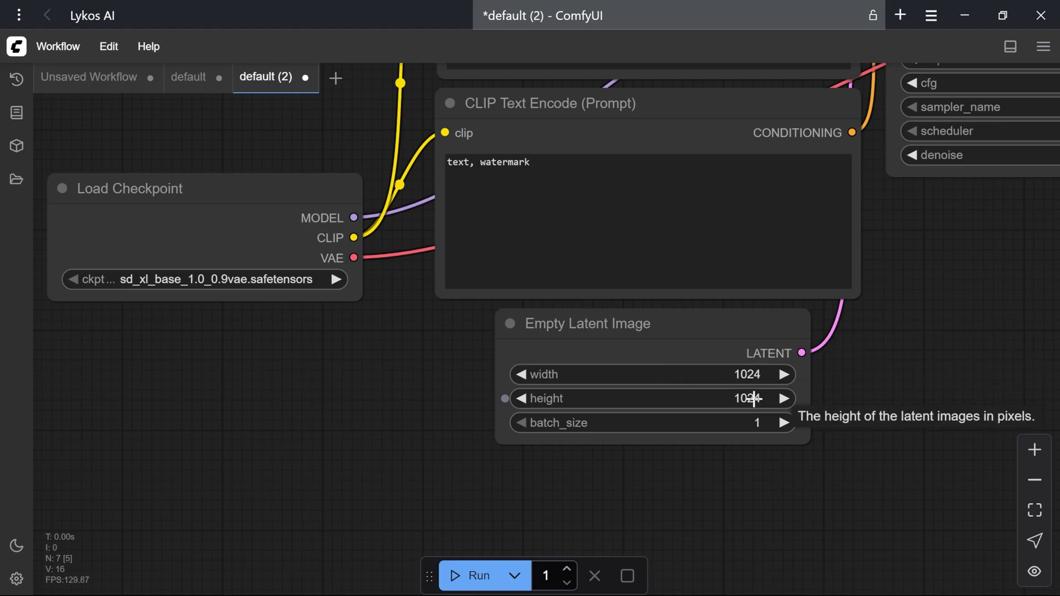
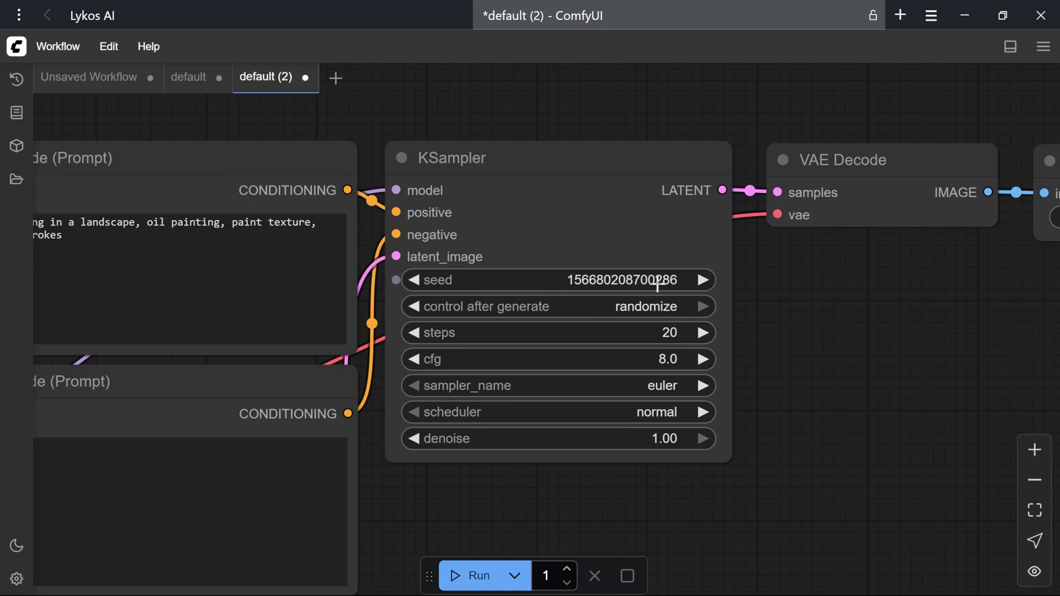
# Set the KSampler seed to 1234 and switch control after generate to fixed.
pyautogui.click(657, 284)
pyautogui.write('1234')
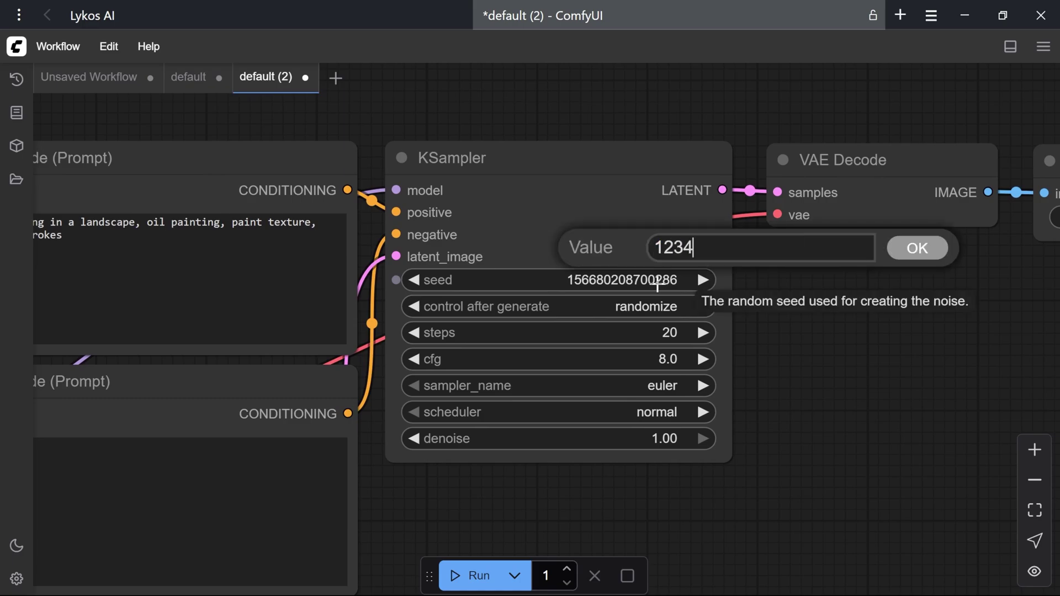
pyautogui.press('Escape')
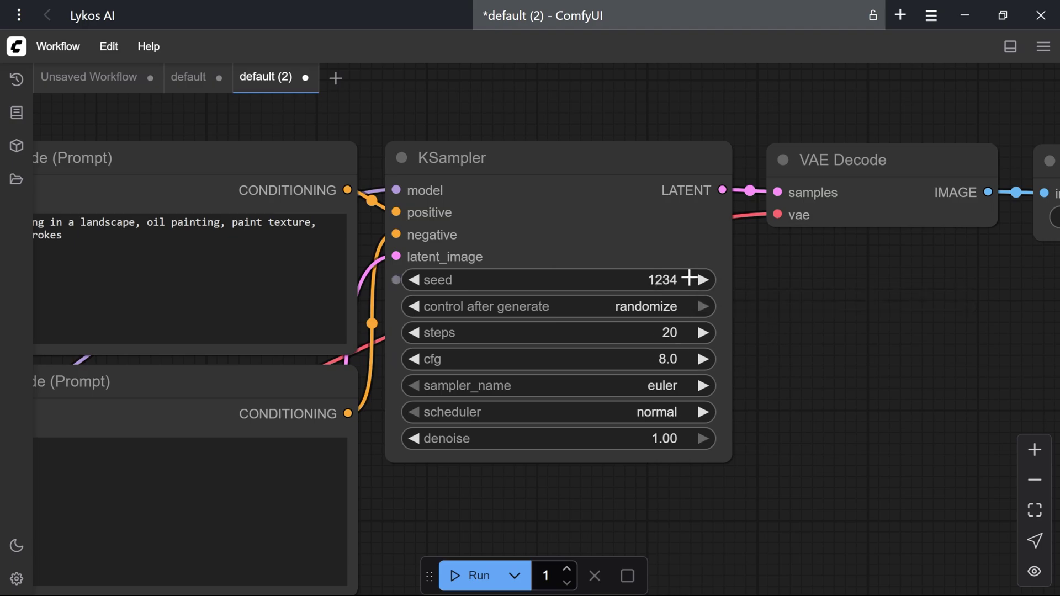
pyautogui.click(703, 280)
pyautogui.click(414, 280)
pyautogui.click(659, 307)
pyautogui.click(708, 308)
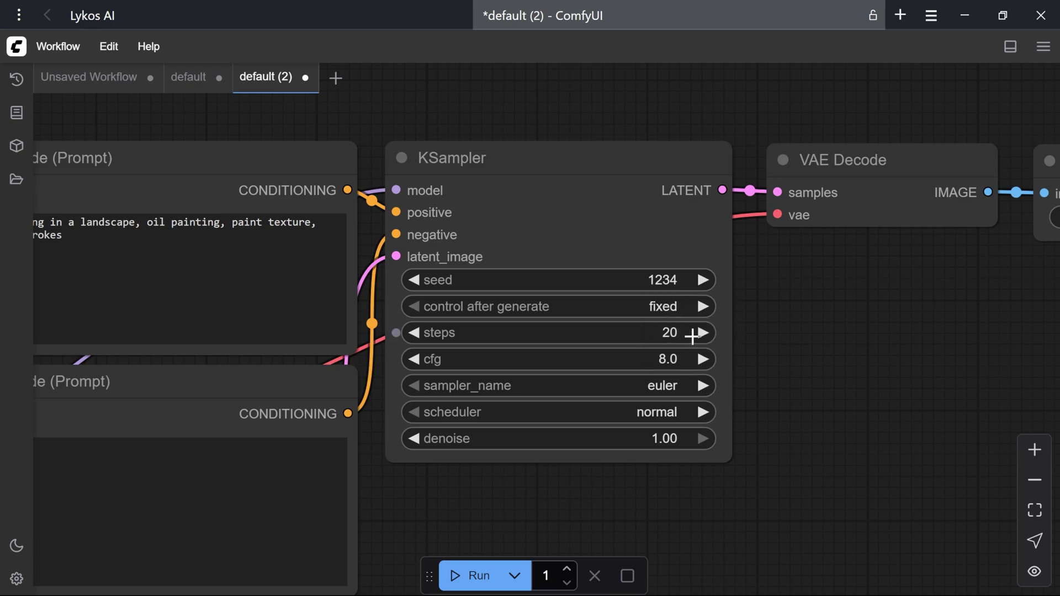
# Try a value of 80 for the KSampler steps.
pyautogui.click(701, 333)
pyautogui.click(414, 333)
pyautogui.click(625, 333)
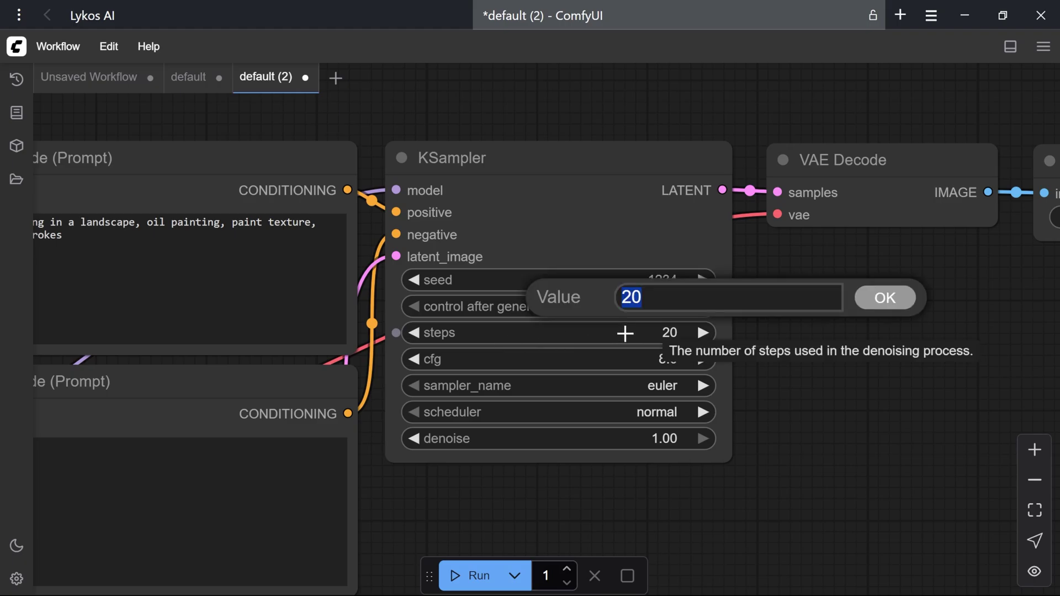
pyautogui.write('80')
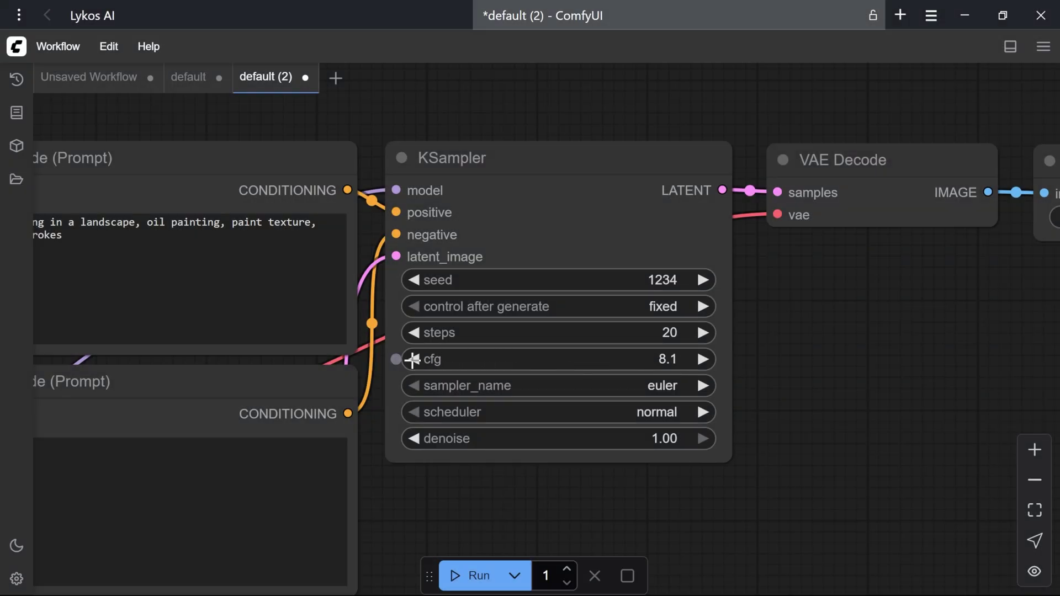
# Try cfg values of 2 and 10 in the KSampler and settle on 8.
pyautogui.click(413, 360)
pyautogui.click(585, 363)
pyautogui.write('2')
pyautogui.press('Return')
pyautogui.click(687, 360)
pyautogui.write('10')
pyautogui.press('Return')
pyautogui.click(674, 364)
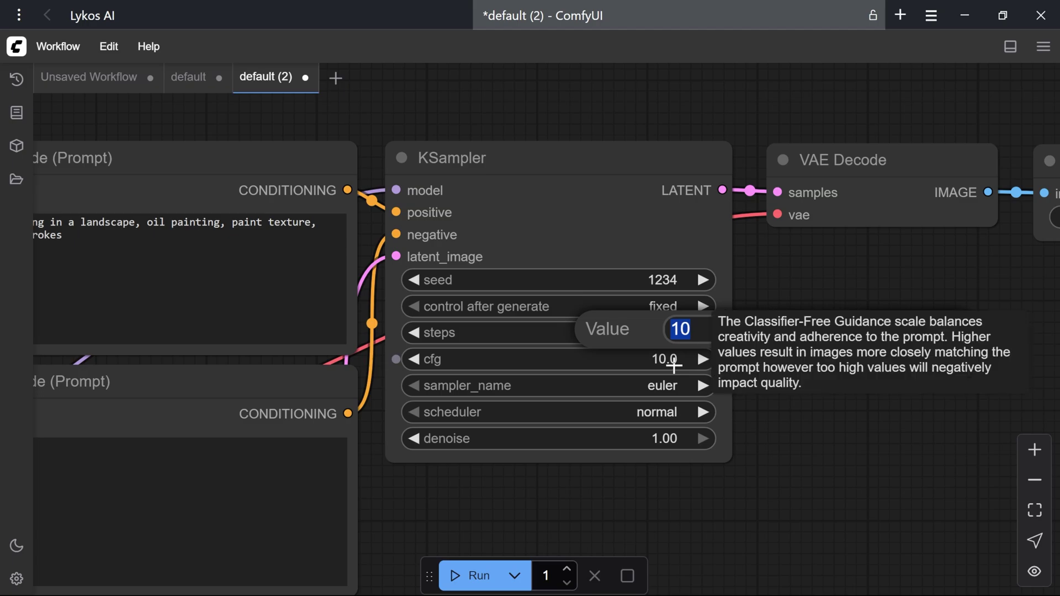
pyautogui.write('8')
pyautogui.press('Return')
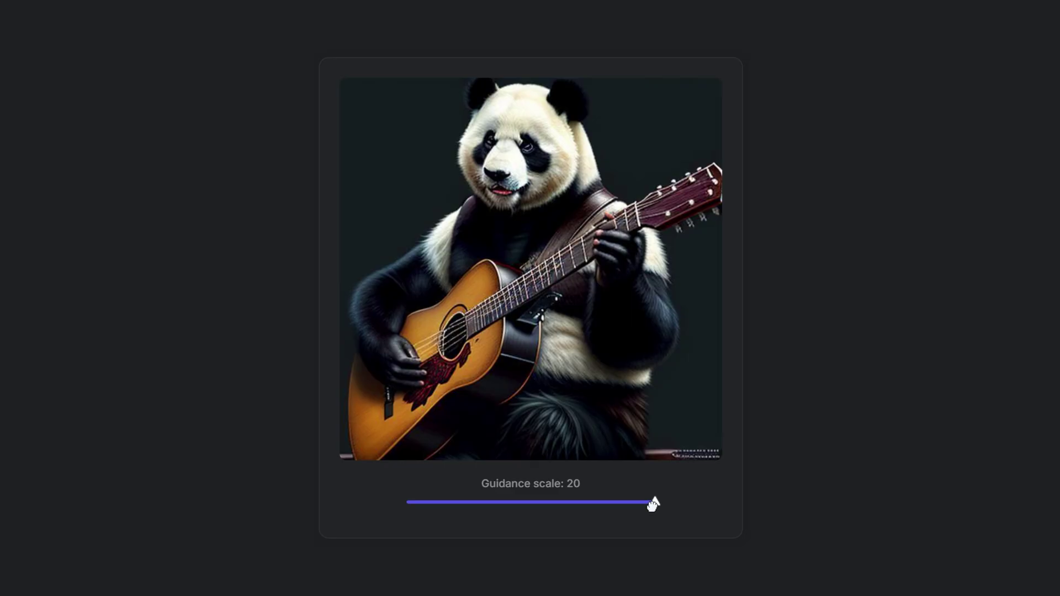
# Lower the guidance scale in the guitar-playing panda demo to compare its effect.
pyautogui.moveTo(651, 507); pyautogui.dragTo(430, 511)
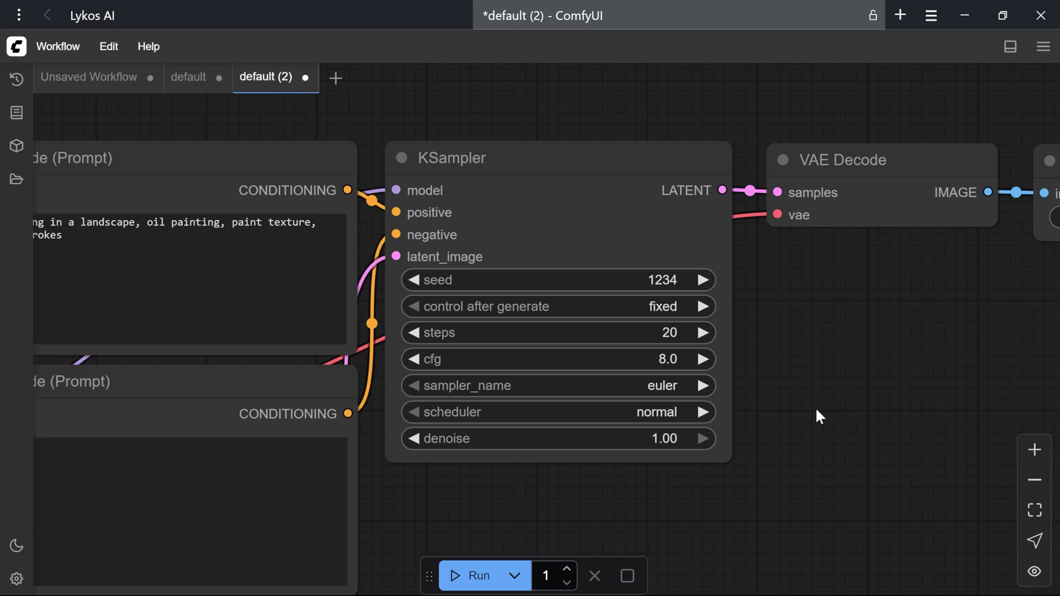
# Set the KSampler sampler to dpmpp_2m and try the karras and exponential schedulers.
pyautogui.click(687, 385)
pyautogui.moveTo(831, 356); pyautogui.dragTo(827, 335)
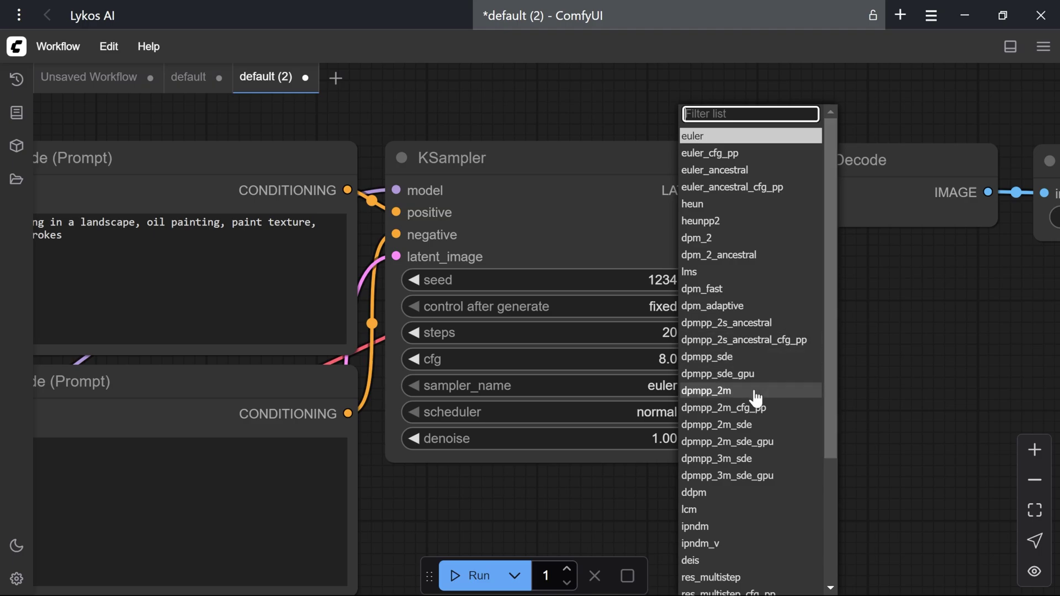
pyautogui.press('Escape')
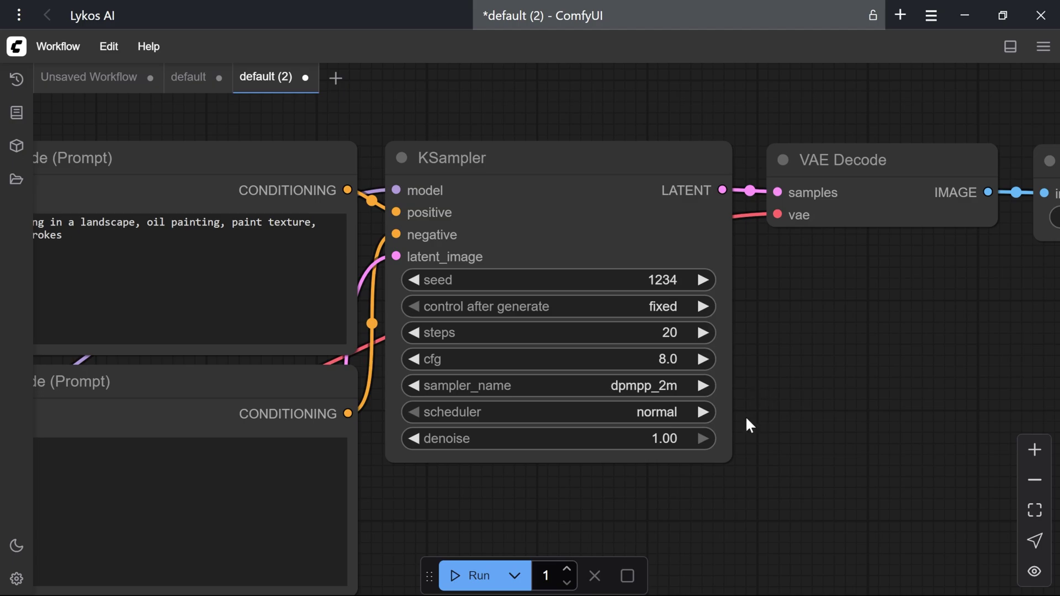
pyautogui.click(661, 417)
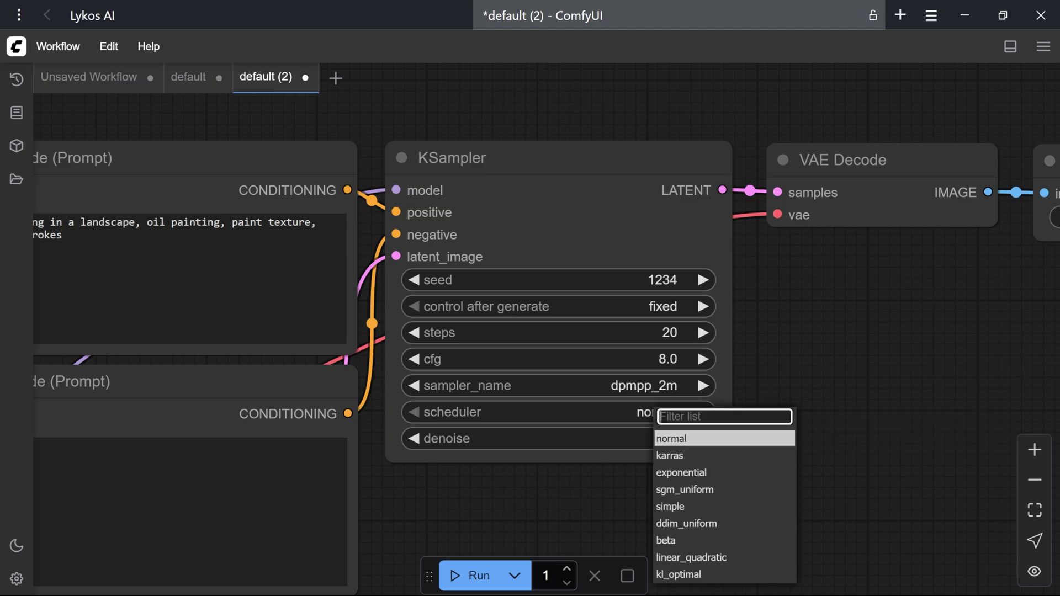
pyautogui.click(720, 458)
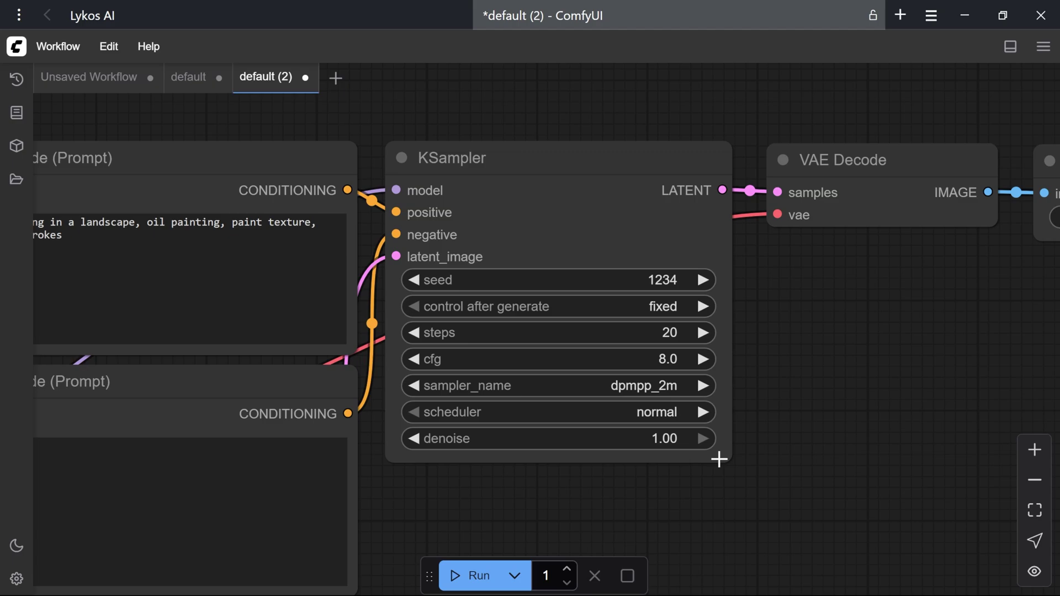
pyautogui.click(676, 413)
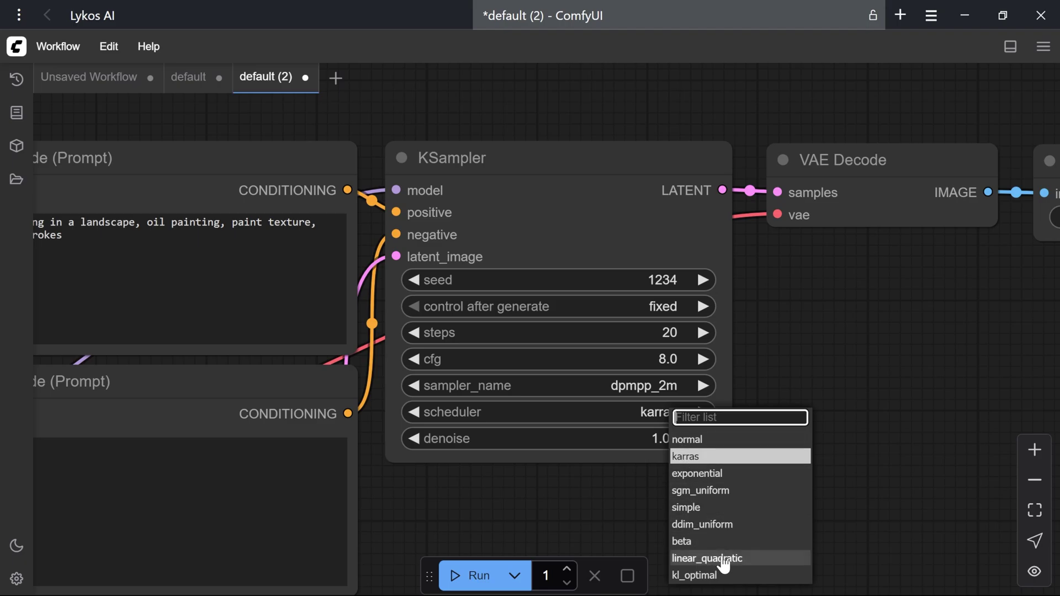
pyautogui.click(770, 476)
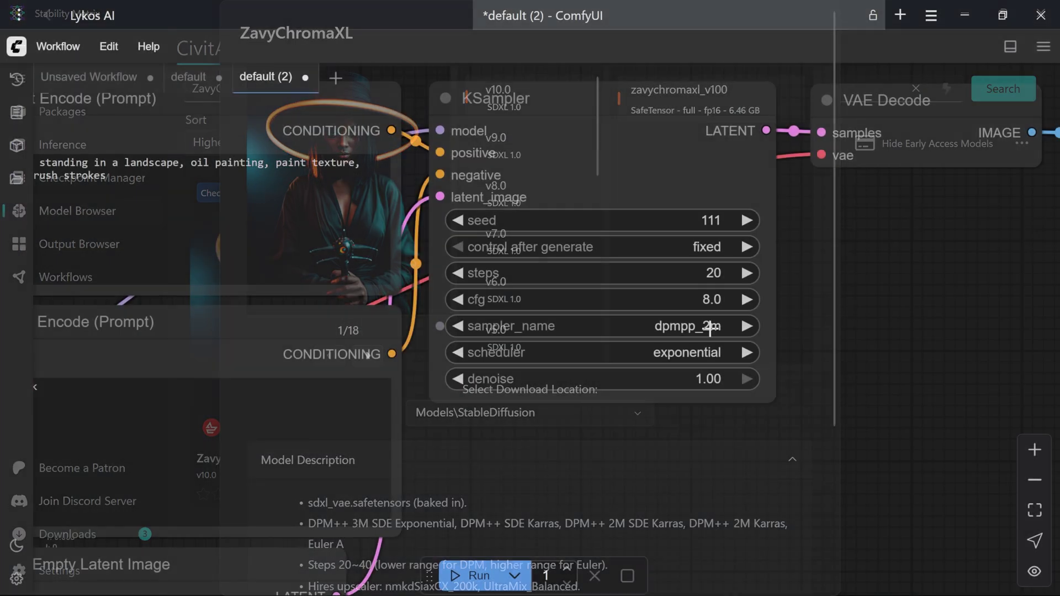
# Set the KSampler sampler to euler and its scheduler to normal.
pyautogui.click(702, 331)
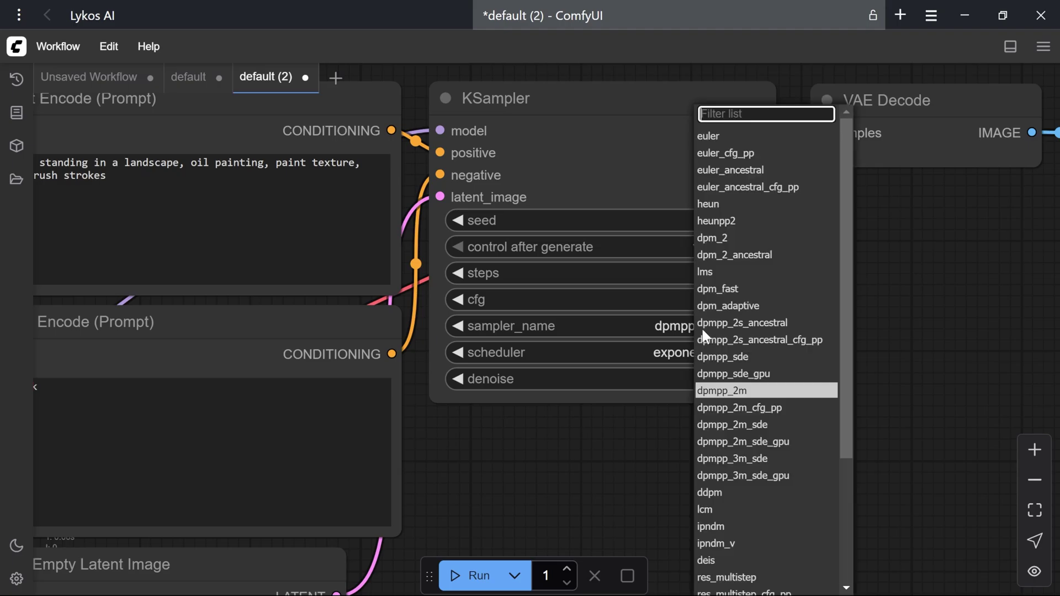
pyautogui.click(760, 137)
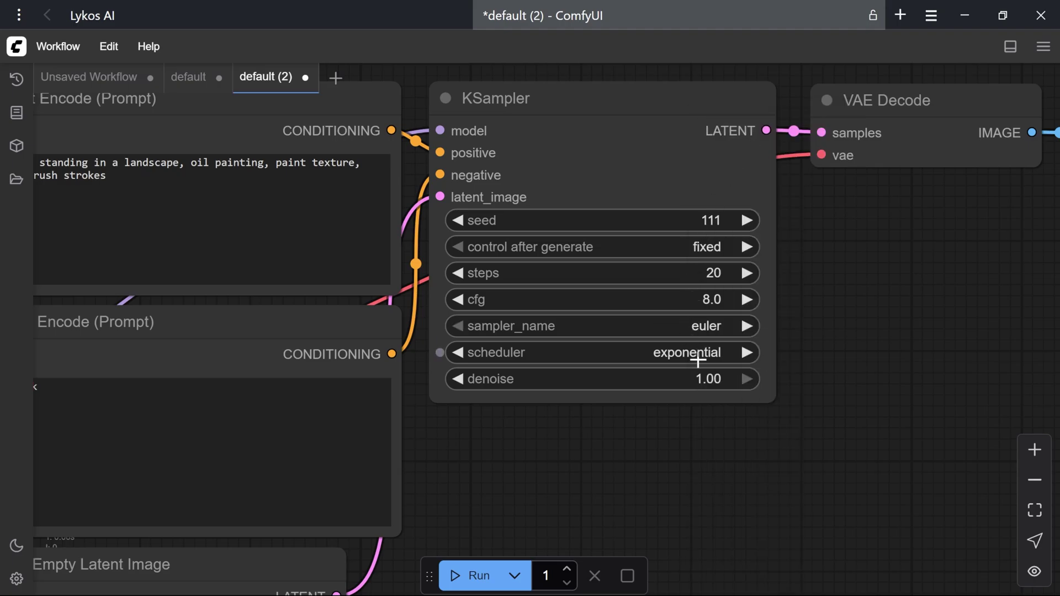
pyautogui.click(694, 356)
pyautogui.click(752, 384)
pyautogui.scroll(-2, 817, 496)
pyautogui.moveTo(838, 473); pyautogui.dragTo(801, 451)
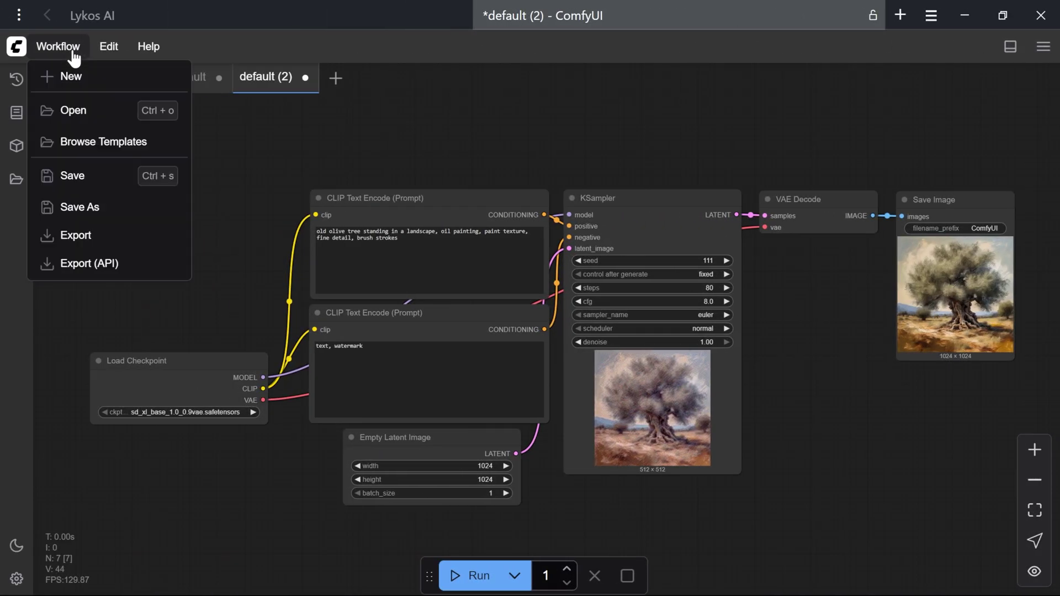
# Load the image2image template and choose sd_xl_base_1.0_0.9vae.safetensors in its Load Checkpoint node.
pyautogui.click(159, 145)
pyautogui.click(788, 346)
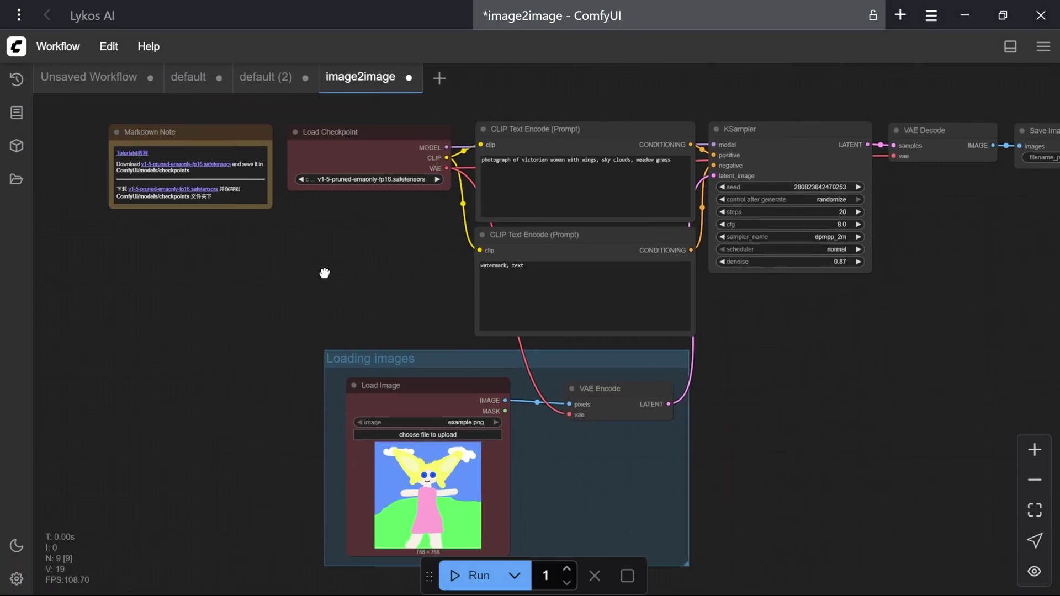
pyautogui.click(351, 172)
pyautogui.click(406, 173)
pyautogui.click(402, 173)
# Replace the image2image positive prompt with "old olive tree standing in a landscape, oil painting, paint texture, fine detail, brush strokes".
pyautogui.click(550, 182)
pyautogui.hotkey('ctrl', 'a')
pyautogui.write('old olive tree standing in a landscape, oil painting, paint texture, fine detail, brush strokes')
# Set the KSampler denoise to 0.7 and run the image2image workflow.
pyautogui.click(773, 256)
pyautogui.write('0.7')
pyautogui.press('Return')
pyautogui.moveTo(847, 219); pyautogui.dragTo(746, 345)
pyautogui.scroll(8, 763, 332)
pyautogui.moveTo(962, 111); pyautogui.dragTo(735, 102)
pyautogui.scroll(-3, 626, 299)
pyautogui.scroll(-5, 619, 320)
pyautogui.moveTo(569, 400); pyautogui.dragTo(803, 324)
pyautogui.hotkey('ctrl', 'Return')
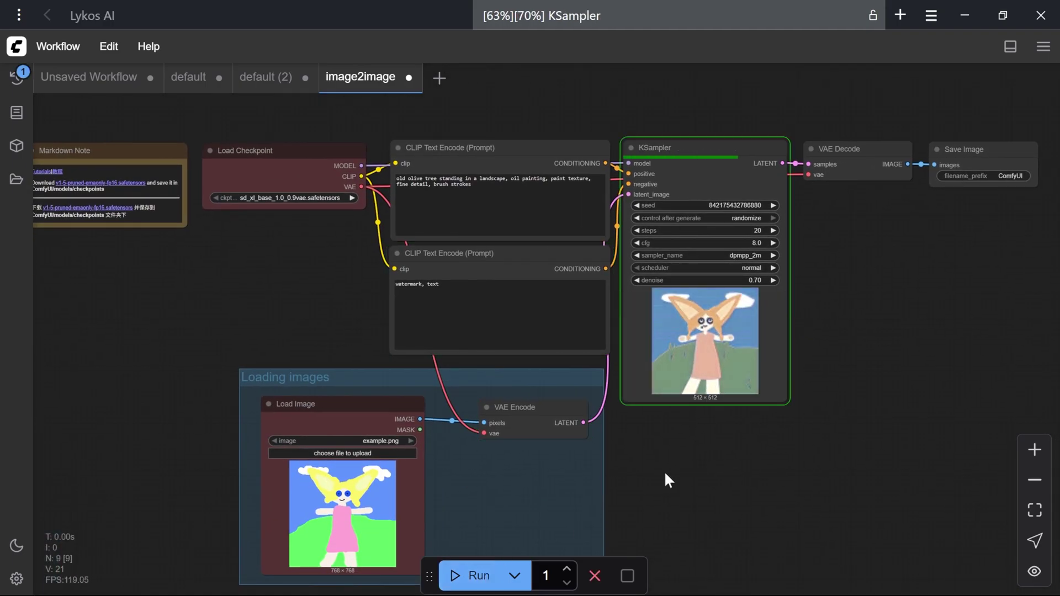
# Run the image2image workflow three more times with denoise set to 0.9, 0.95 and 0.5 in turn.
pyautogui.click(755, 279)
pyautogui.write('0.9')
pyautogui.press('Return')
pyautogui.hotkey('ctrl', 'Return')
pyautogui.click(754, 280)
pyautogui.write('0.95')
pyautogui.press('Return')
pyautogui.hotkey('ctrl', 'Return')
pyautogui.click(751, 280)
pyautogui.write('0.5')
pyautogui.press('Return')
pyautogui.hotkey('ctrl', 'Return')
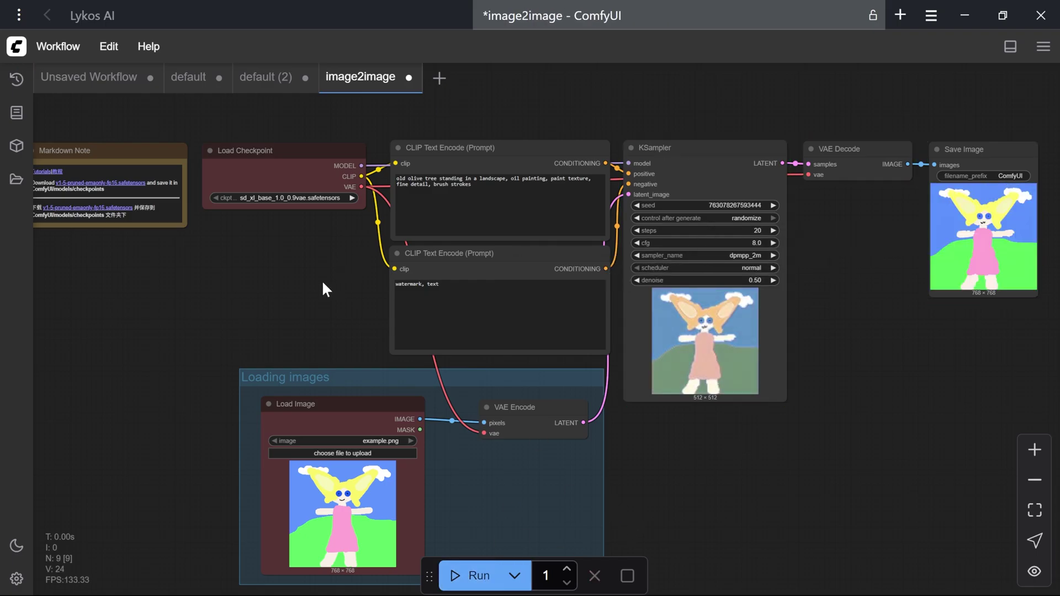
# Close the image2image workflow and examine the generated olive tree in the Save Image node of default (2).
pyautogui.click(409, 78)
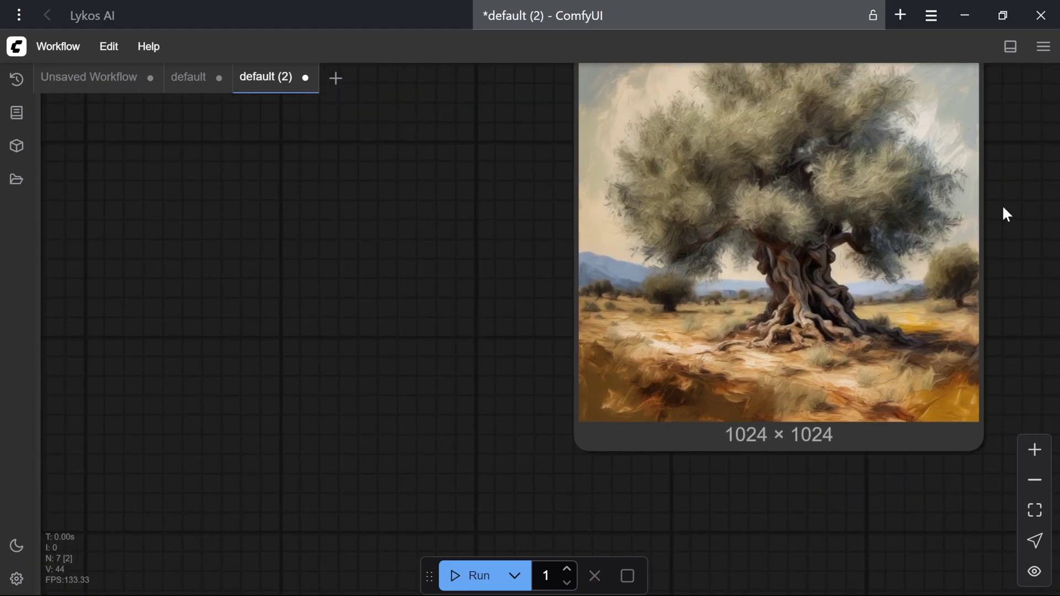
pyautogui.moveTo(1004, 213); pyautogui.dragTo(812, 303)
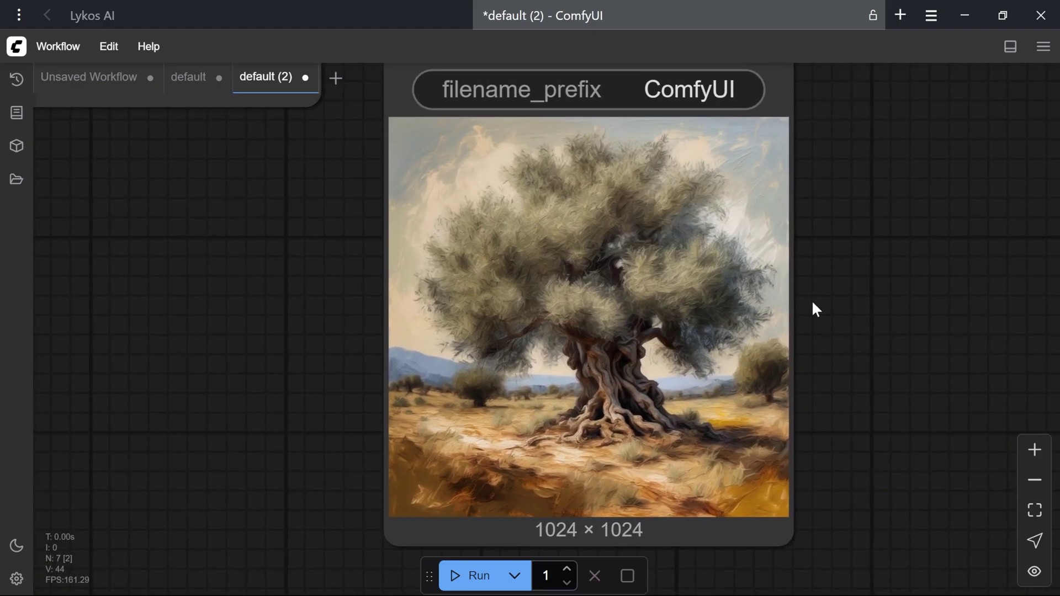
pyautogui.scroll(-5, 812, 300)
pyautogui.moveTo(488, 348); pyautogui.dragTo(853, 348)
pyautogui.scroll(-2, 853, 348)
pyautogui.press('.')
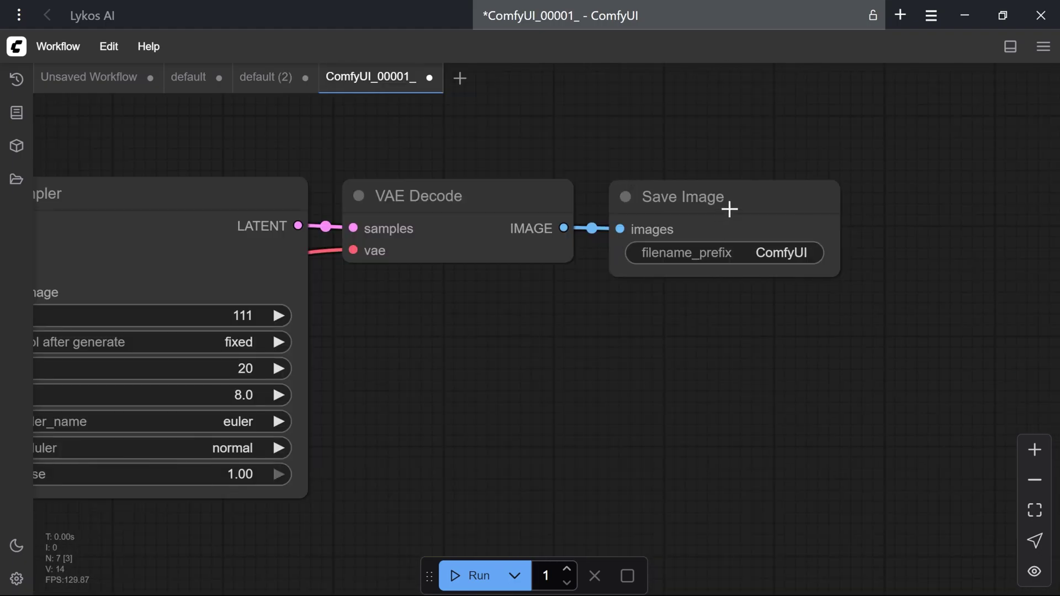
# Load the workflow stored in ComfyUI_00001_.png from the Text2Img folder into ComfyUI and look over its nodes.
pyautogui.click(729, 209)
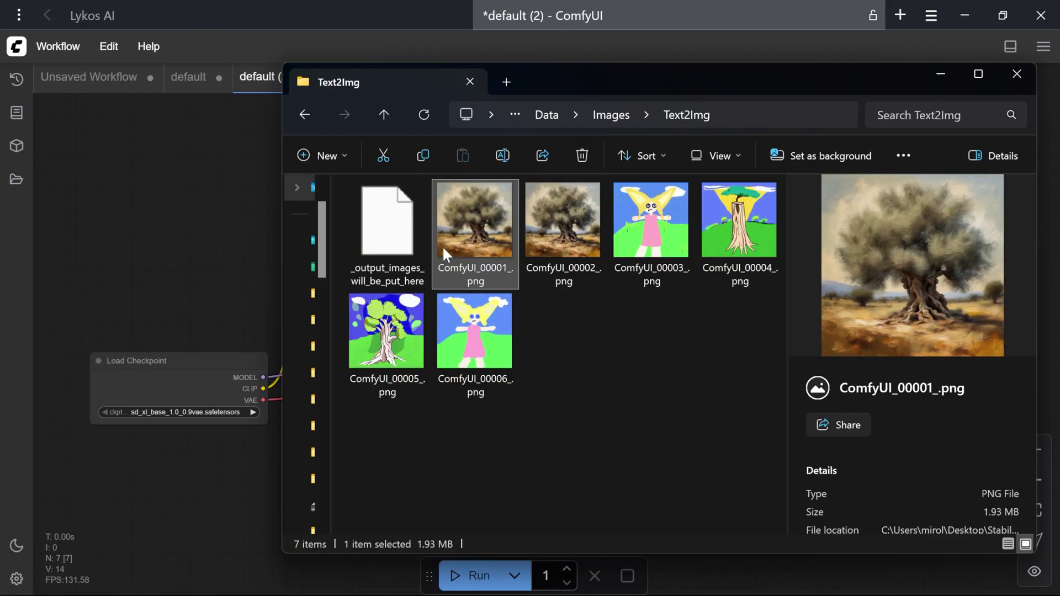
pyautogui.moveTo(442, 247); pyautogui.dragTo(175, 261)
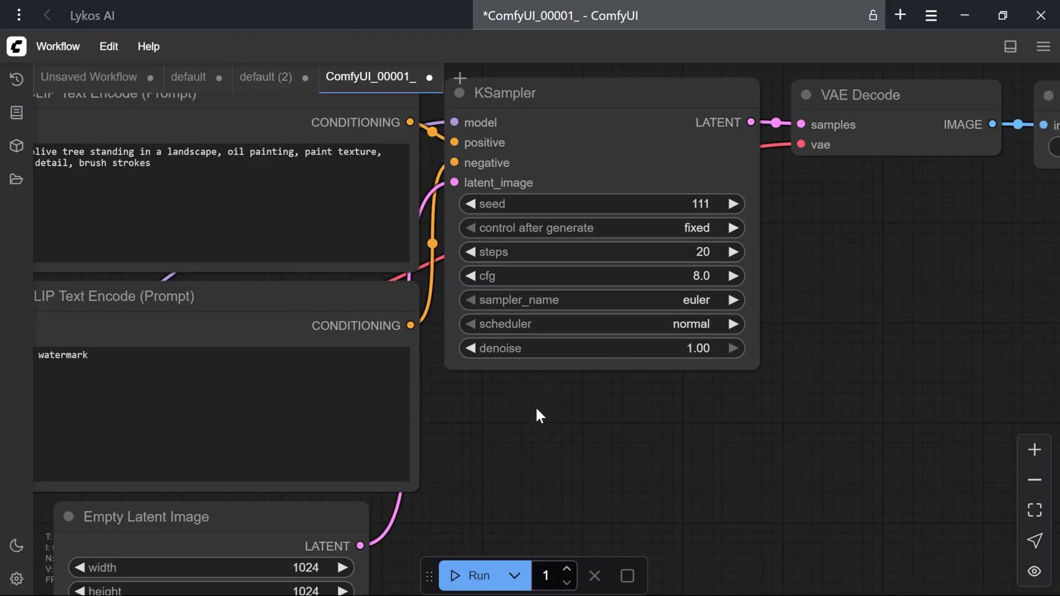
pyautogui.scroll(-6, 536, 407)
pyautogui.scroll(3, 542, 443)
pyautogui.moveTo(542, 443); pyautogui.dragTo(611, 425)
pyautogui.scroll(1, 581, 434)
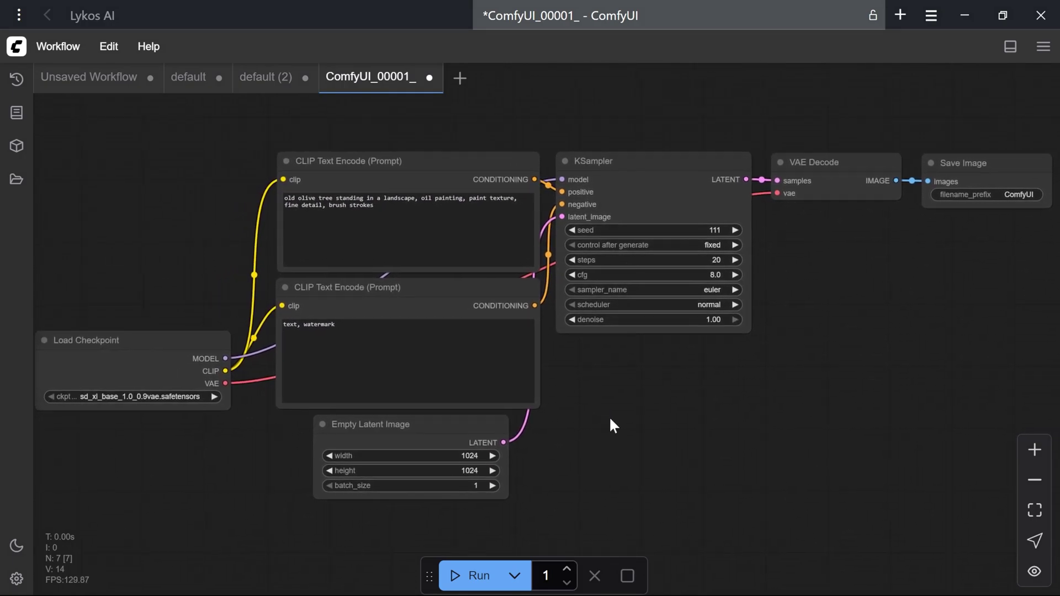
# Remove the Save Image node from the ComfyUI_00001_ workflow.
pyautogui.scroll(-1, 610, 420)
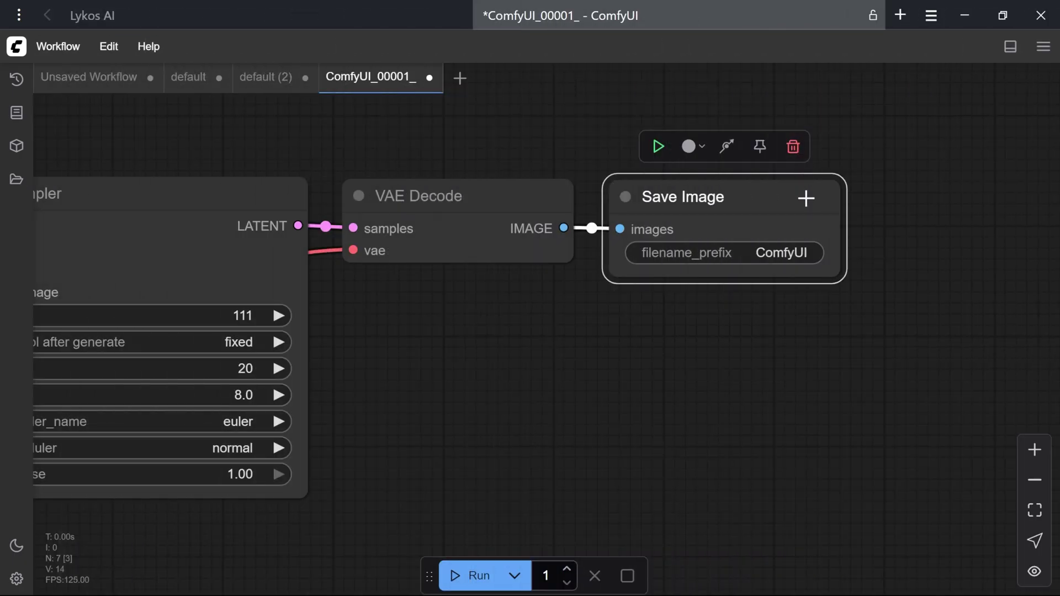
pyautogui.rightClick(806, 198)
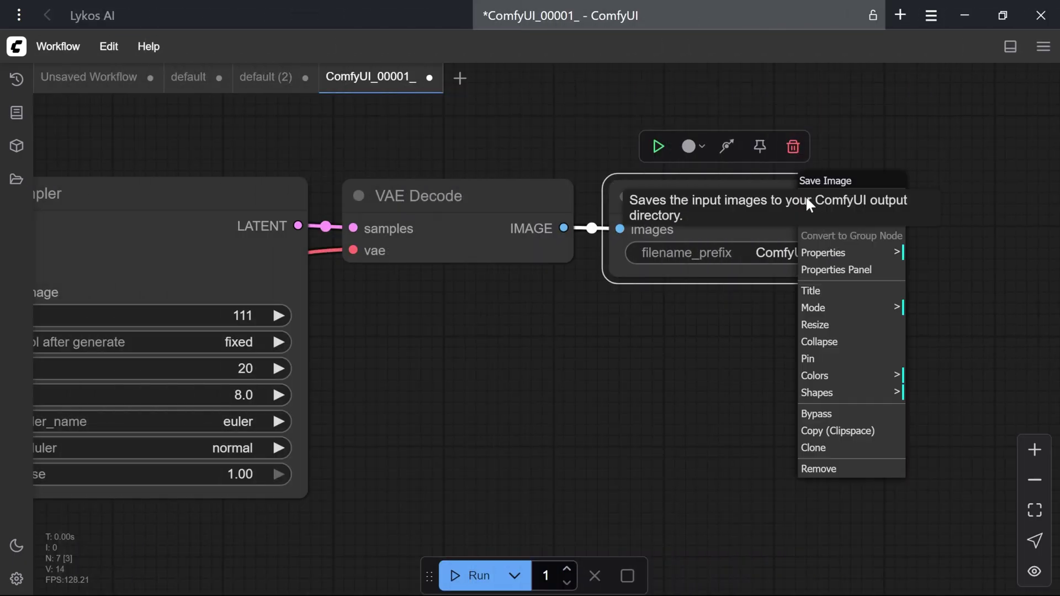
pyautogui.click(853, 470)
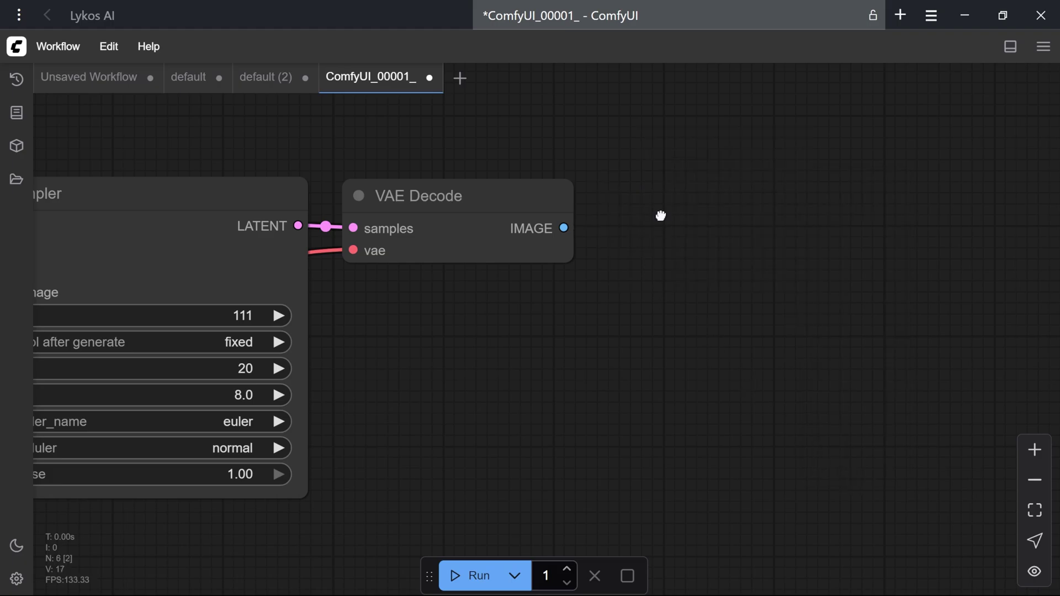
# Add a Preview Image node beside VAE Decode and connect the IMAGE output to its images input.
pyautogui.doubleClick(661, 216)
pyautogui.write('preview')
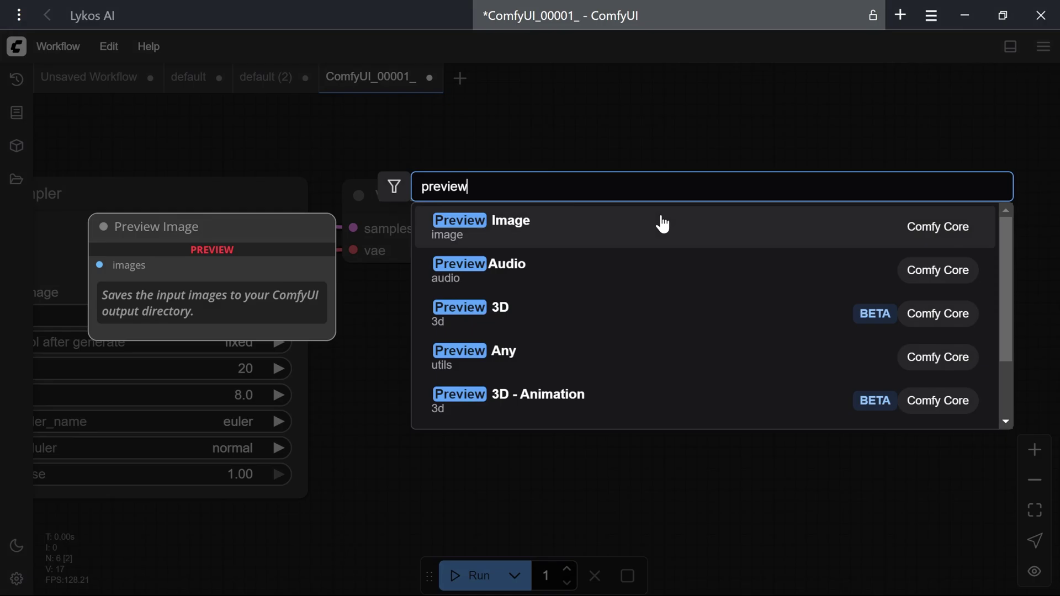
pyautogui.click(663, 223)
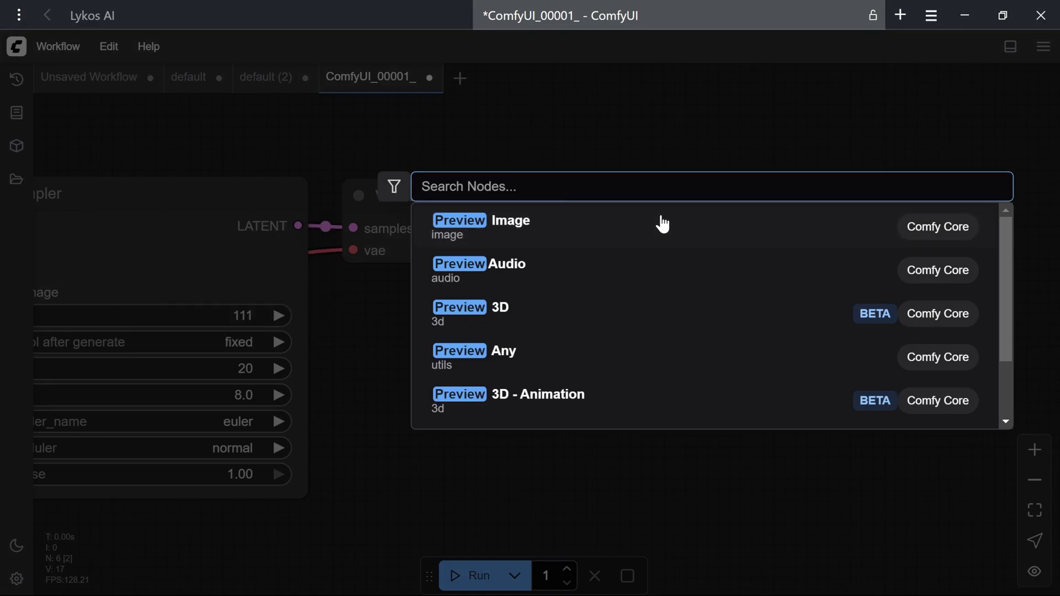
pyautogui.moveTo(563, 228); pyautogui.dragTo(672, 231)
pyautogui.moveTo(732, 199); pyautogui.dragTo(732, 195)
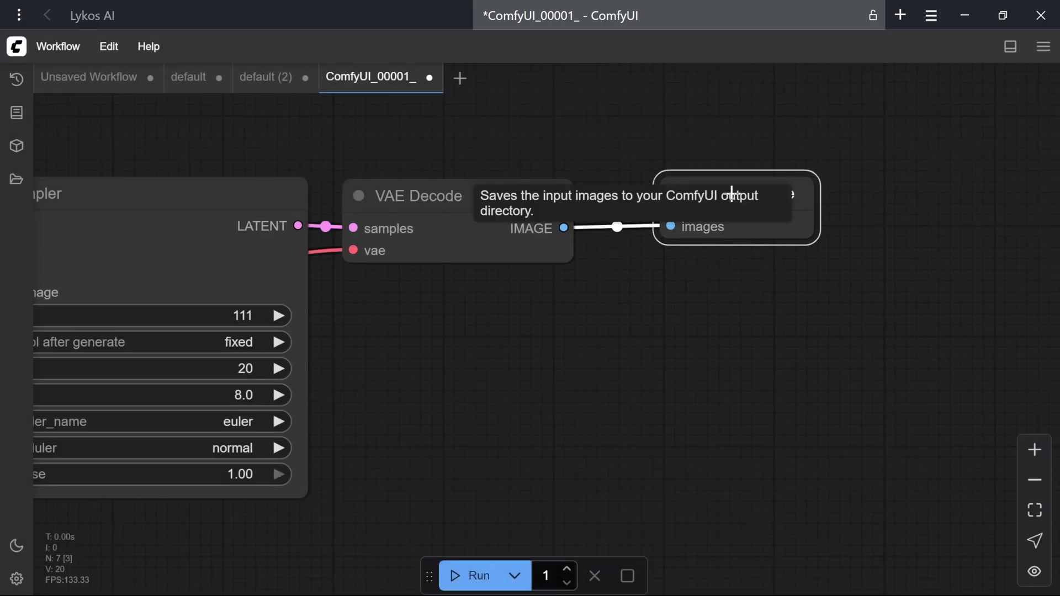
pyautogui.click(732, 195)
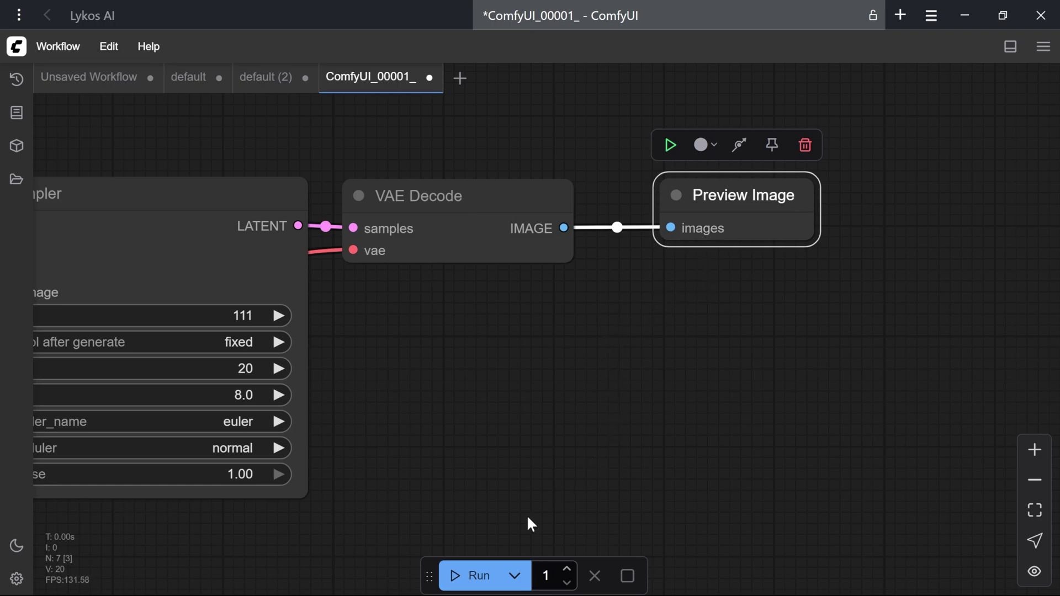
# Run the workflow and save the previewed image to the Desktop as ComfyUI_temp_eilob_00001_.png.
pyautogui.click(469, 576)
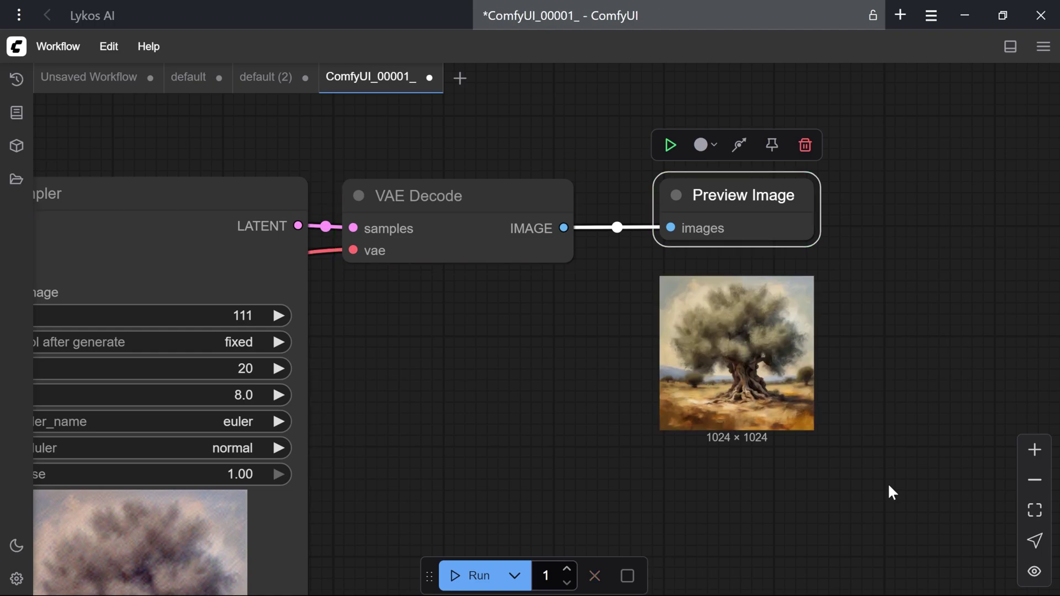
pyautogui.rightClick(781, 383)
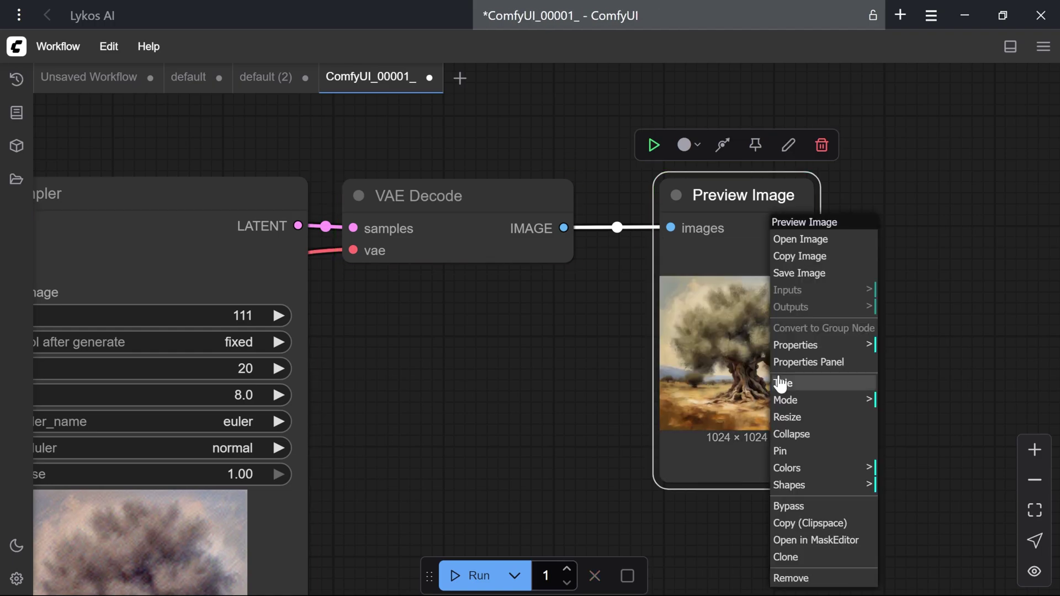
pyautogui.click(864, 282)
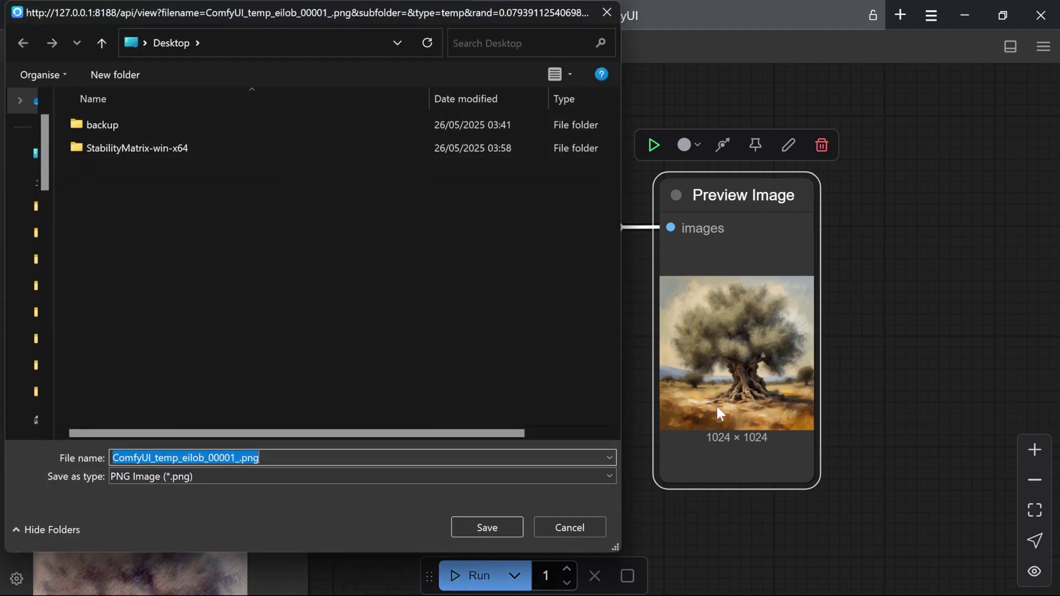
pyautogui.click(571, 470)
pyautogui.click(571, 470)
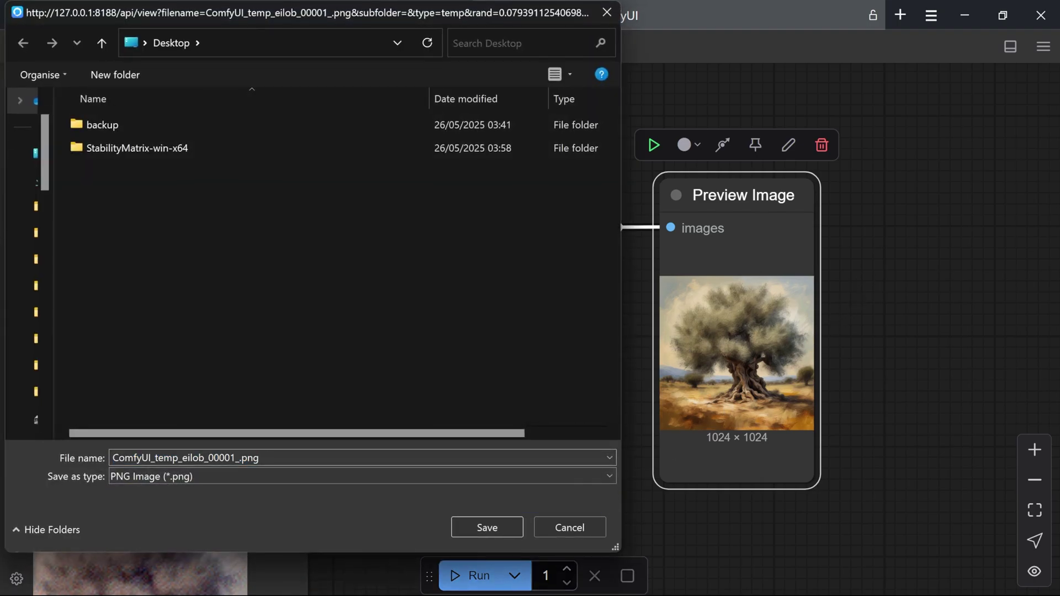
pyautogui.click(505, 531)
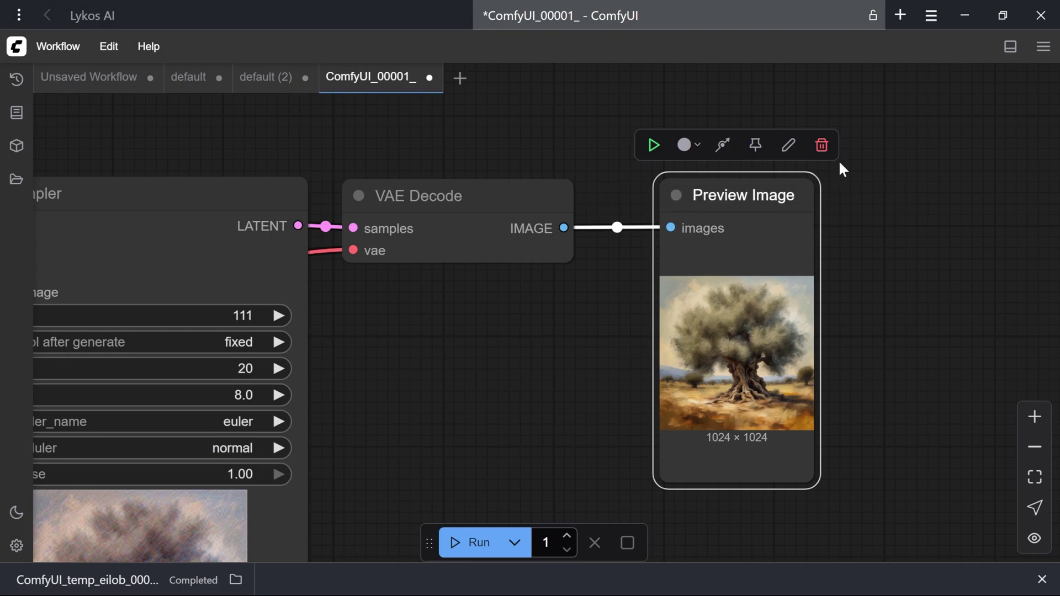
# Delete the Preview Image node, create a new one directly from VAE Decode's IMAGE output, and run the workflow.
pyautogui.click(821, 145)
pyautogui.moveTo(564, 228); pyautogui.dragTo(675, 227)
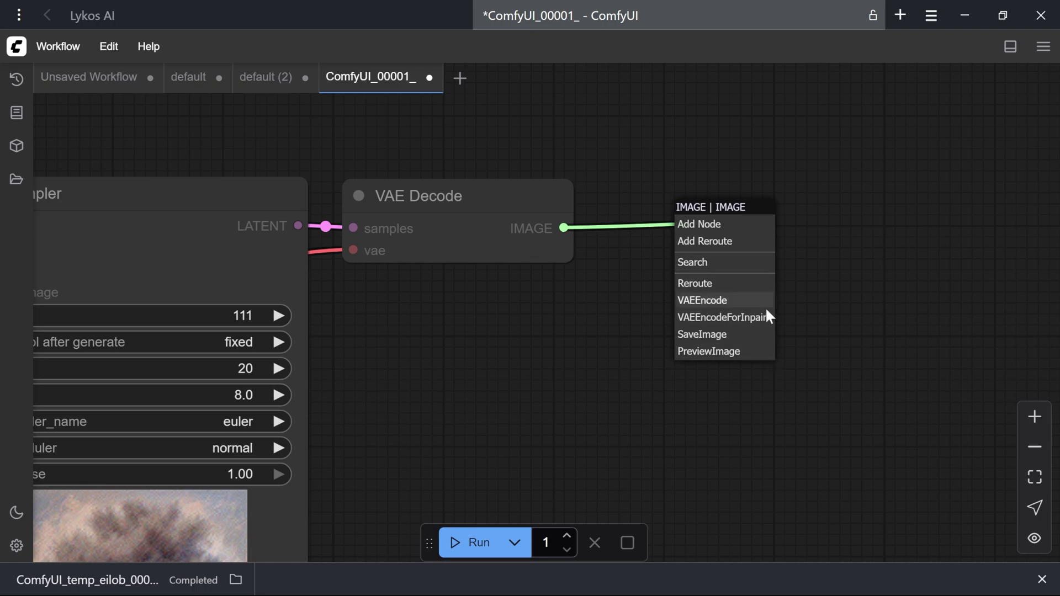
pyautogui.click(767, 351)
pyautogui.click(759, 219)
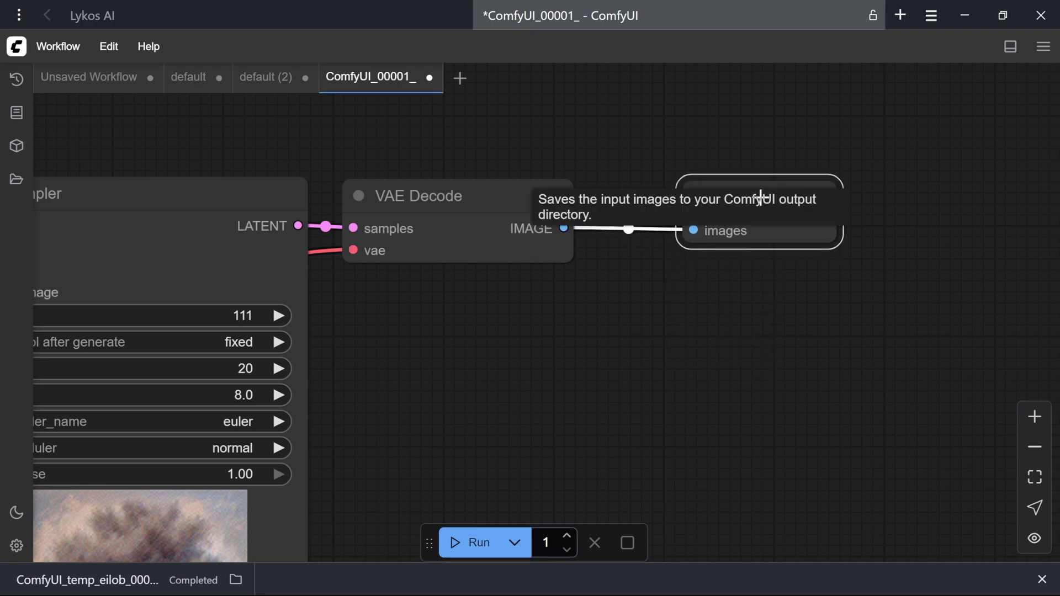
pyautogui.click(476, 542)
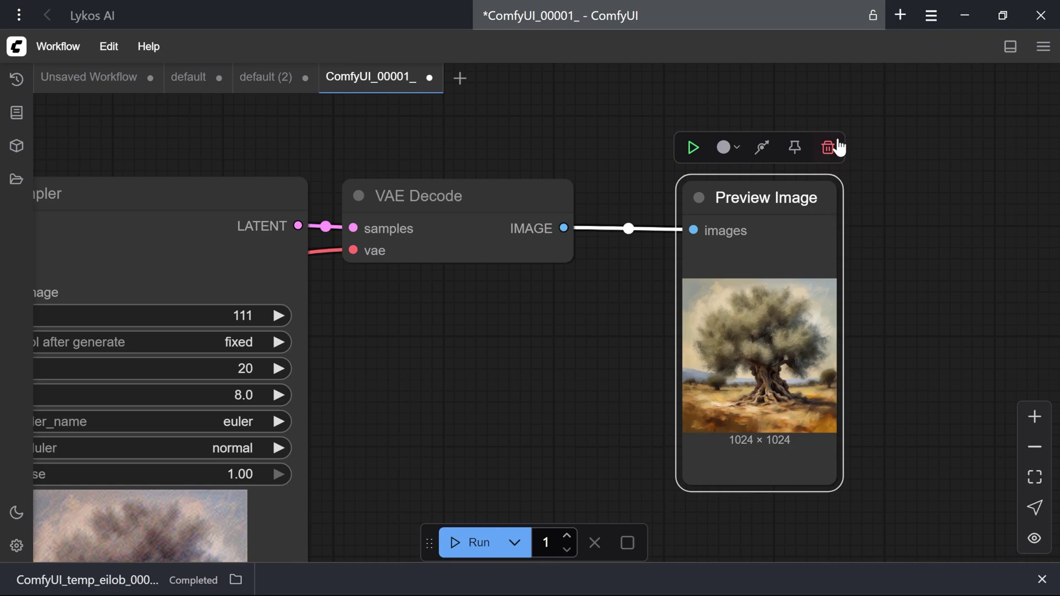
# Close the ComfyUI_00001_ workflow and run the default (2) workflow.
pyautogui.click(429, 77)
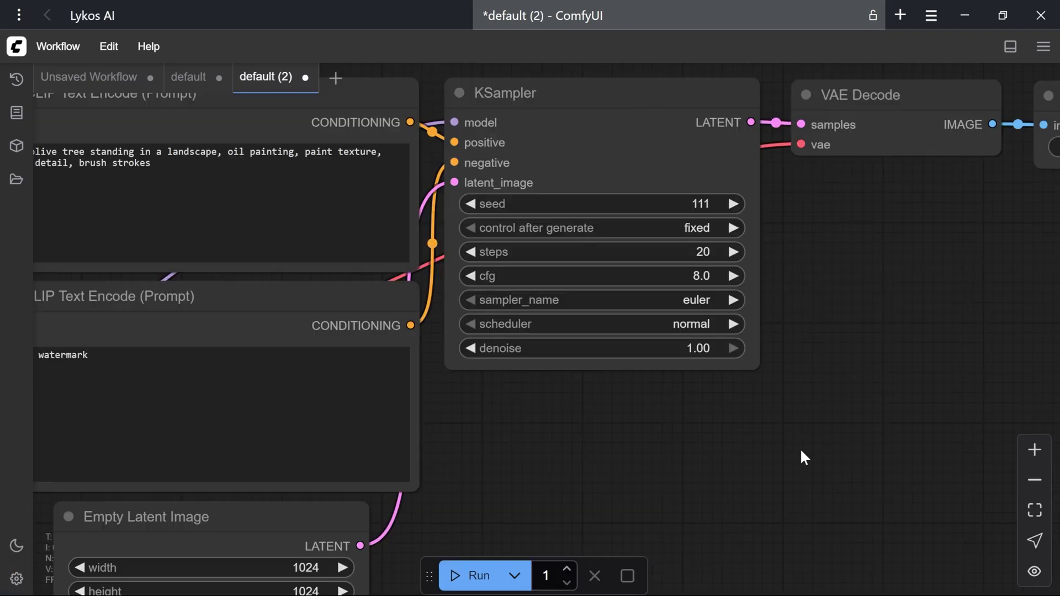
pyautogui.click(470, 576)
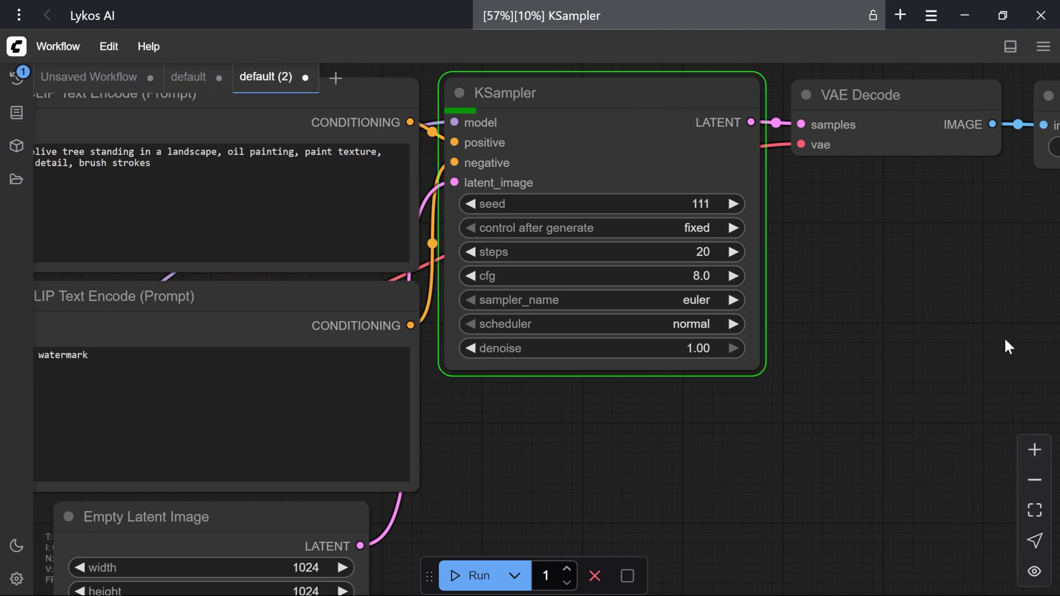
pyautogui.scroll(-1, 947, 363)
pyautogui.moveTo(899, 436); pyautogui.dragTo(883, 416)
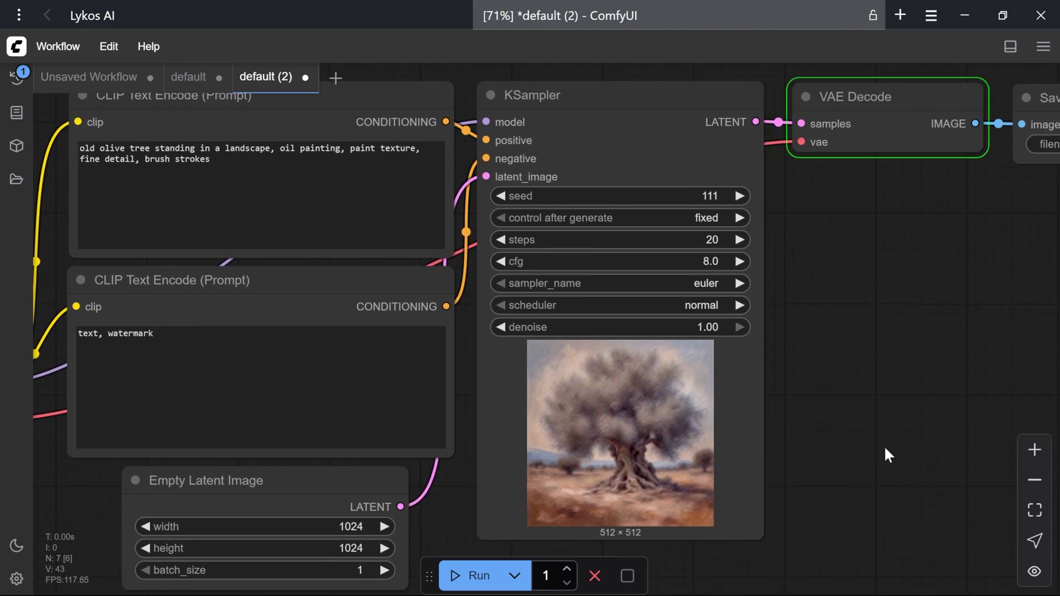
# Compare the latent preview in the KSampler with the decoded olive tree in the Save Image node, and check the sampler settings.
pyautogui.scroll(6, 695, 531)
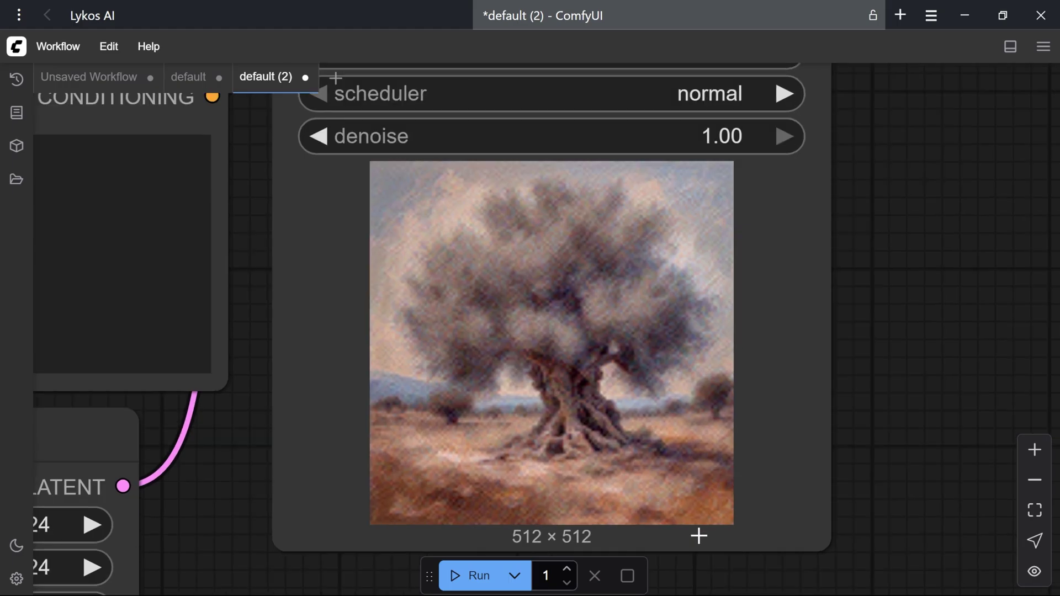
pyautogui.moveTo(868, 350); pyautogui.dragTo(853, 356)
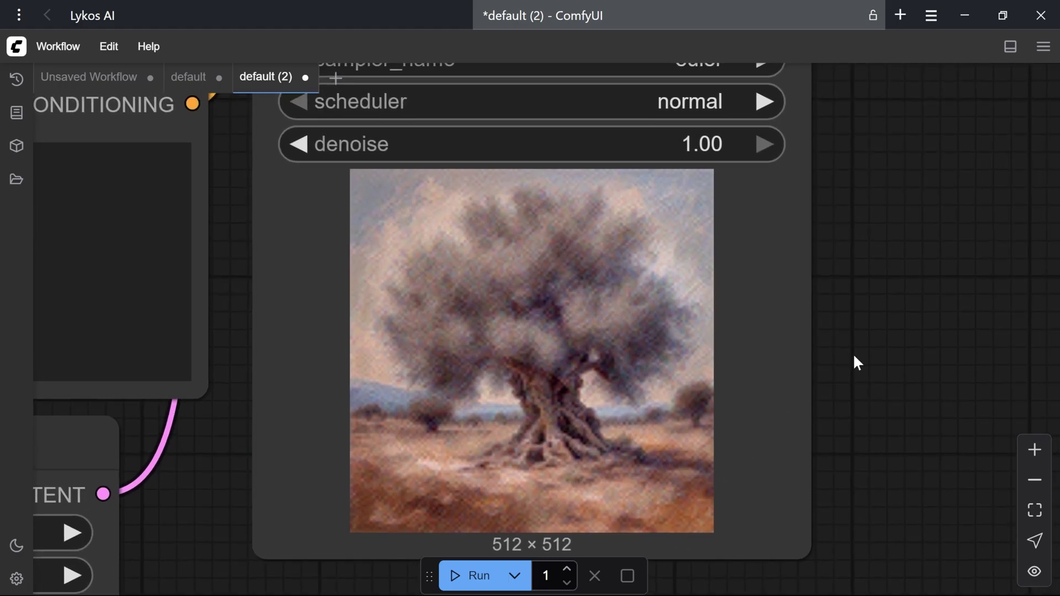
pyautogui.scroll(-5, 862, 350)
pyautogui.moveTo(958, 181); pyautogui.dragTo(248, 401)
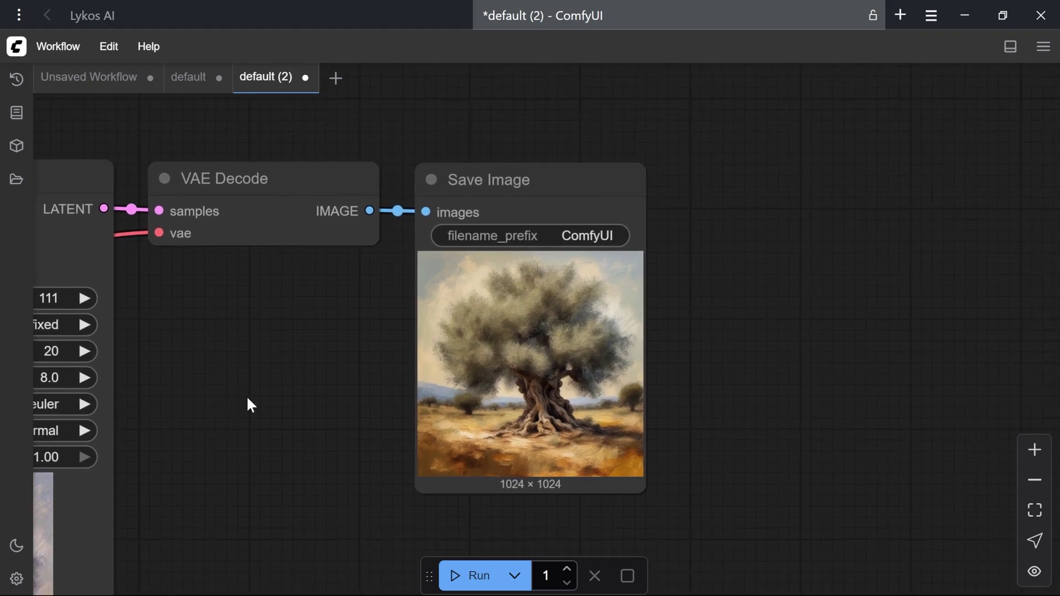
pyautogui.scroll(6, 690, 426)
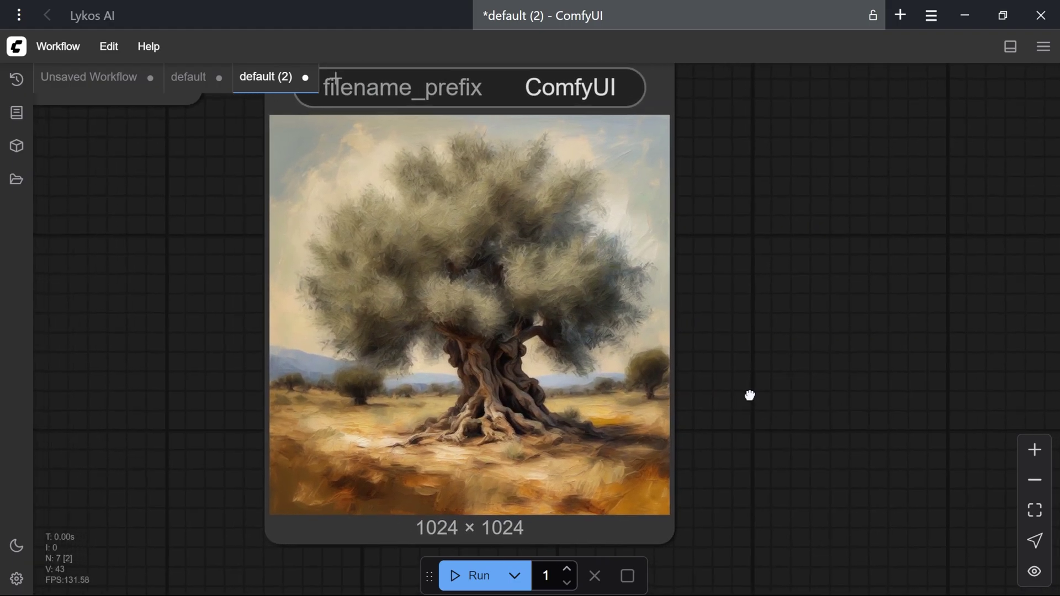
pyautogui.moveTo(748, 395); pyautogui.dragTo(779, 396)
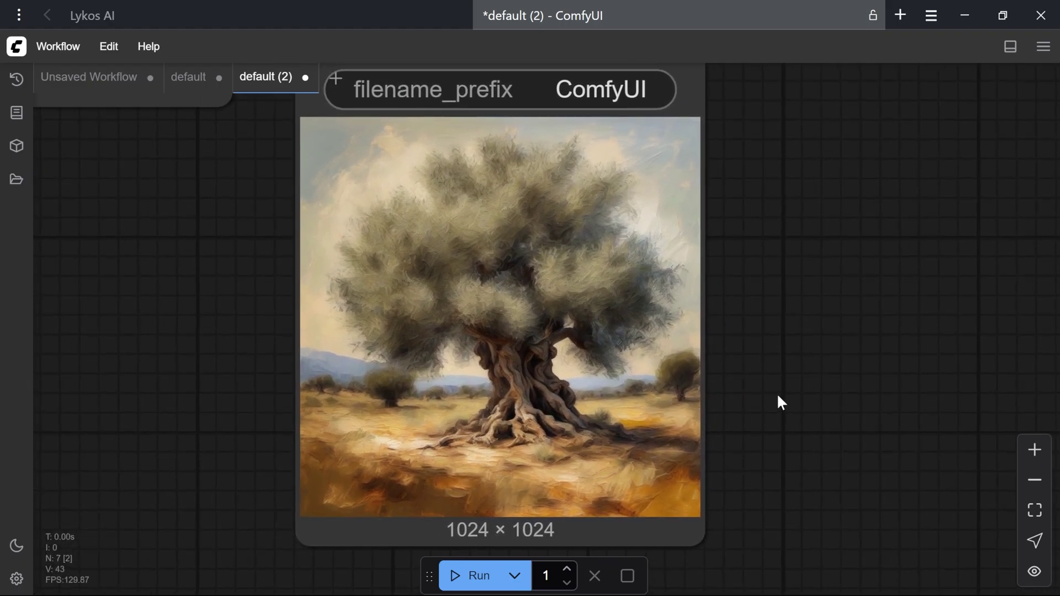
pyautogui.scroll(-4, 777, 393)
pyautogui.moveTo(408, 470); pyautogui.dragTo(865, 327)
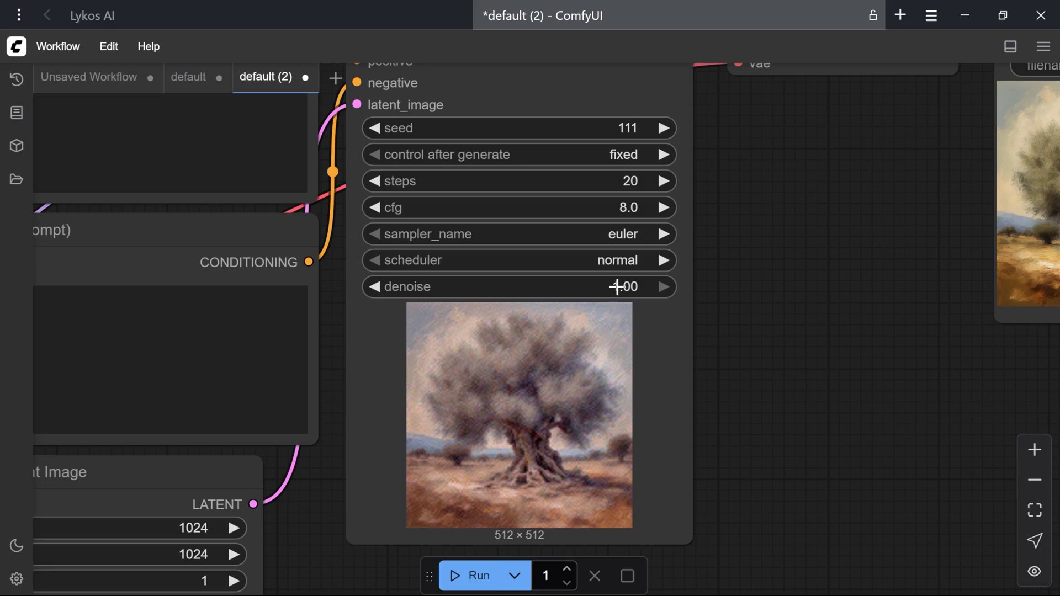
pyautogui.click(634, 180)
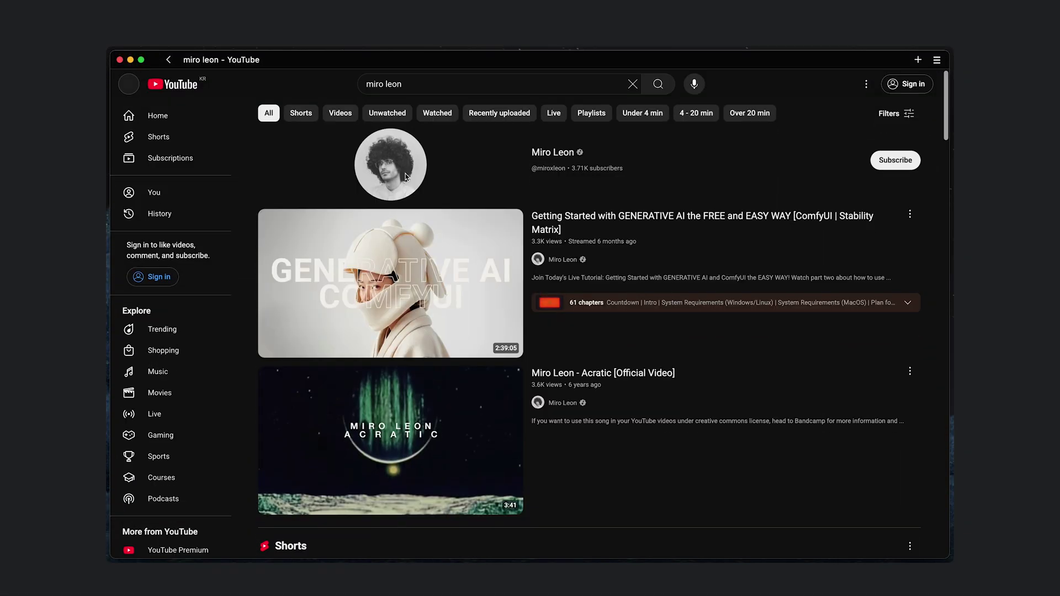
# Switch to YouTube, open the creator's channel from the search results, and list its live streams.
pyautogui.click(406, 177)
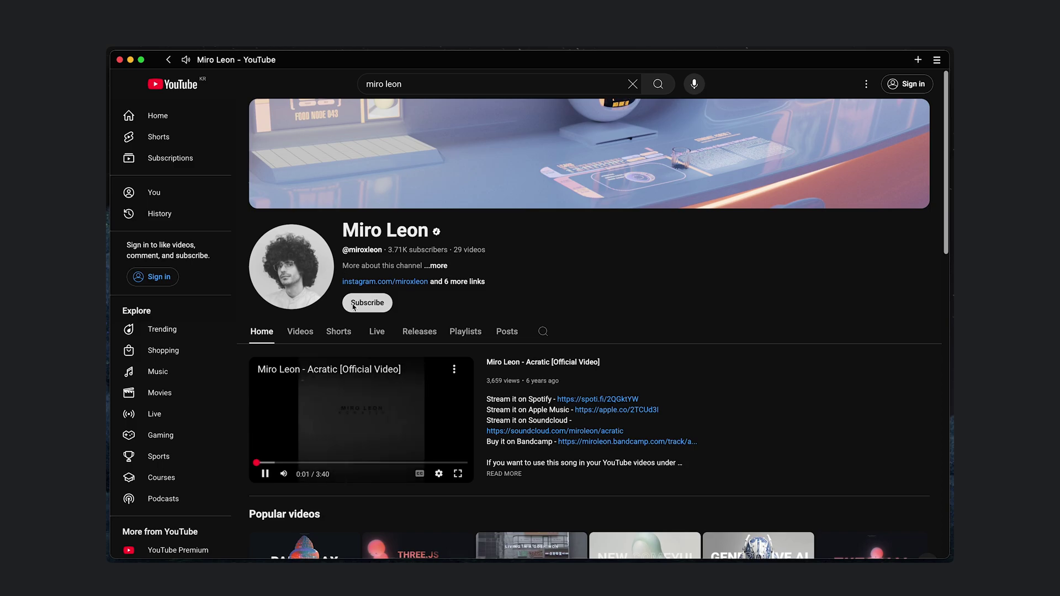
pyautogui.click(379, 337)
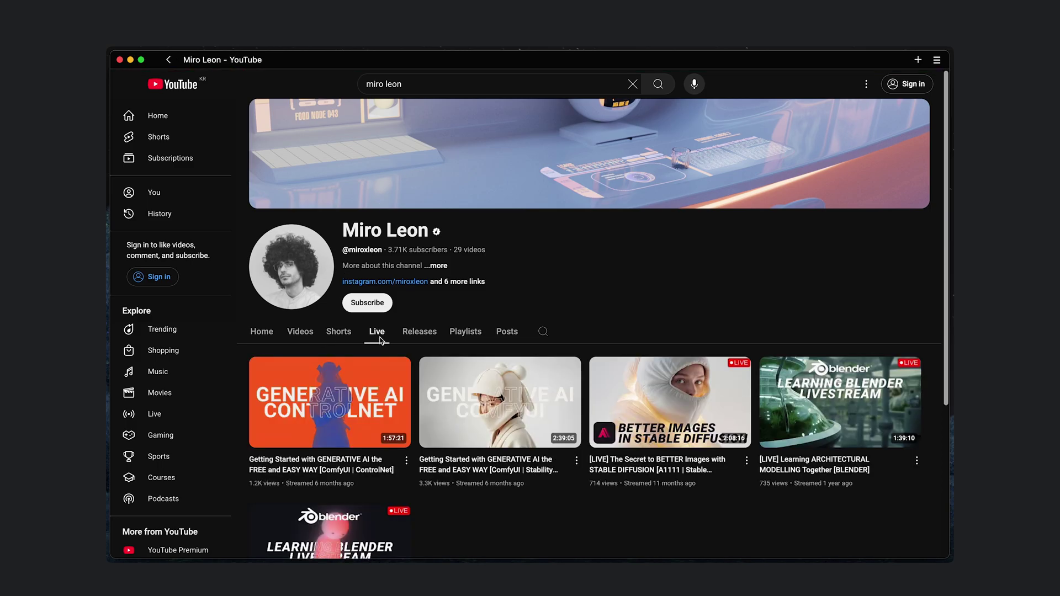